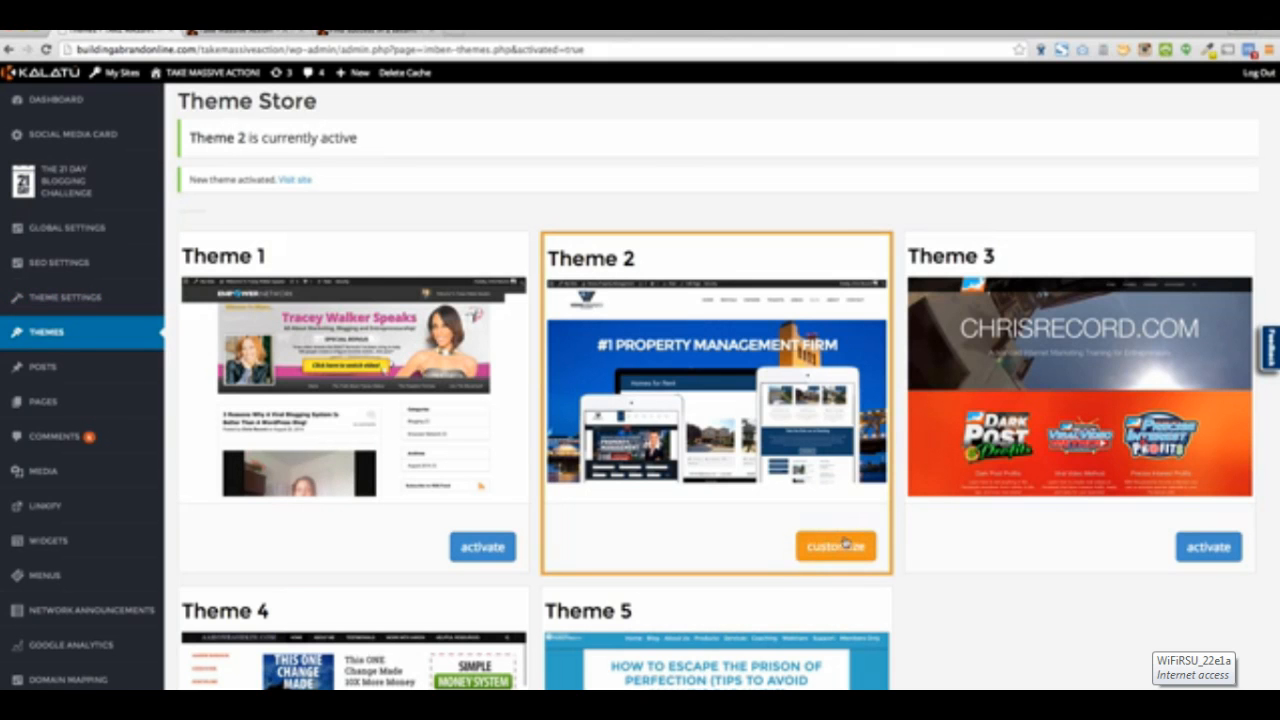
Open the theme customizer's social card settings and preview the post "How to Avoid the Trap of Paying Yourself First as an Entrepreneur".
left_click(65, 298)
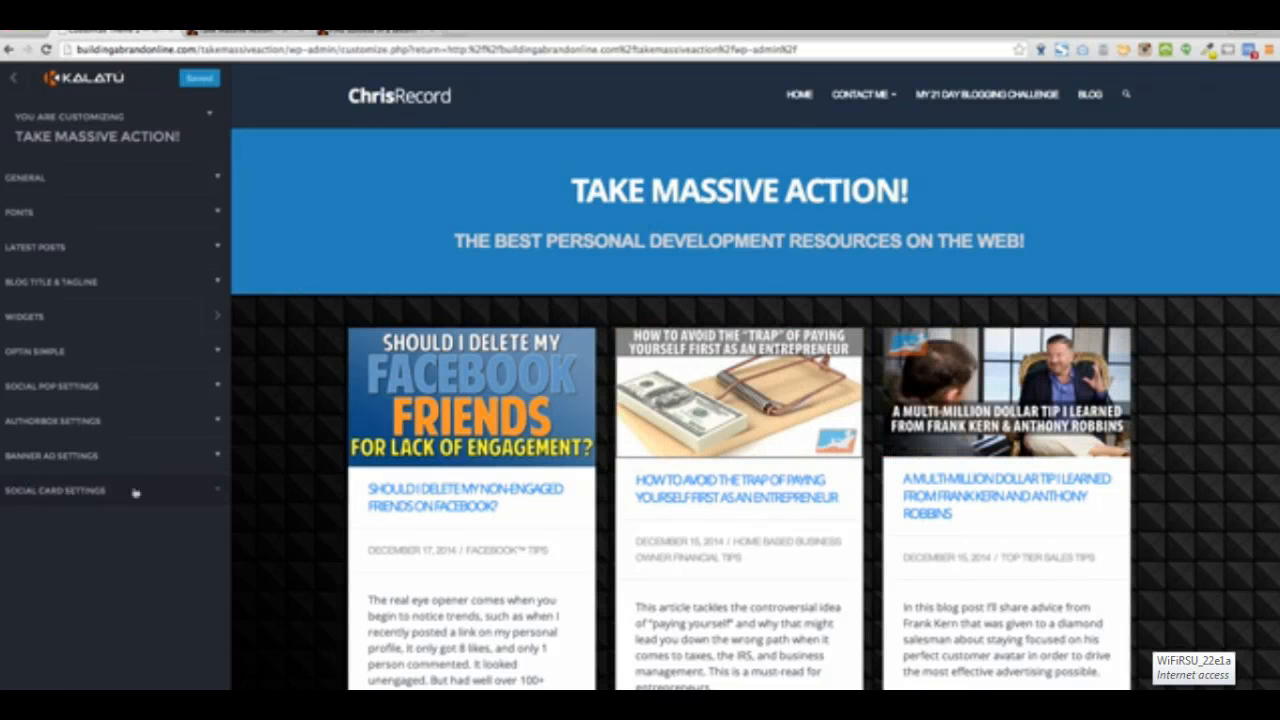
left_click(216, 490)
scroll(219, 500, "down", 3)
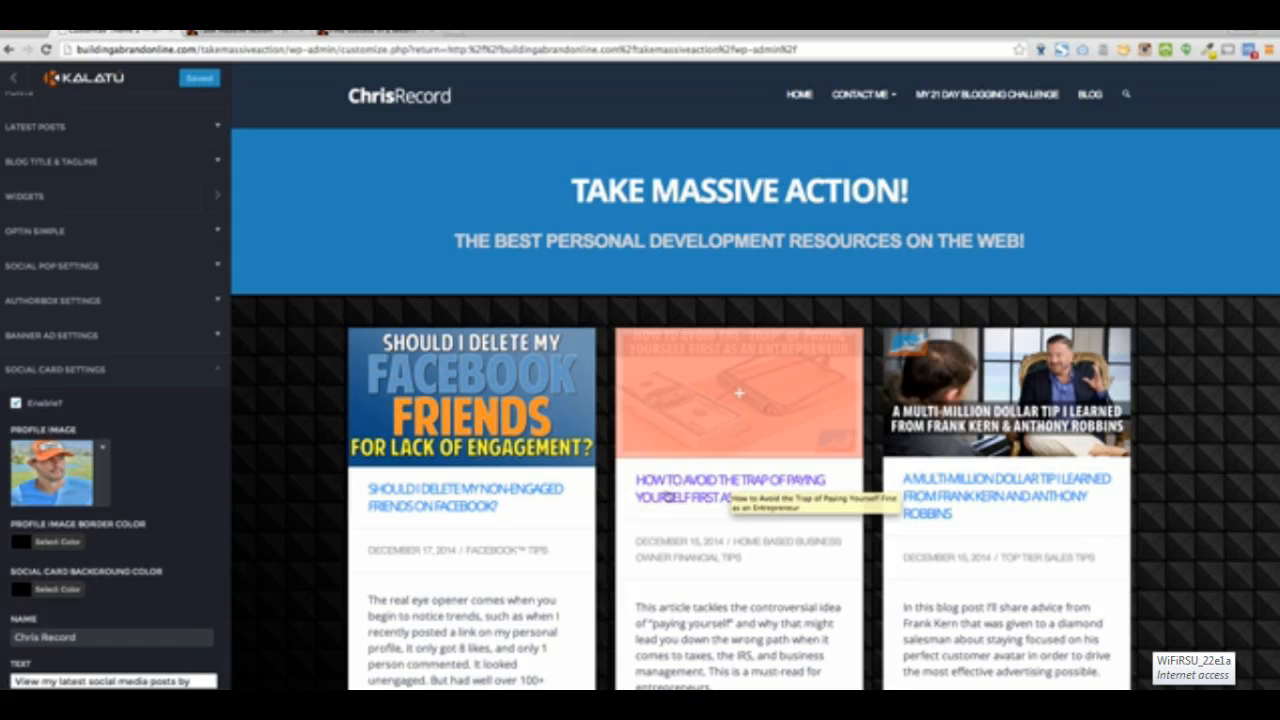
left_click(752, 485)
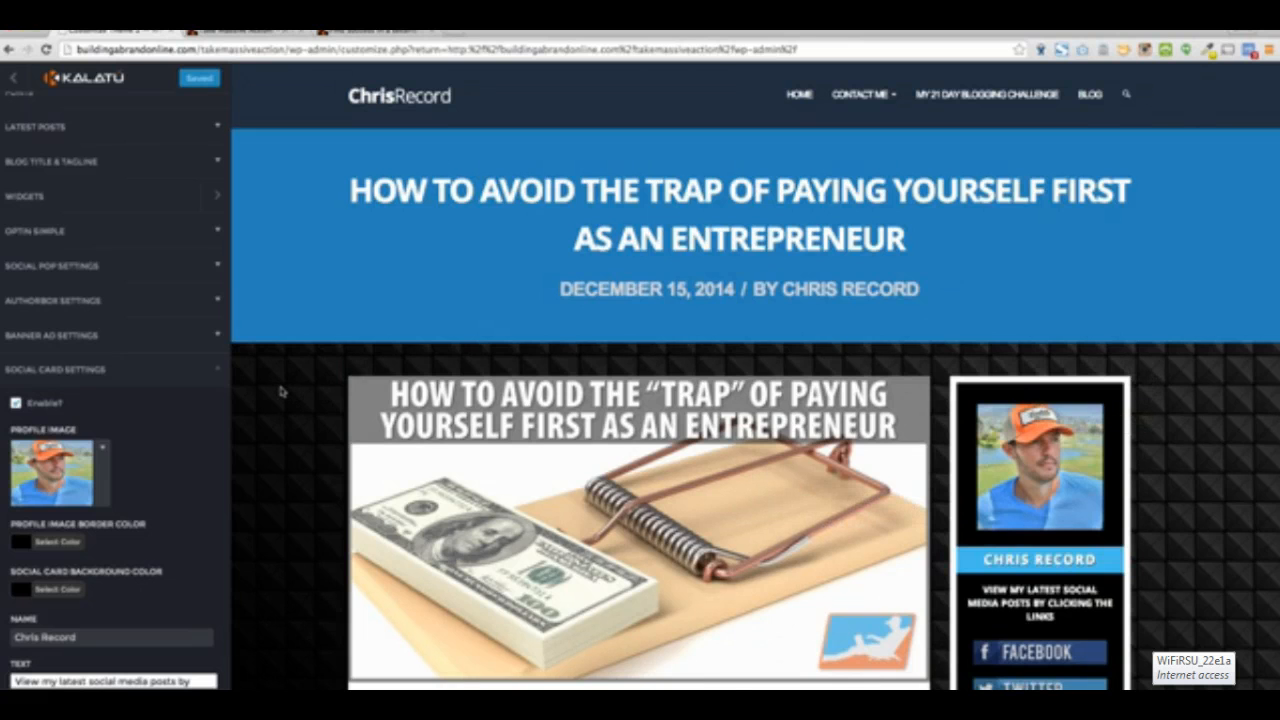
scroll(281, 392, "down", 3)
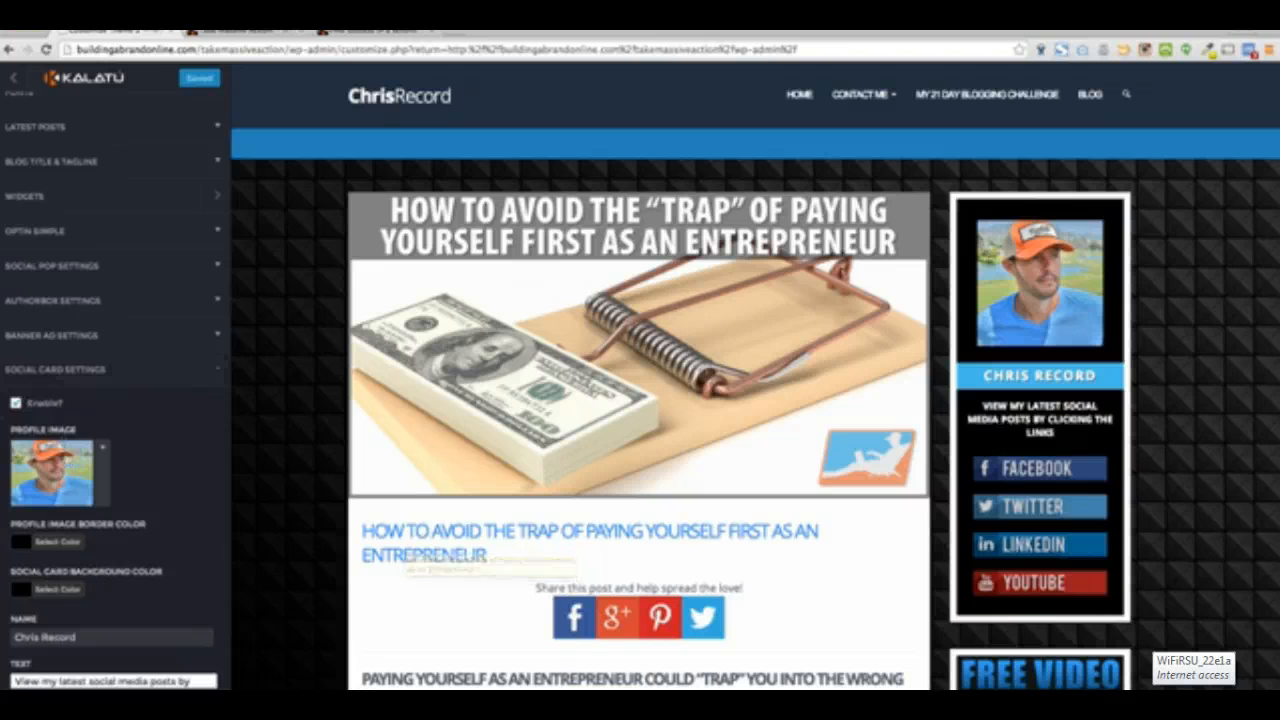
scroll(163, 446, "down", 2)
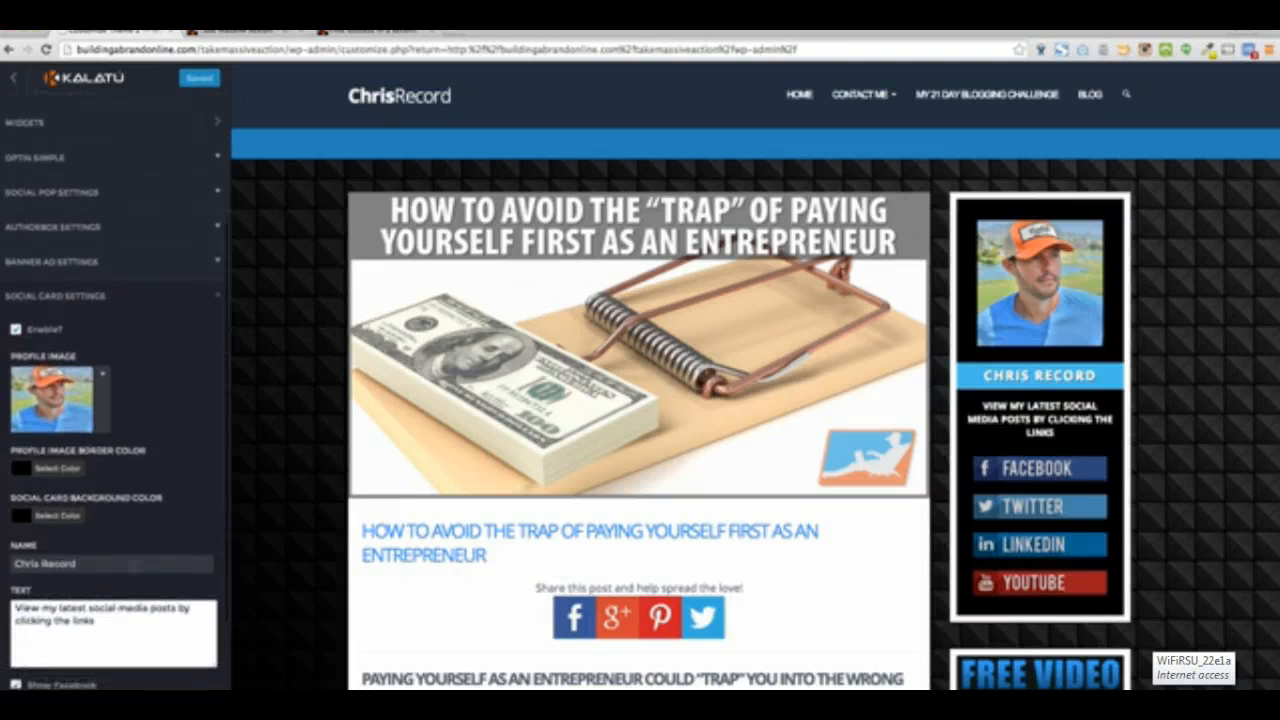
scroll(1058, 432, "down", 1)
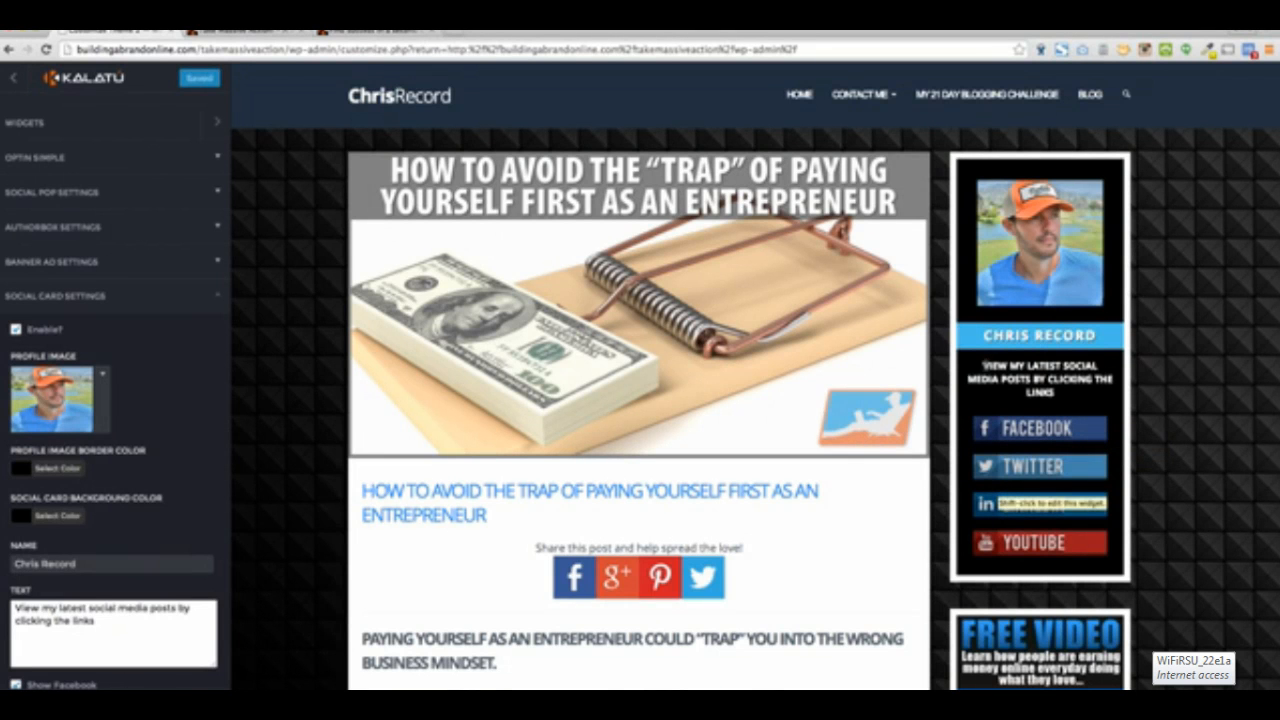
Change the social card text to "View my latest social media posts below".
left_click_drag(984, 366, 1070, 392)
left_click(1011, 368)
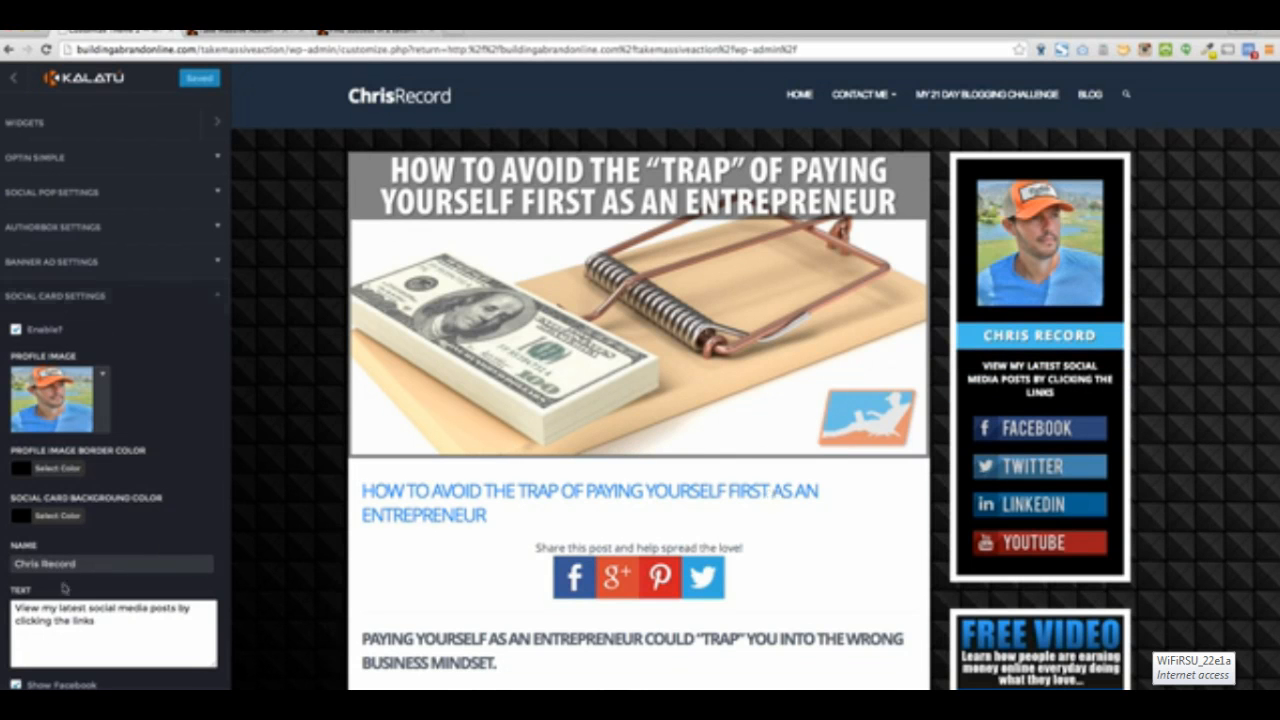
left_click_drag(137, 625, 183, 610)
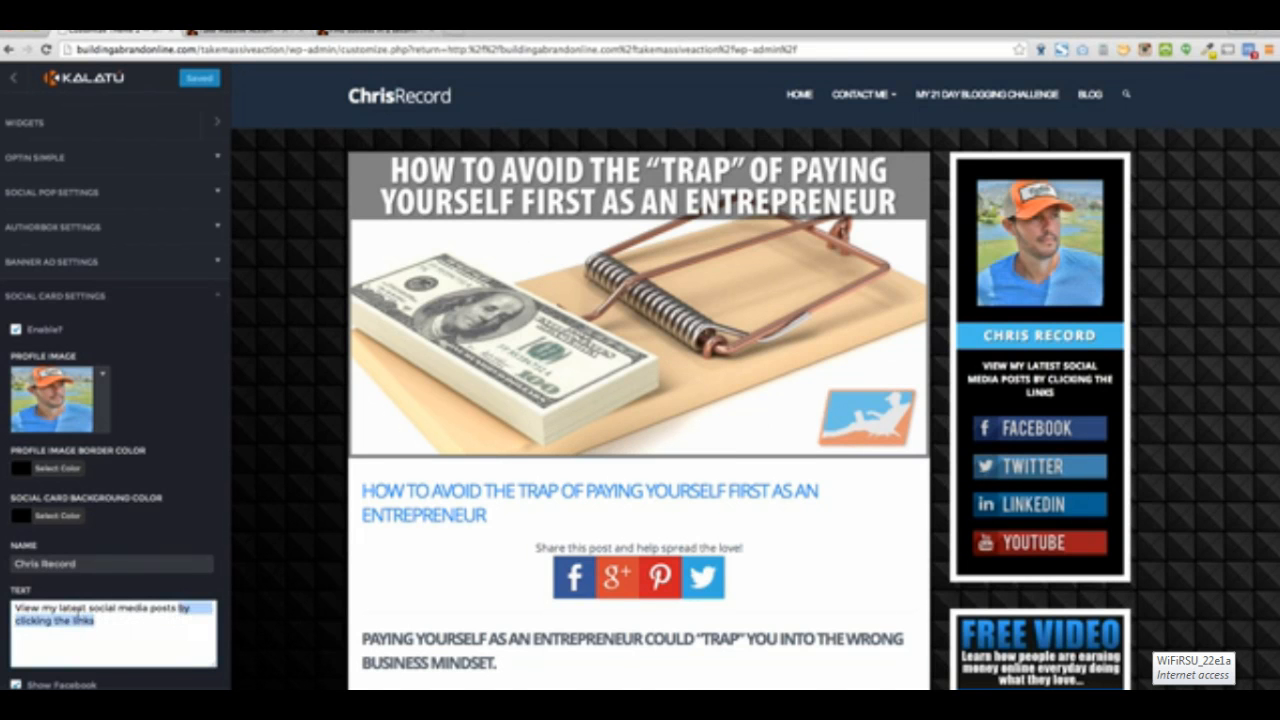
type("BELOW")
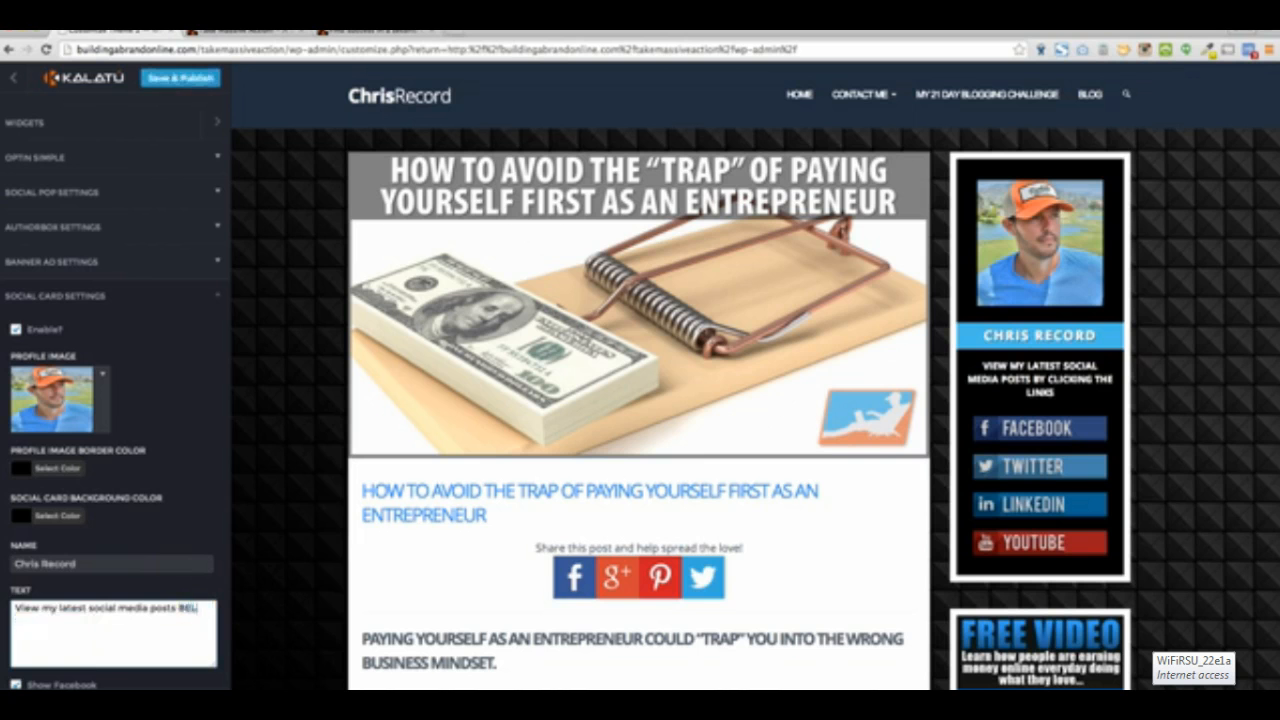
key("BackSpace")
key("BackSpace")
key("BackSpace")
key("BackSpace")
type("elow")
left_click(110, 564)
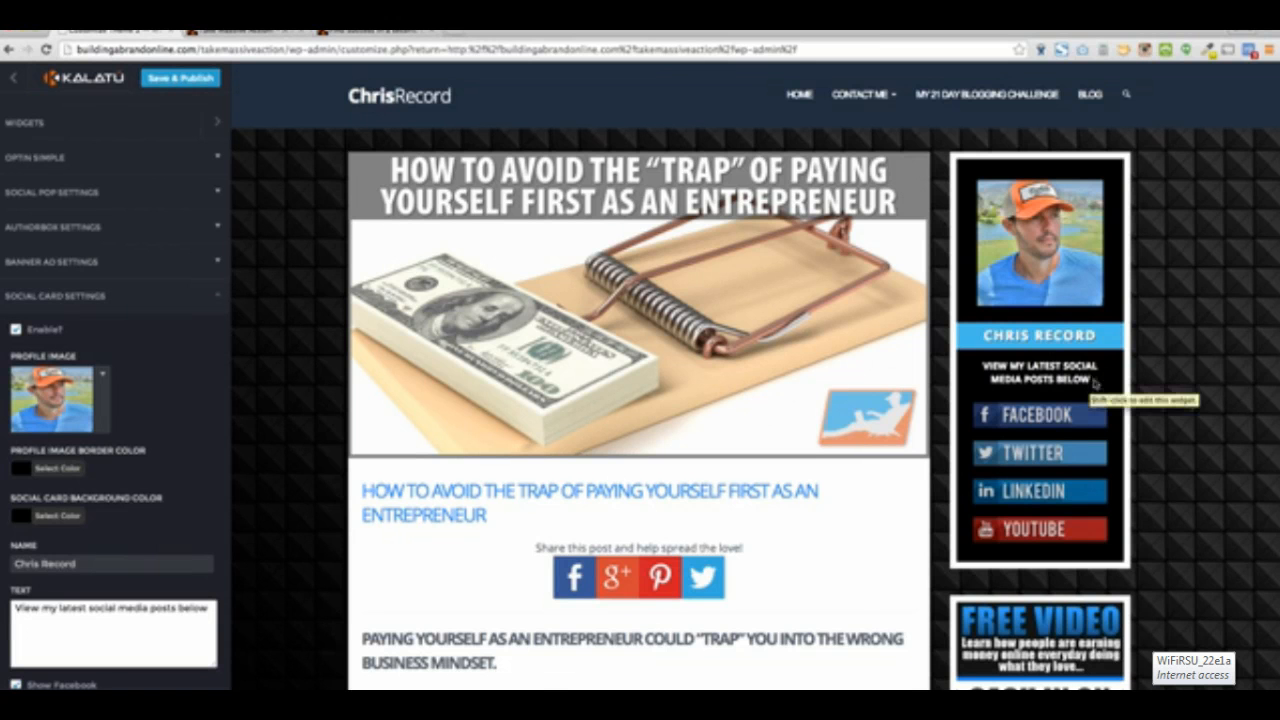
Save and publish the social card text change, and open the paying-yourself-first post on the live site.
left_click(160, 80)
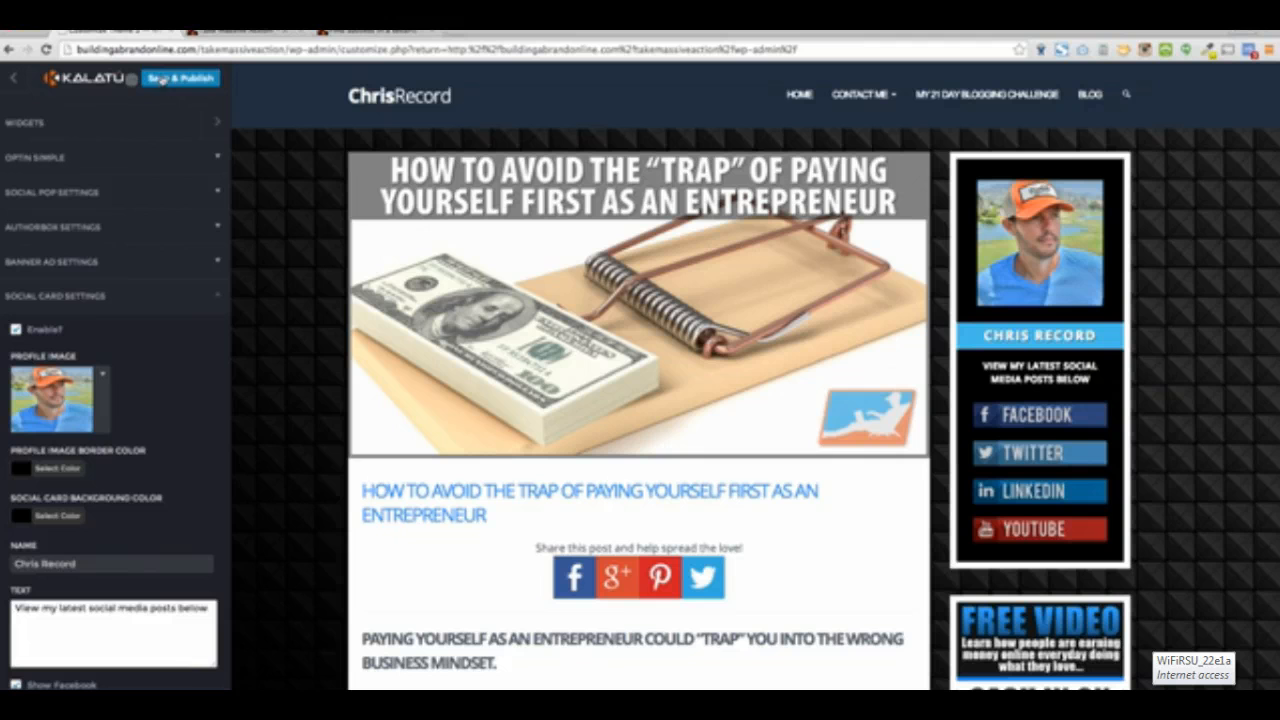
left_click(244, 31)
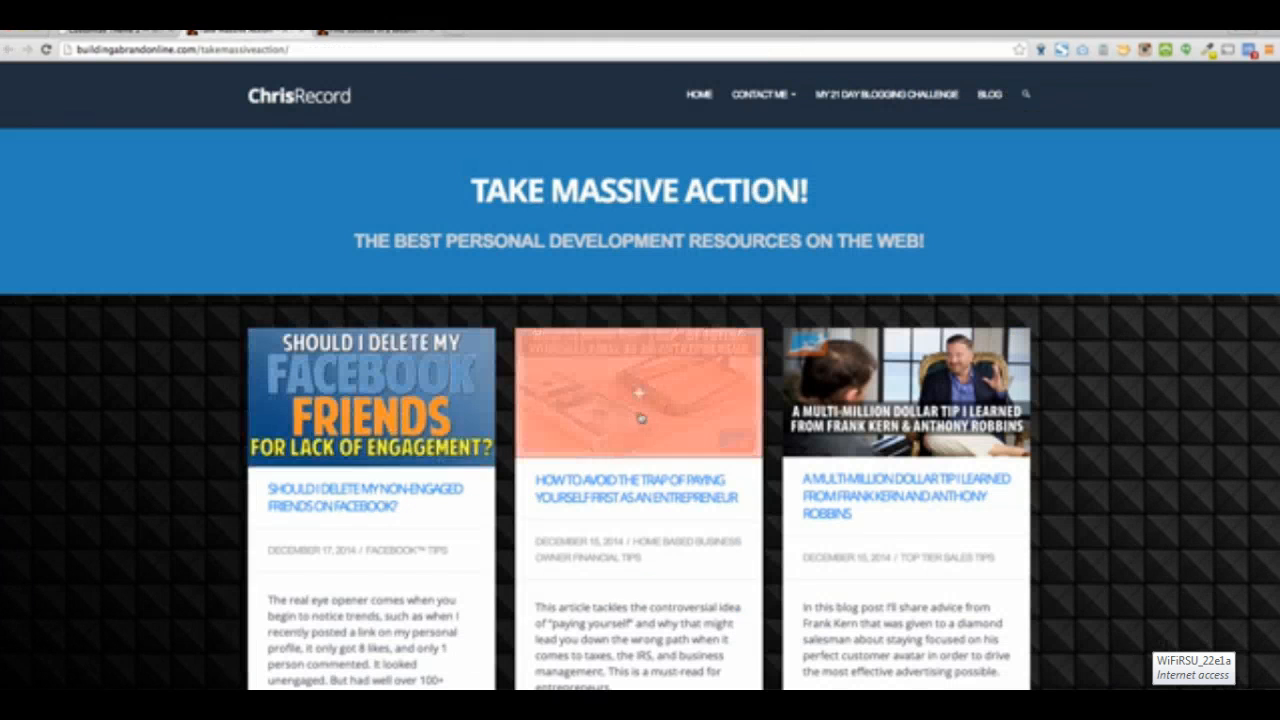
left_click(684, 412)
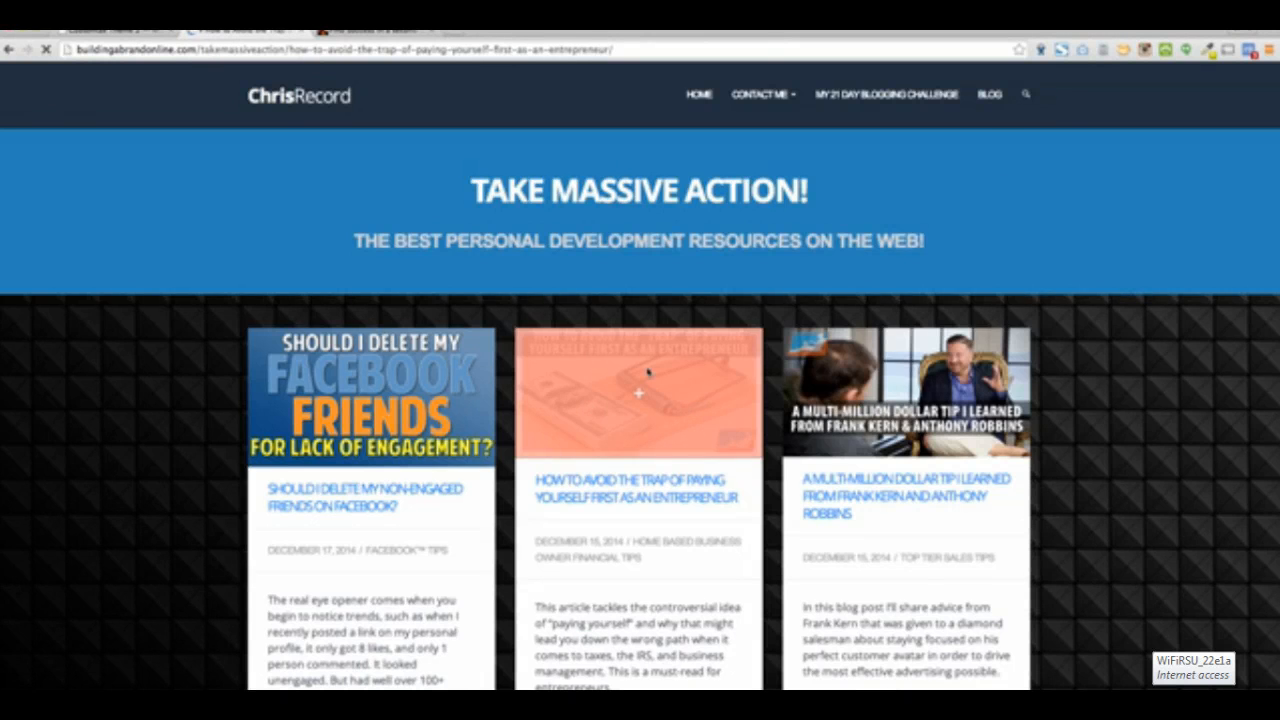
scroll(1078, 350, "down", 2)
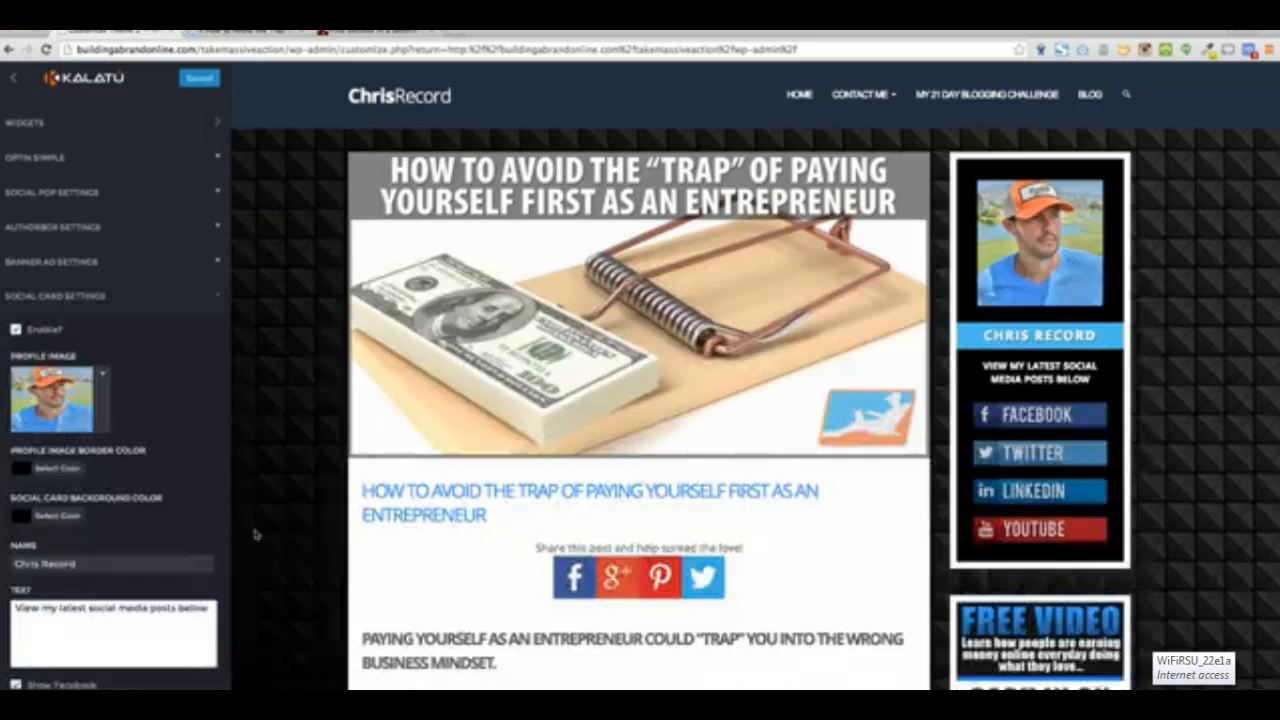
Set the social card's profile image border color to red in the customizer.
scroll(255, 534, "down", 1)
scroll(138, 470, "down", 1)
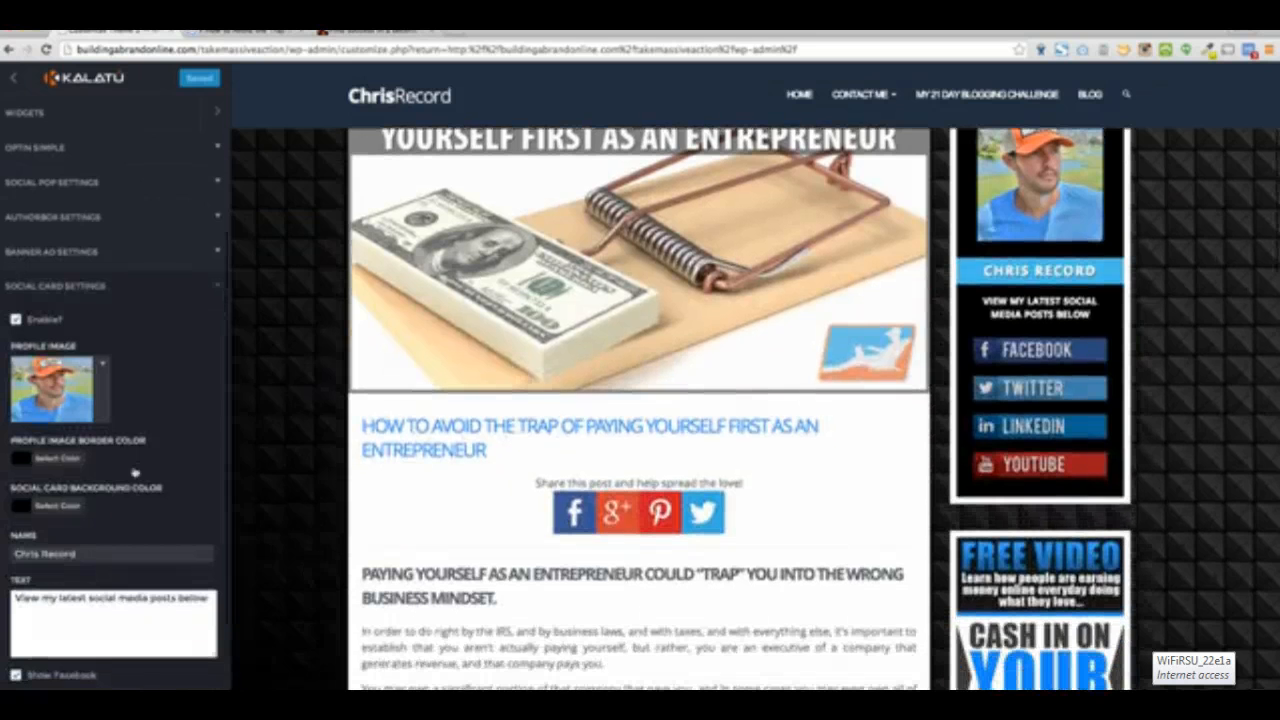
scroll(1114, 293, "up", 1)
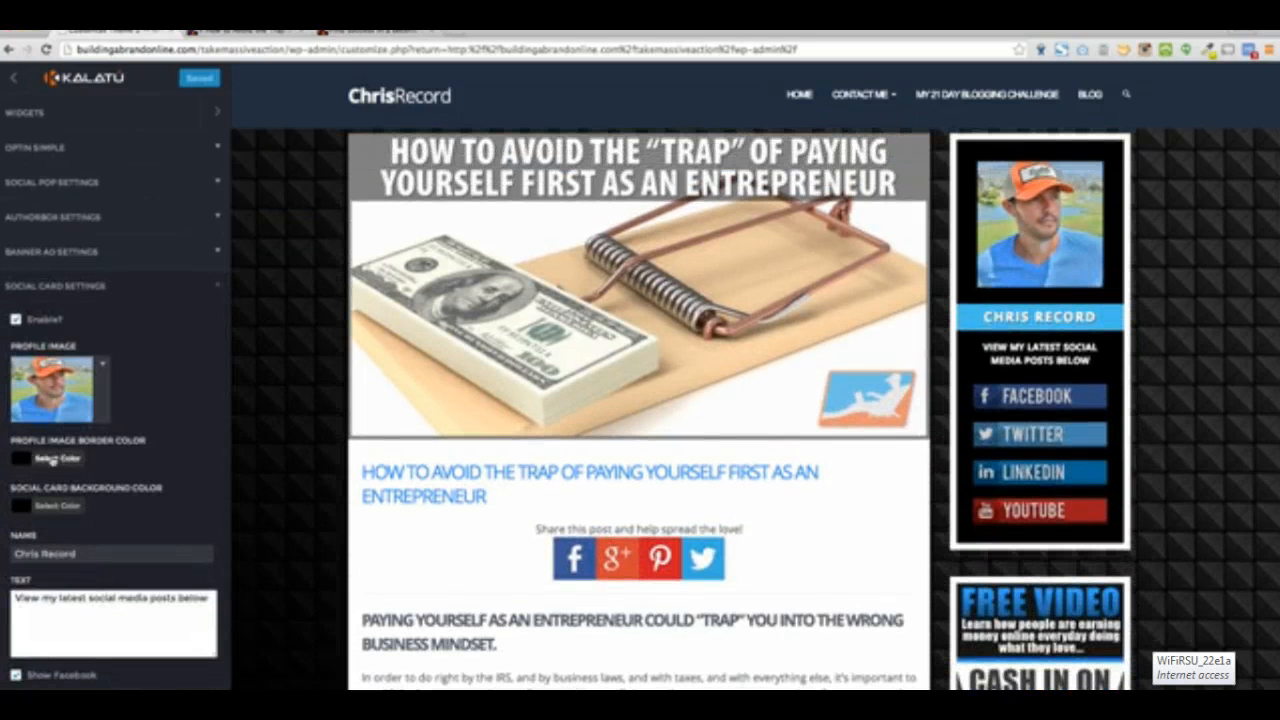
left_click(57, 457)
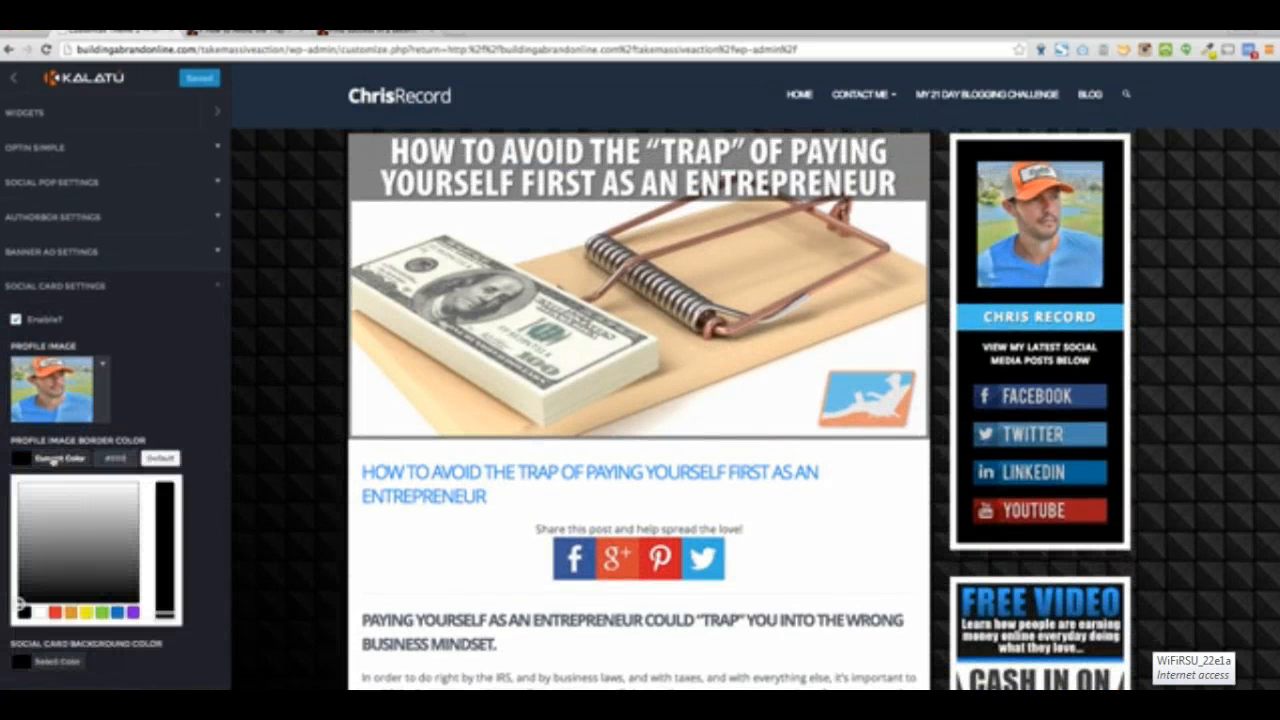
left_click(56, 613)
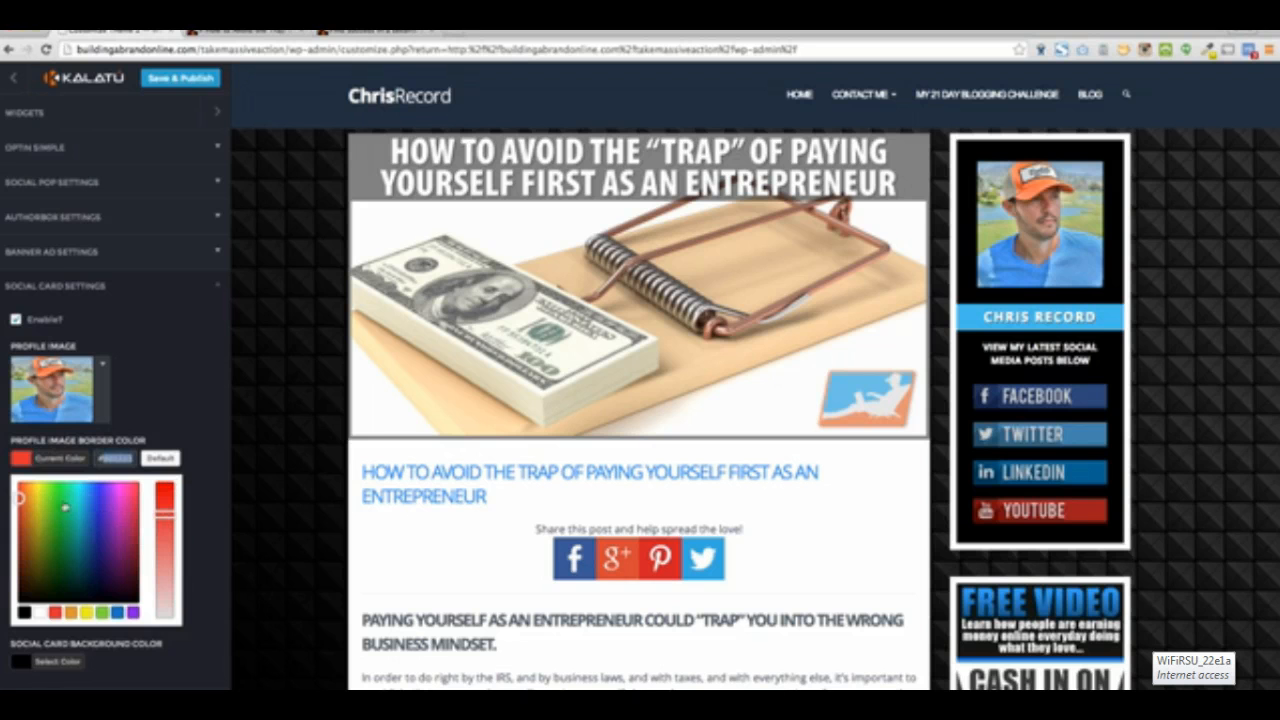
left_click(139, 414)
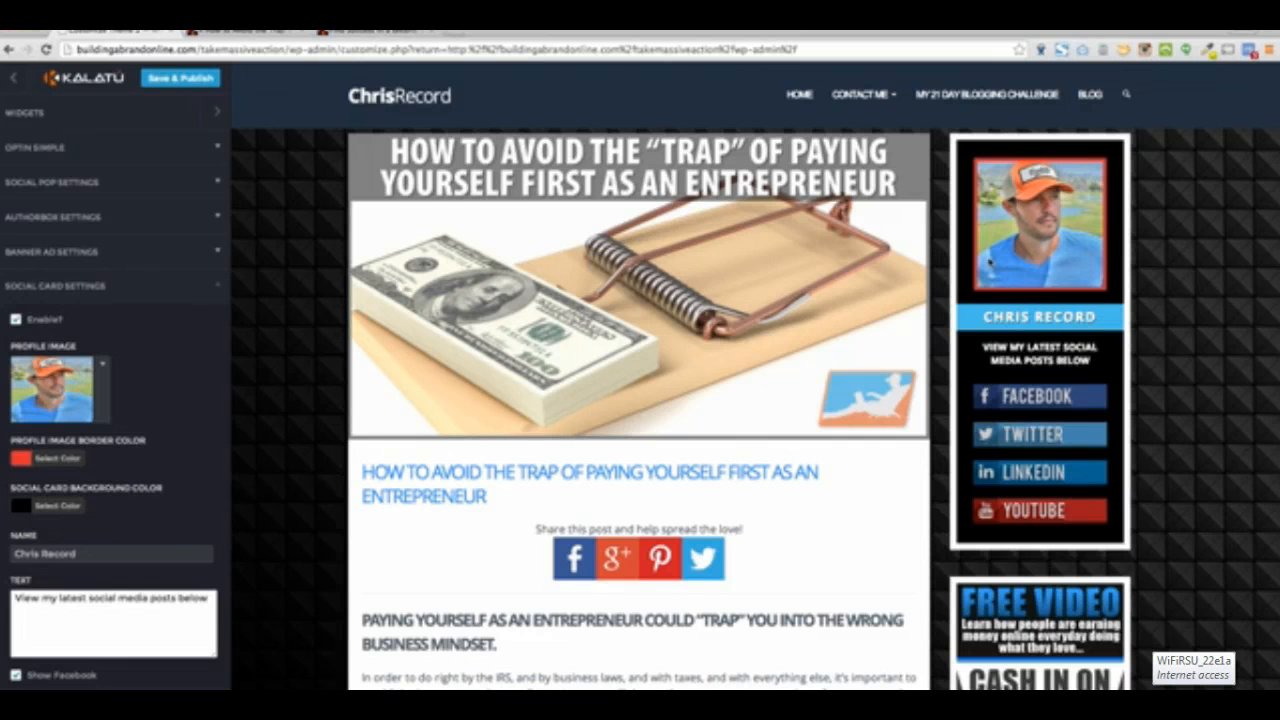
Switch from the social card settings to the banner ad settings and choose Right Sidebar Blog Banner as the banner to edit.
scroll(136, 530, "down", 3)
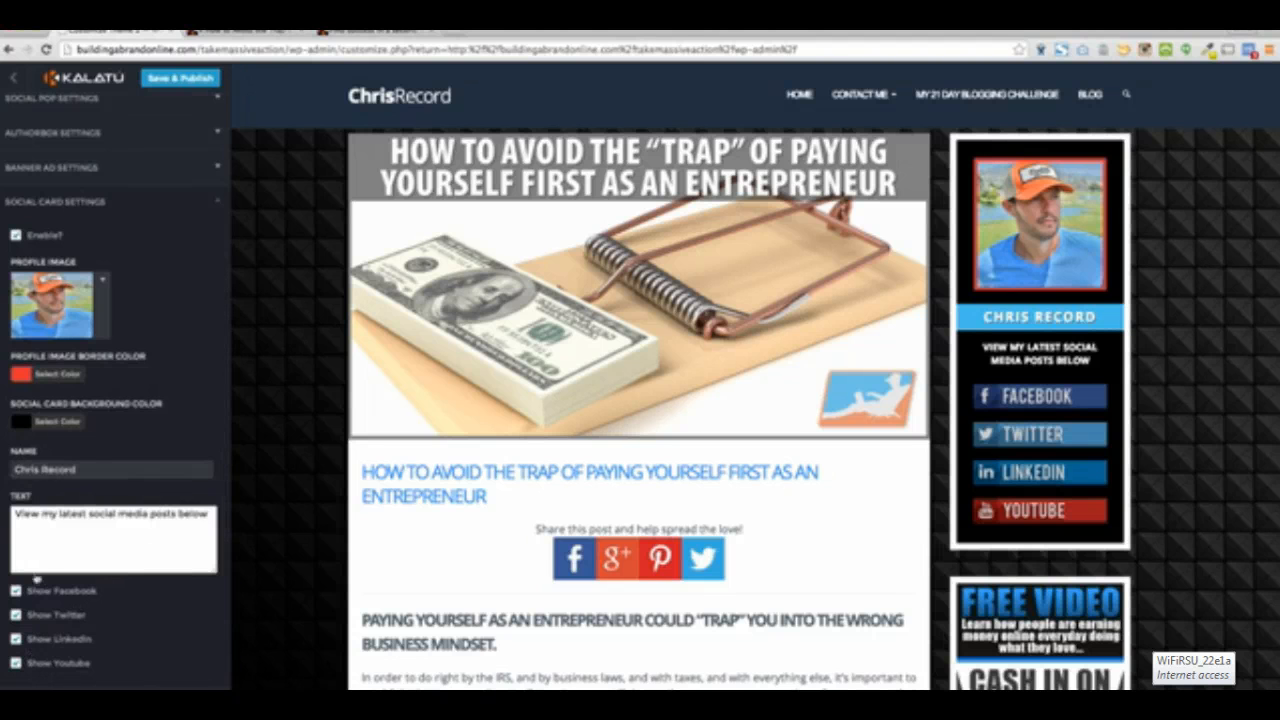
scroll(209, 291, "up", 3)
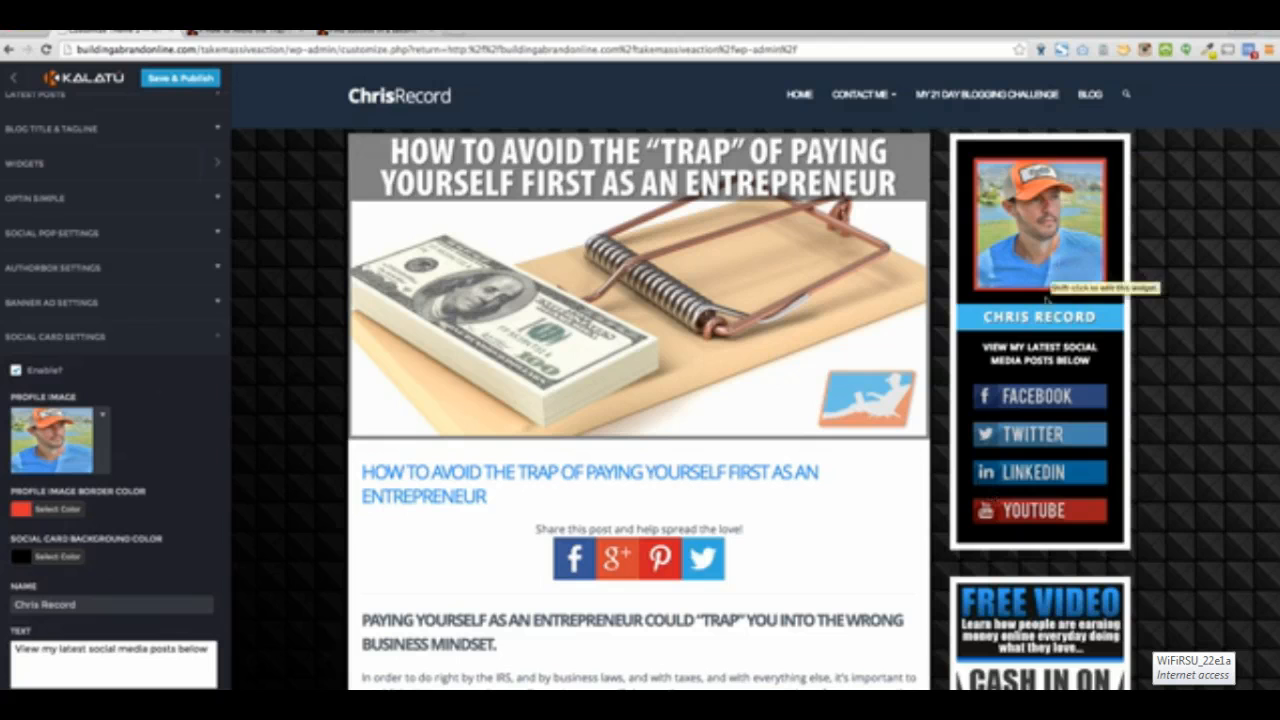
scroll(1188, 338, "up", 3)
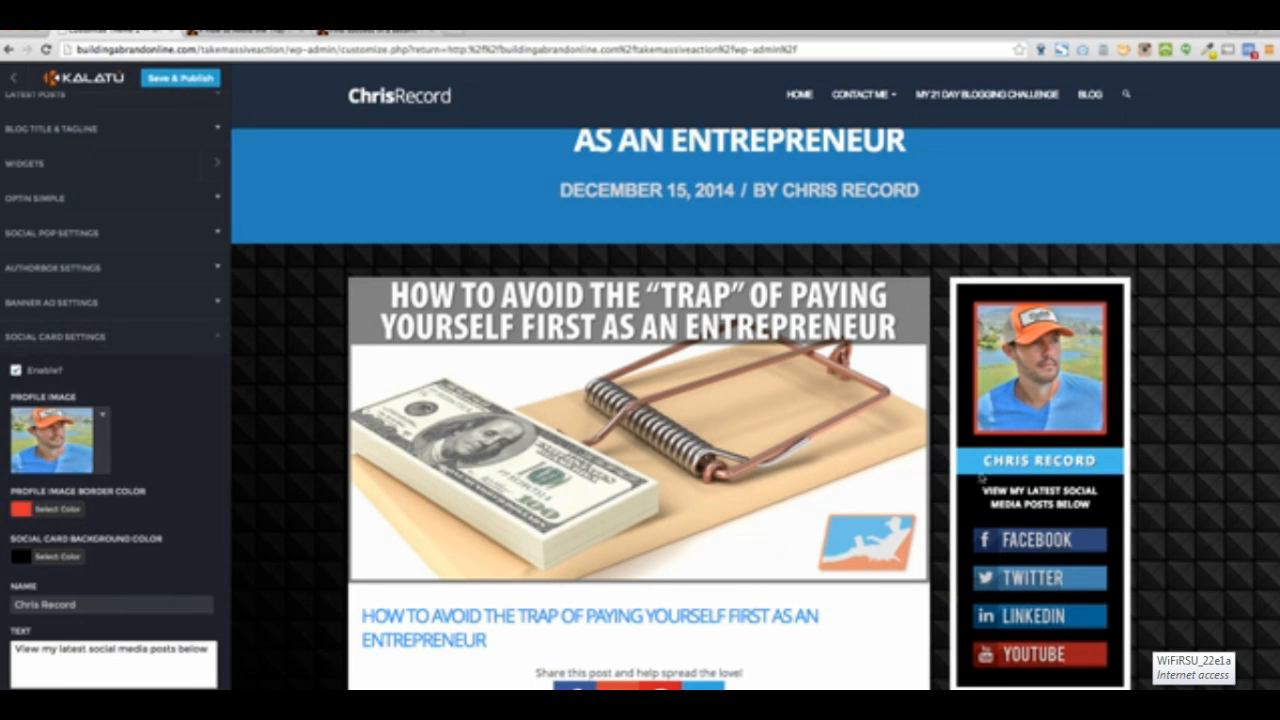
left_click(219, 339)
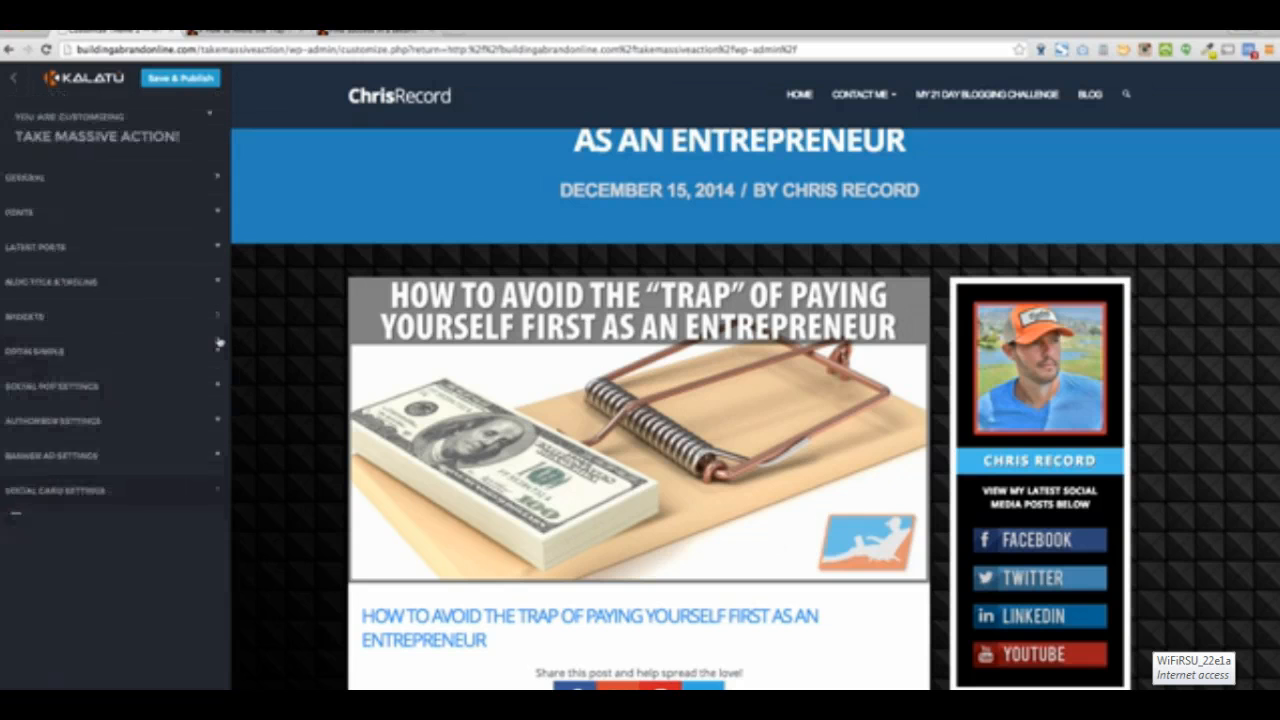
left_click(217, 456)
scroll(237, 430, "down", 3)
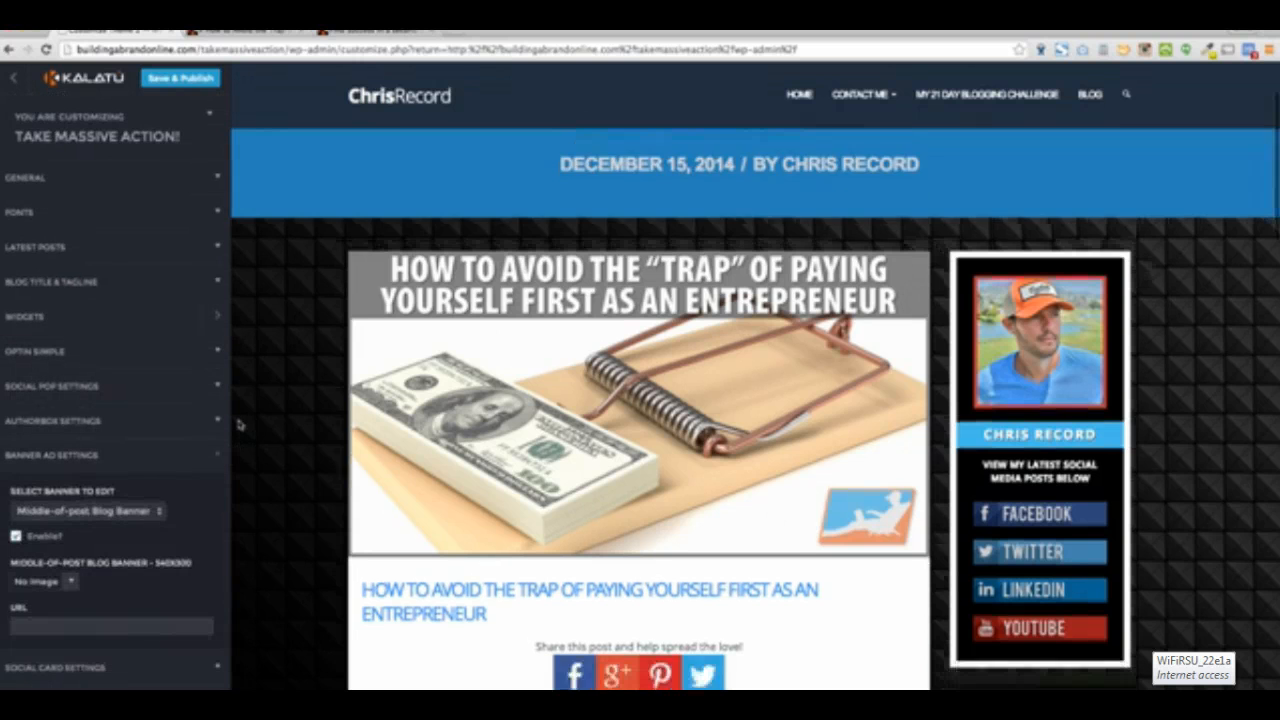
scroll(640, 408, "down", 7)
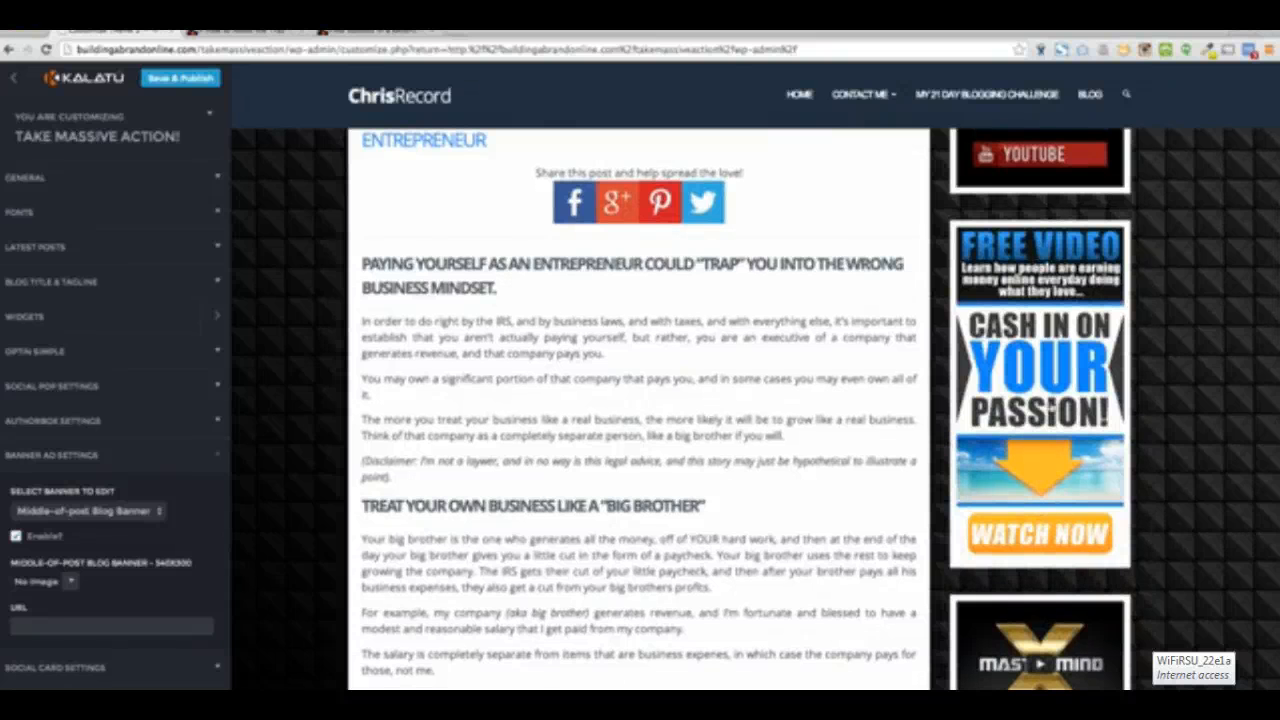
left_click(100, 511)
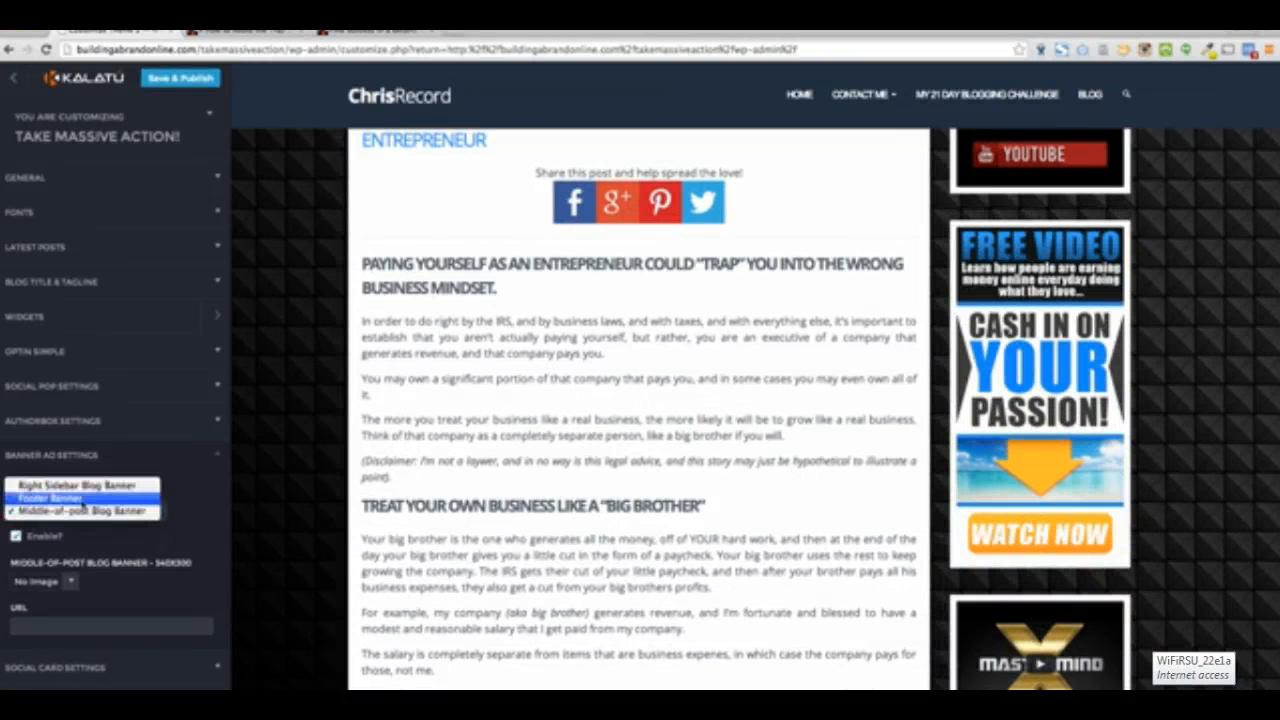
left_click(78, 485)
Show the image upload options of the right sidebar blog banner and review its enable and URL settings.
scroll(195, 492, "down", 1)
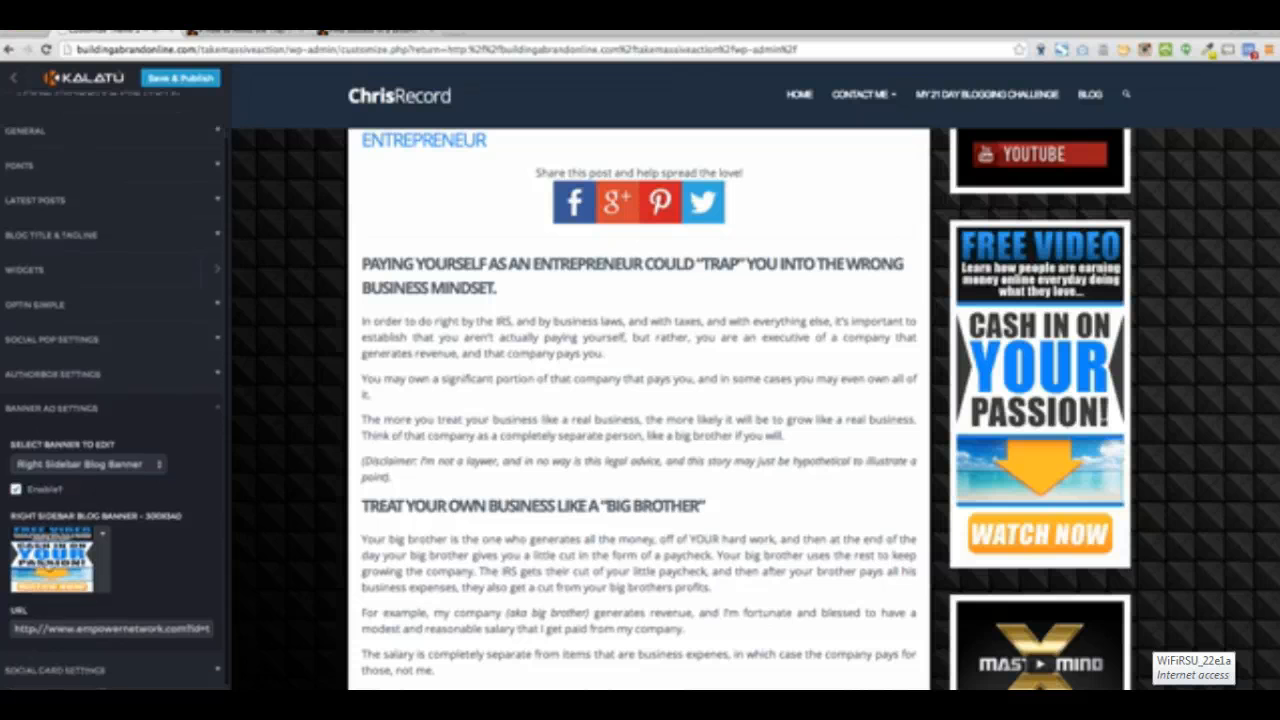
left_click(102, 540)
scroll(145, 550, "down", 2)
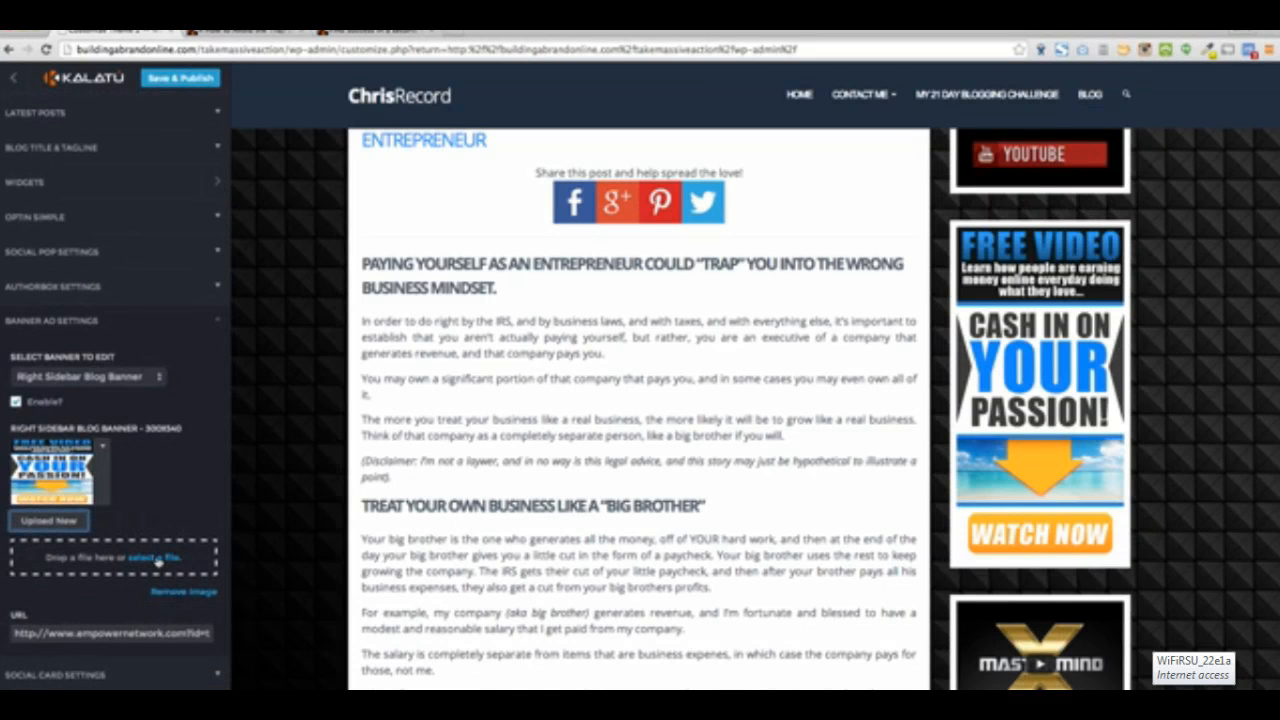
scroll(150, 470, "down", 1)
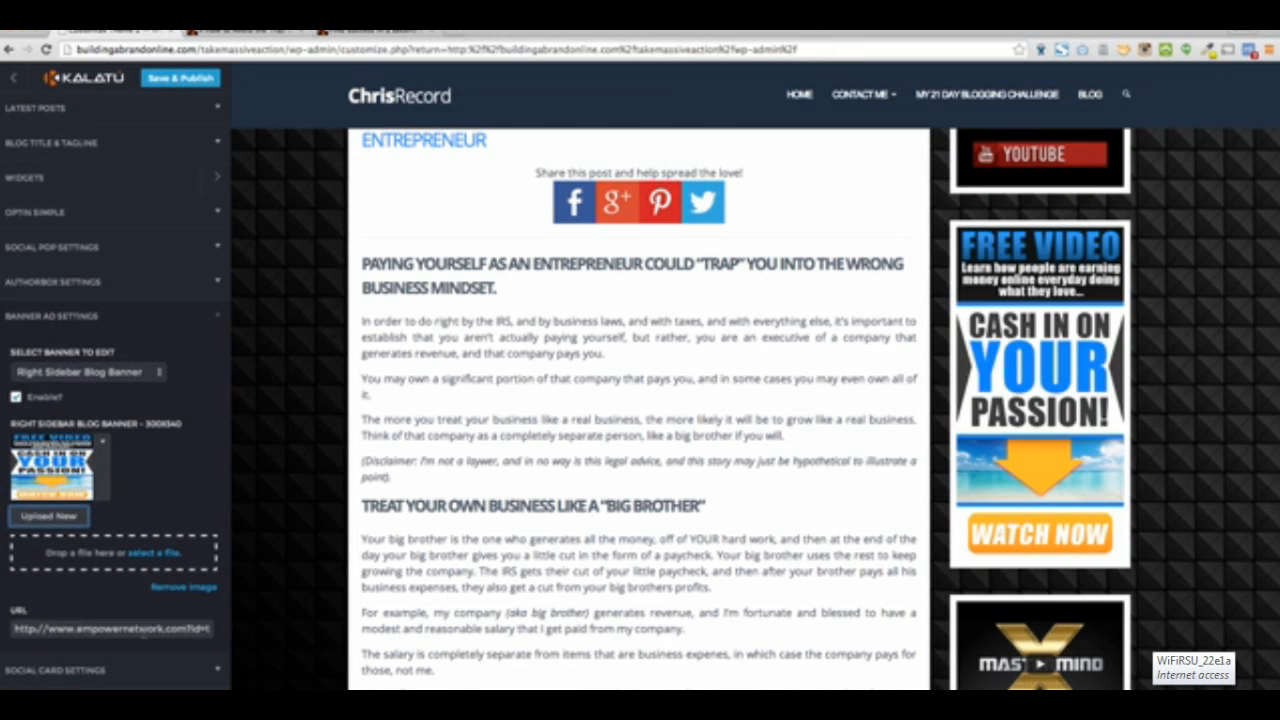
scroll(179, 483, "up", 1)
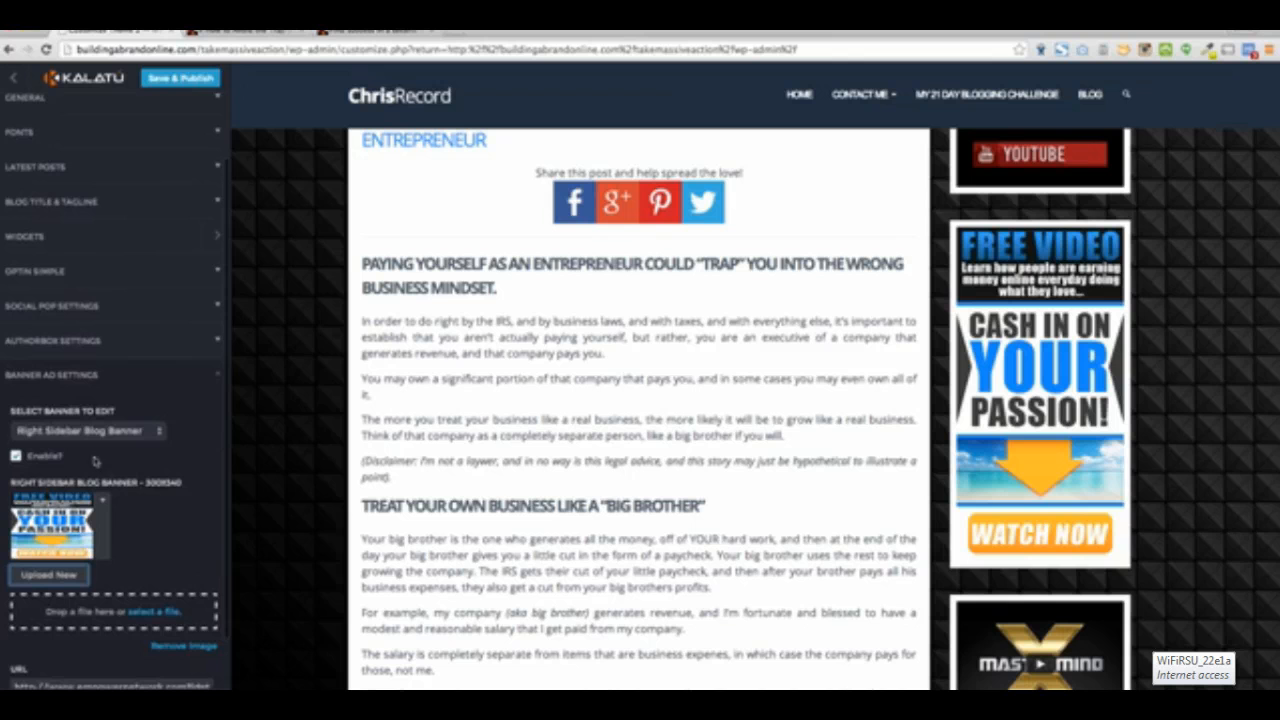
left_click(15, 457)
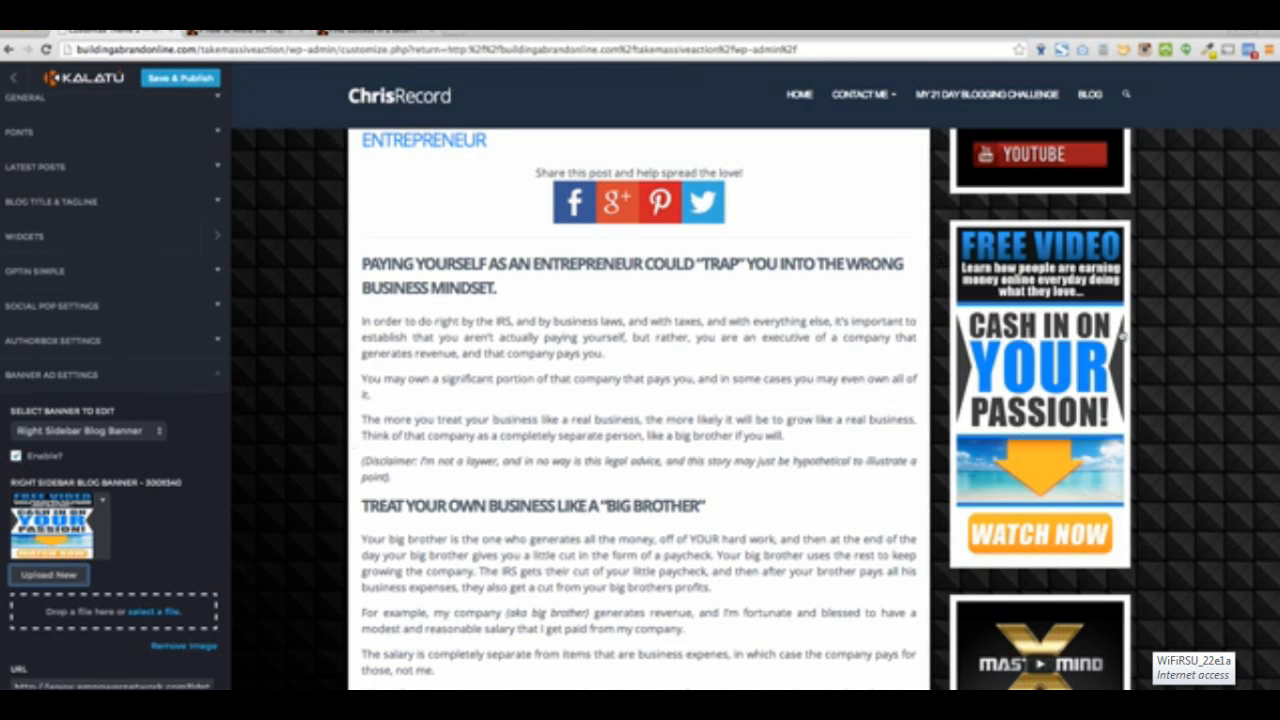
Open the author box settings and view the author box at the end of the previewed post.
left_click(219, 376)
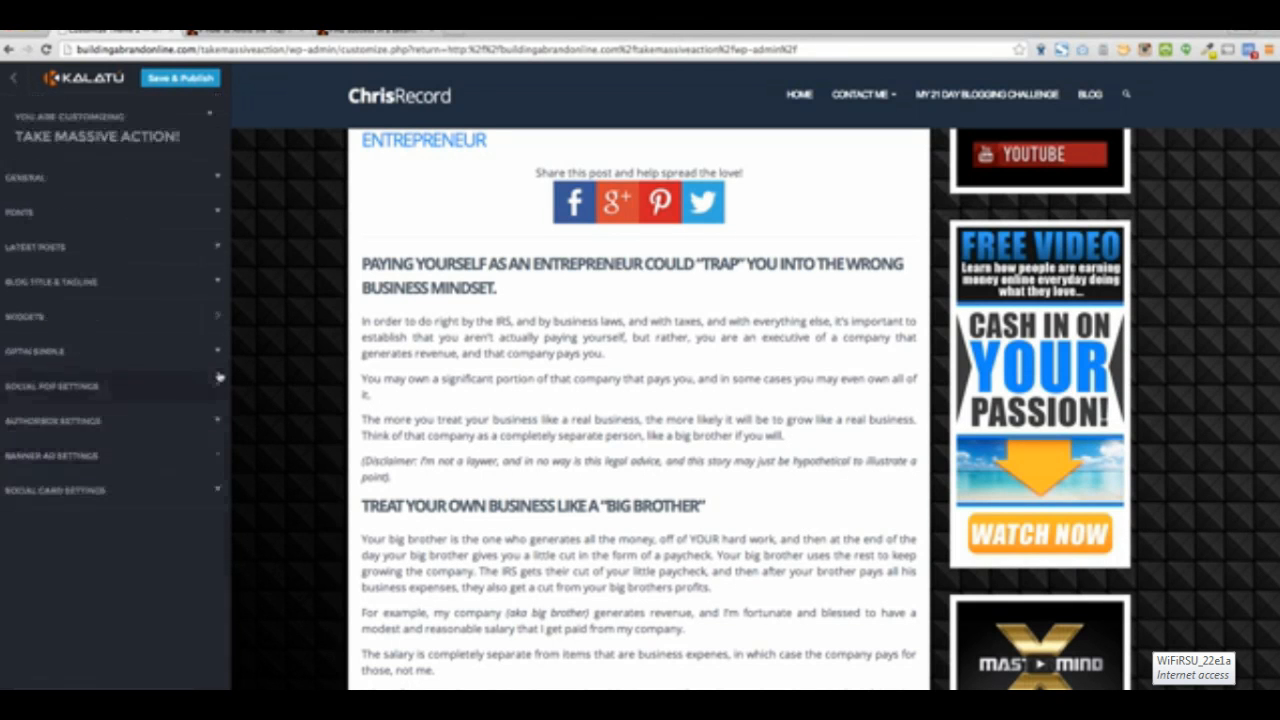
left_click(217, 423)
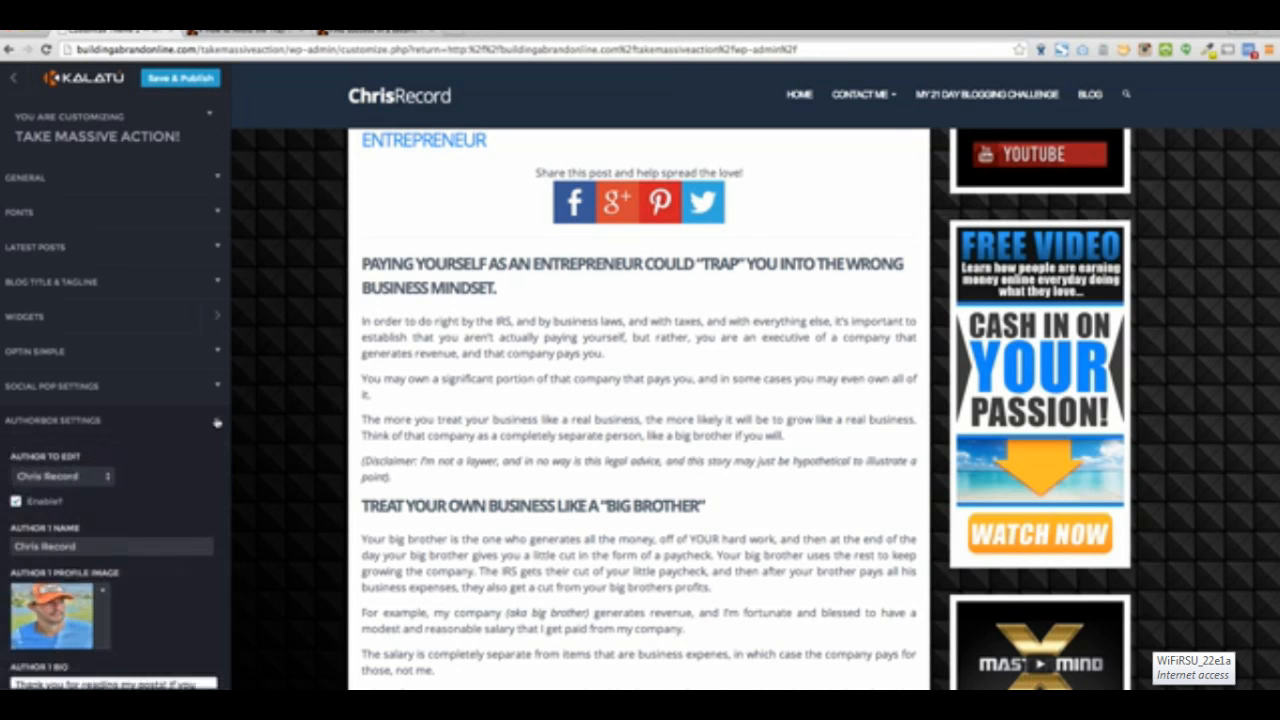
scroll(779, 424, "down", 15)
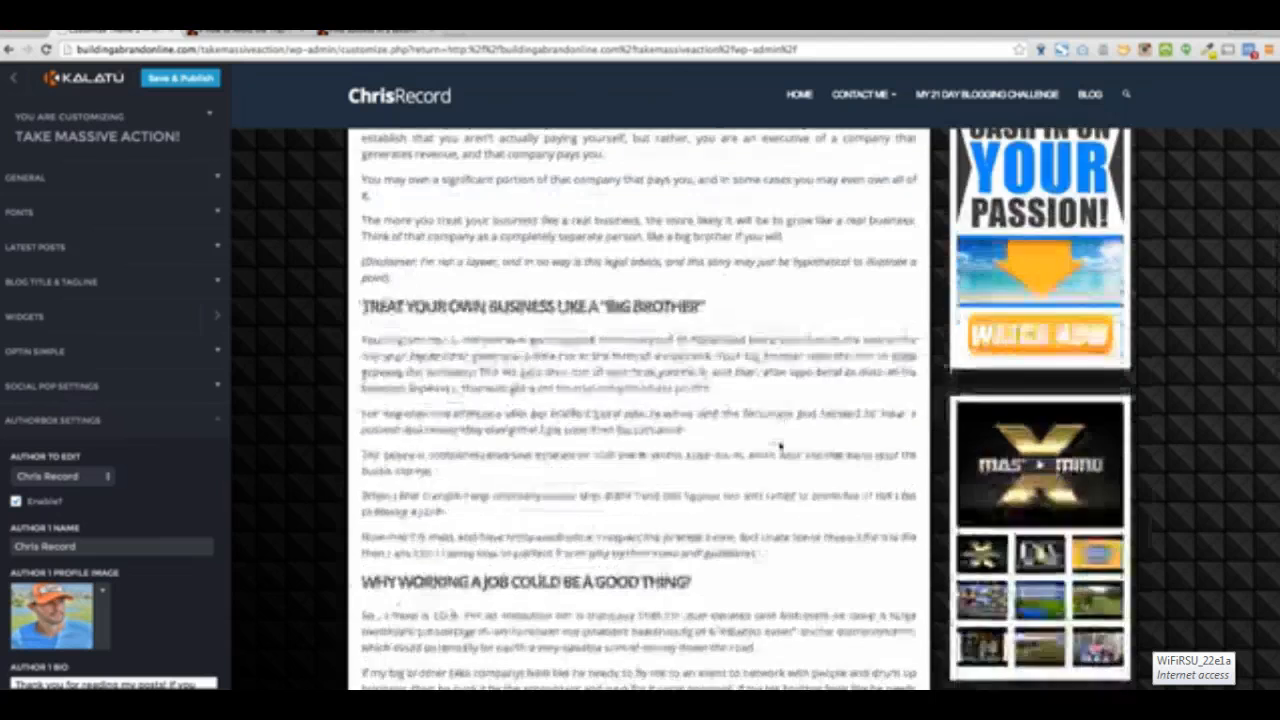
scroll(779, 450, "down", 5)
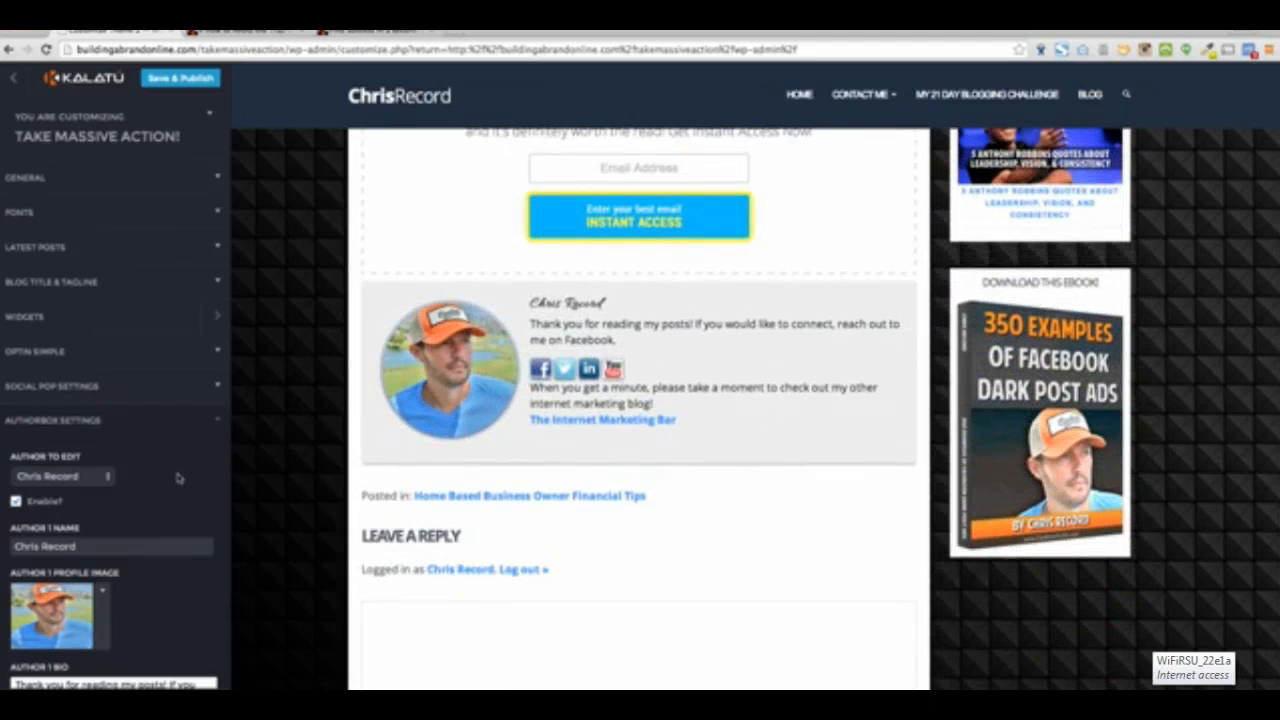
Review the author box settings, including the selectable authors, enable option, name, profile image, bio and social media username fields.
scroll(183, 465, "down", 1)
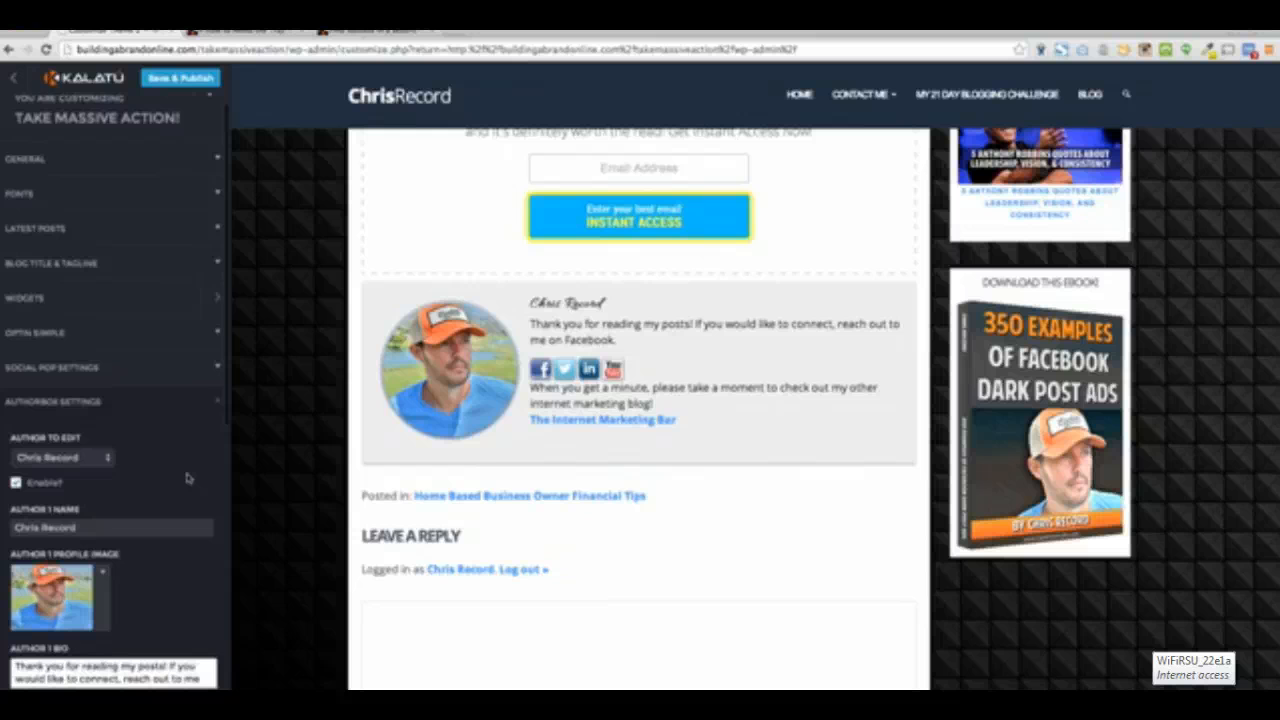
left_click(79, 446)
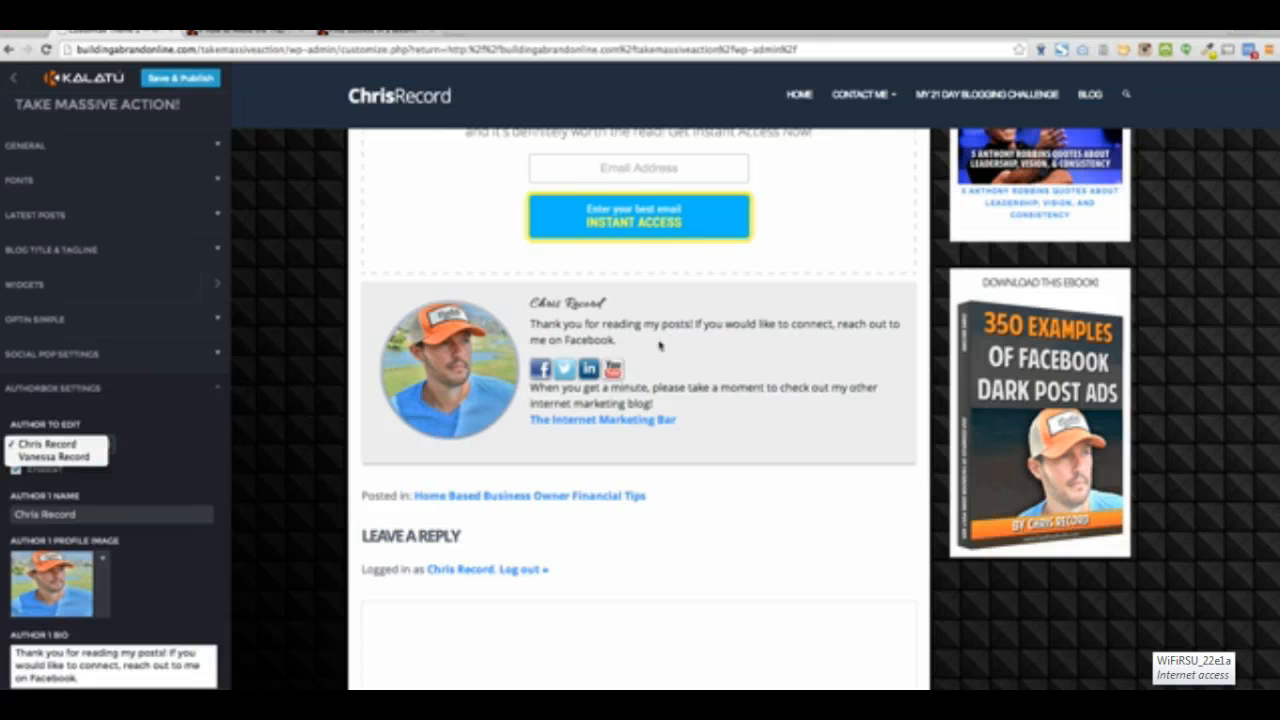
left_click(168, 434)
scroll(136, 452, "down", 3)
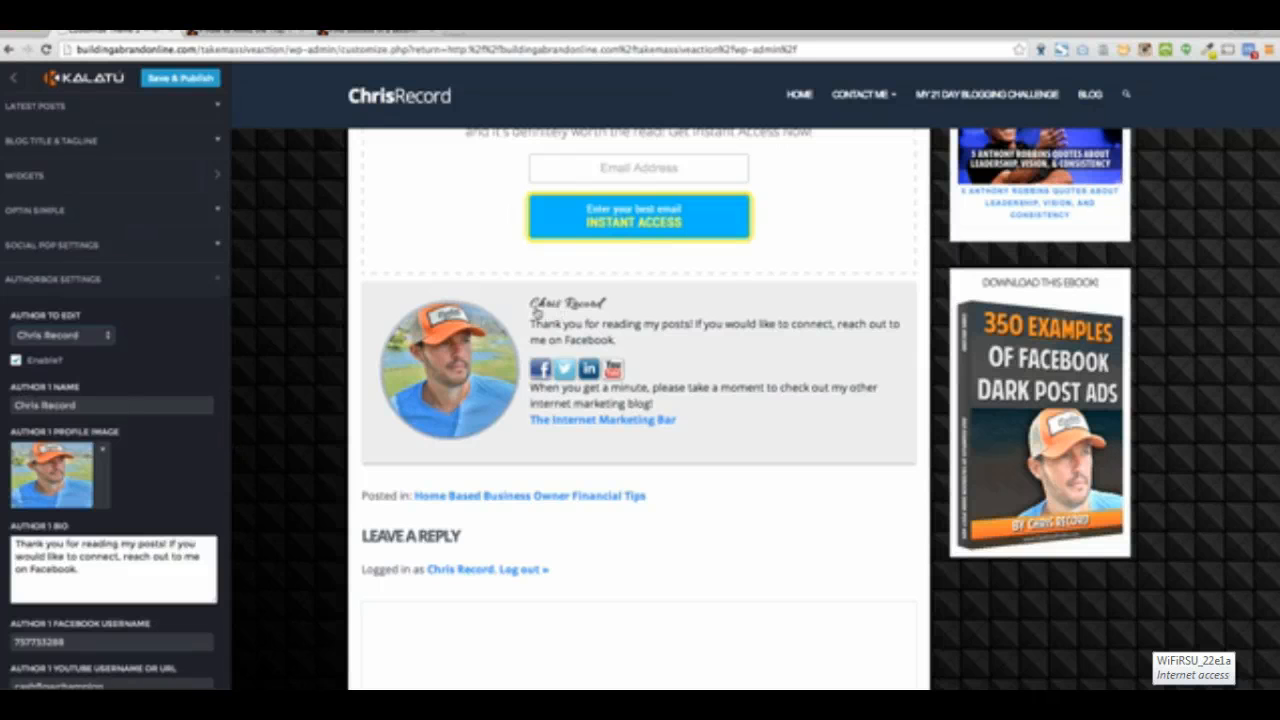
scroll(70, 457, "down", 2)
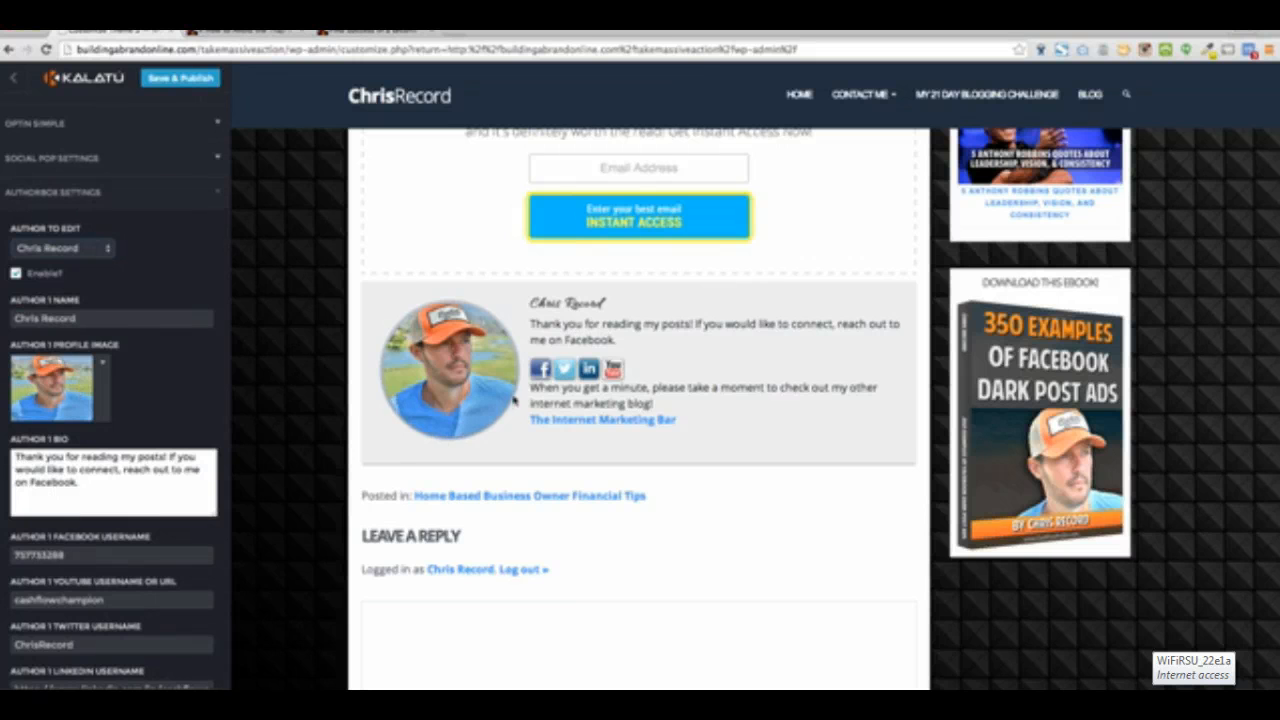
scroll(138, 480, "down", 3)
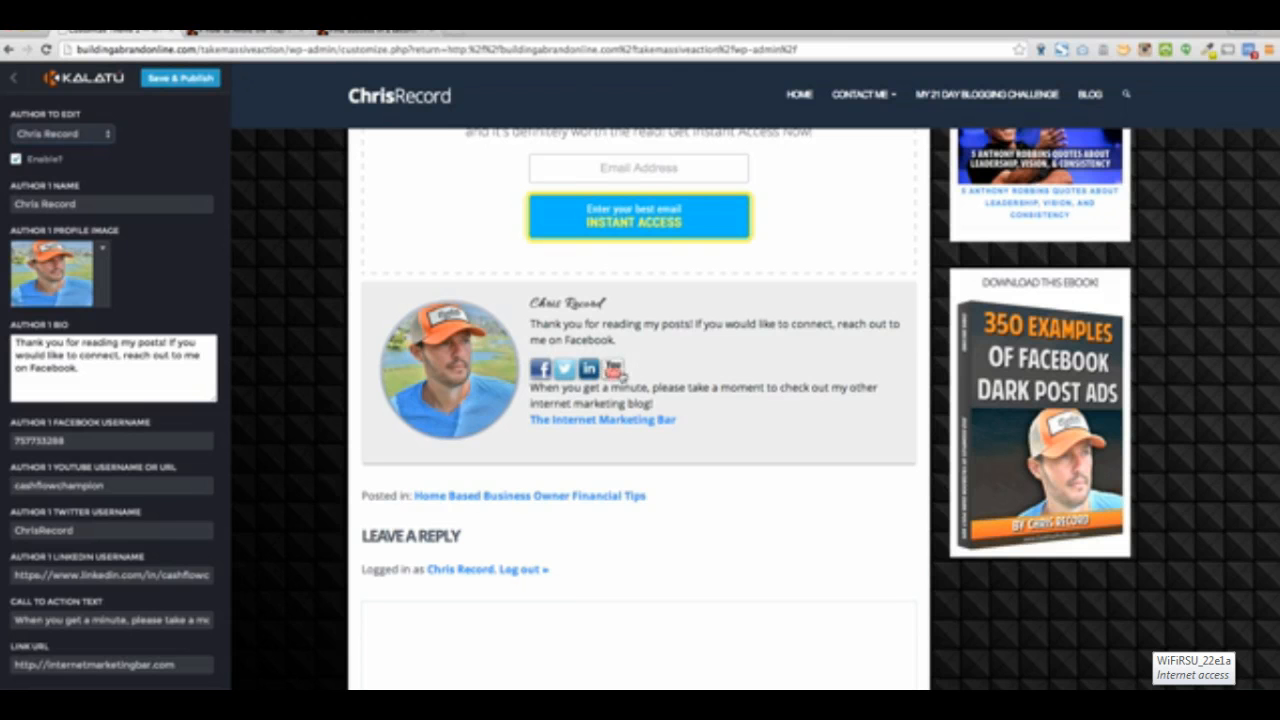
scroll(244, 483, "down", 1)
scroll(157, 478, "down", 3)
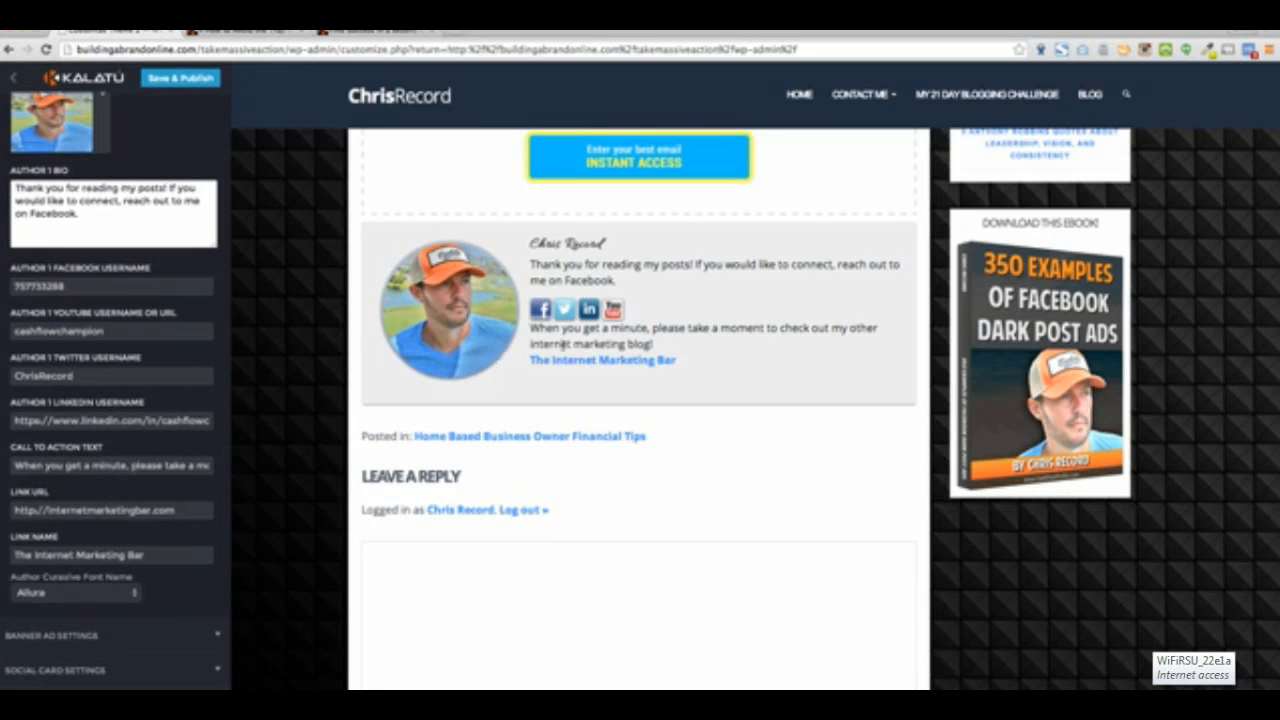
Compare the author box's call to action in the post preview with its text, link URL and link name fields.
left_click_drag(531, 328, 662, 343)
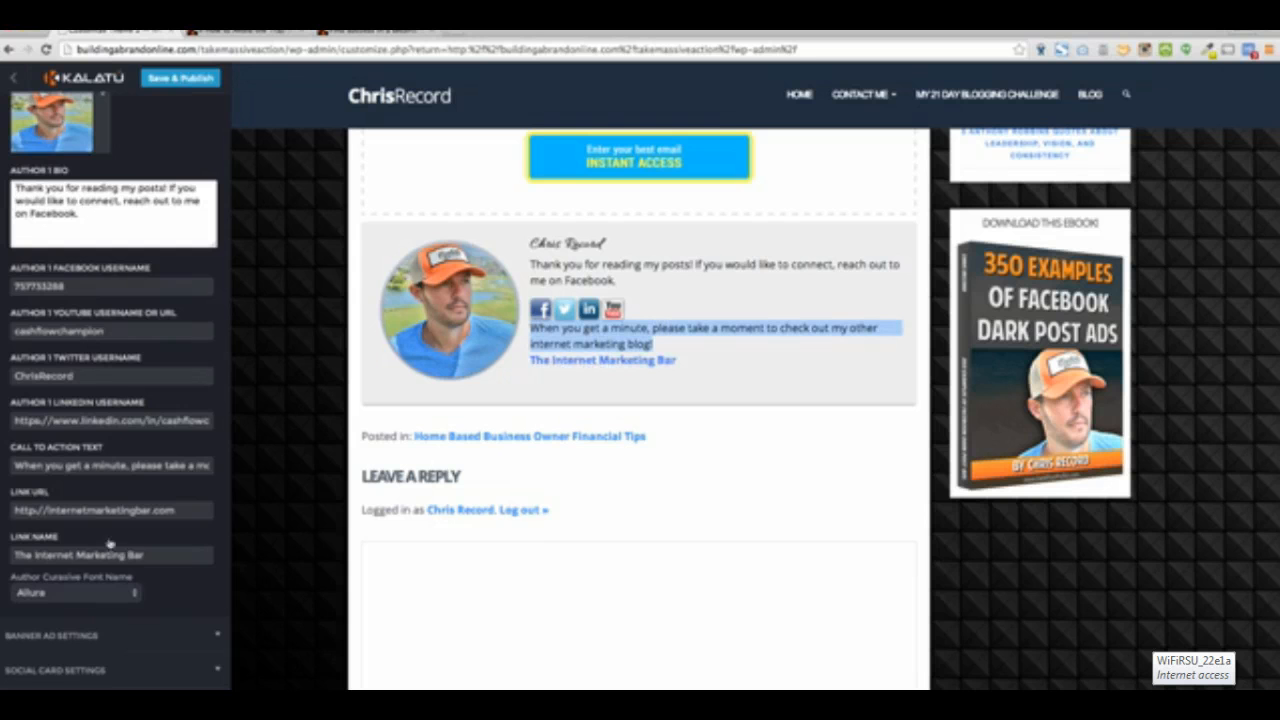
triple_click(33, 554)
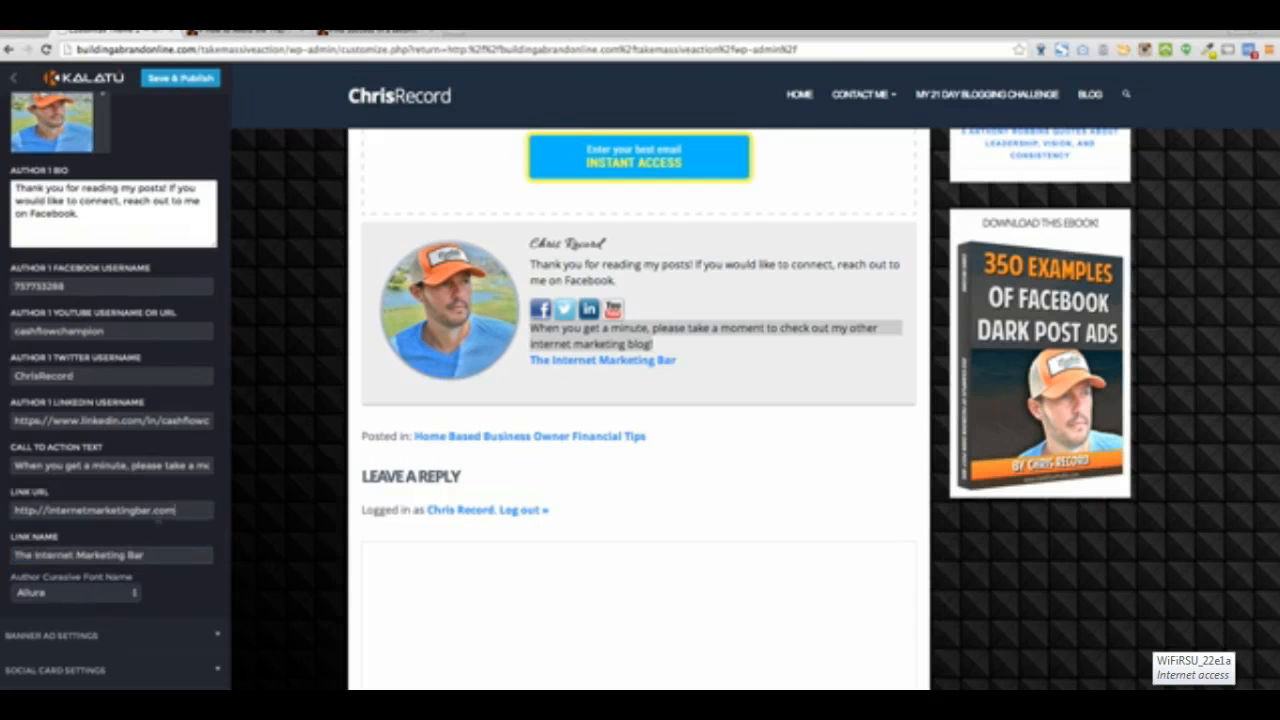
triple_click(158, 512)
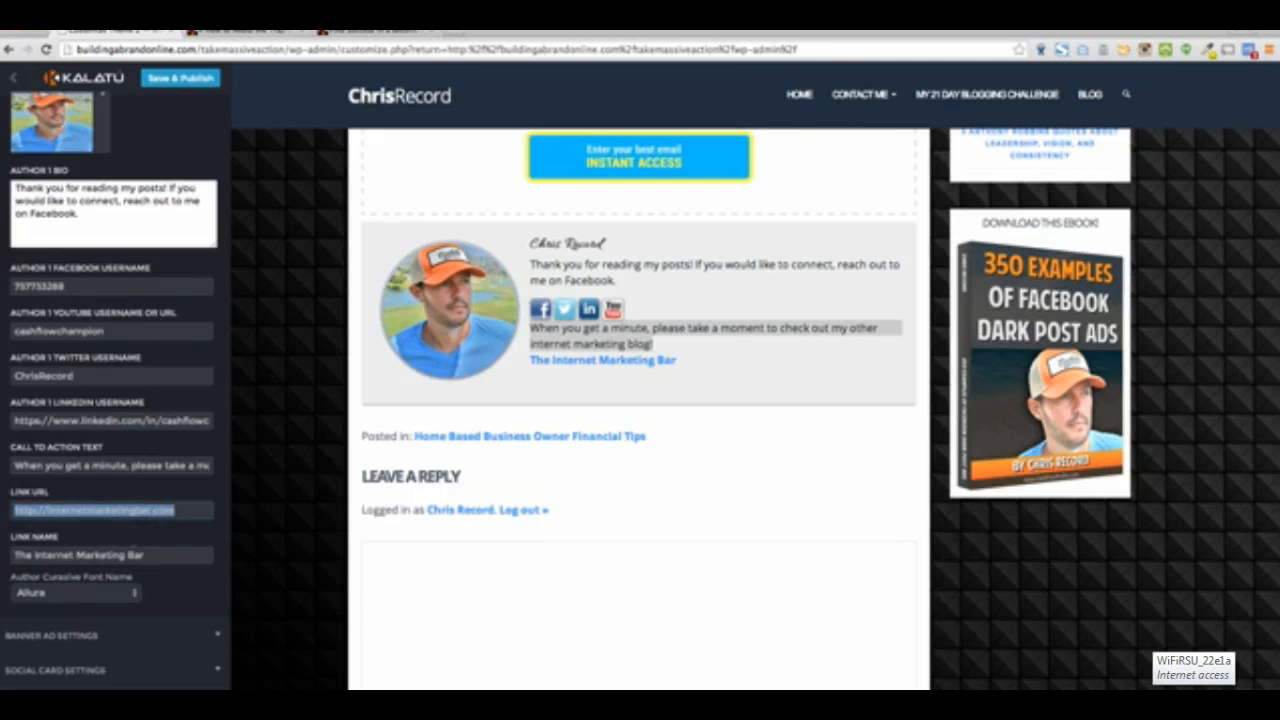
left_click(137, 554)
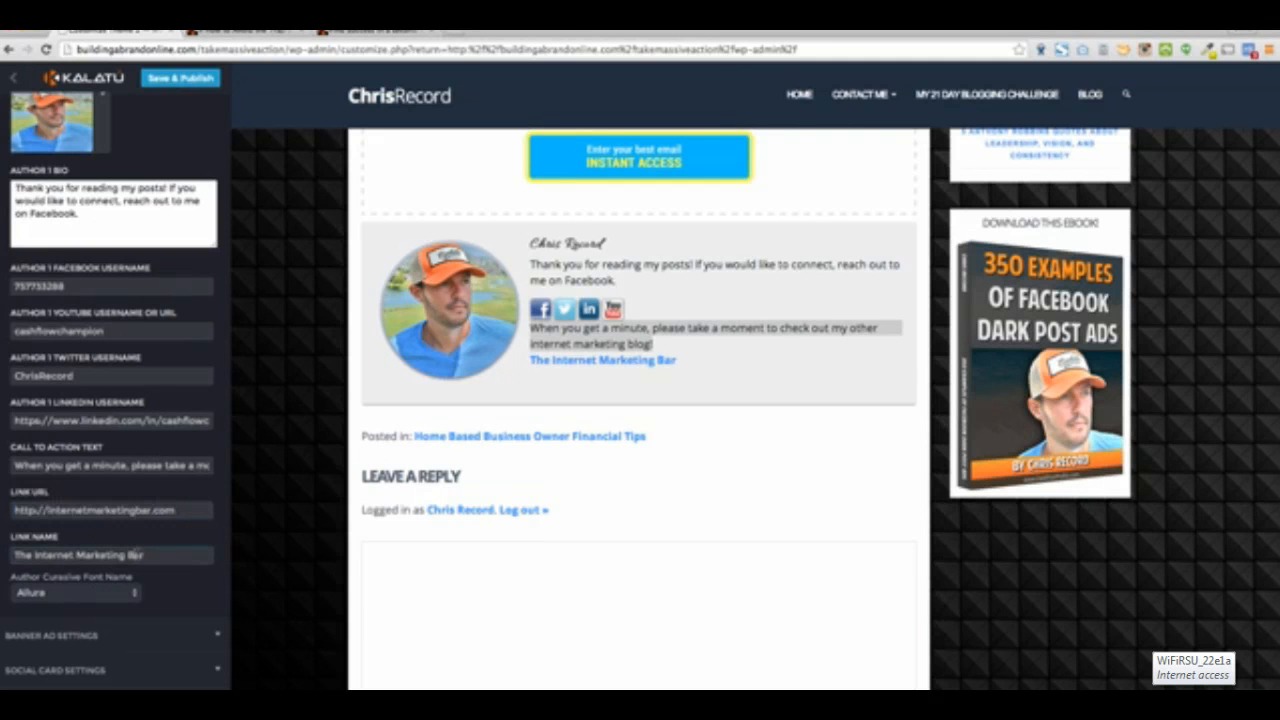
Try the Dynalight and Dawning of a New Day cursive fonts for the author name and return it to Allura.
left_click(60, 595)
left_click(40, 584)
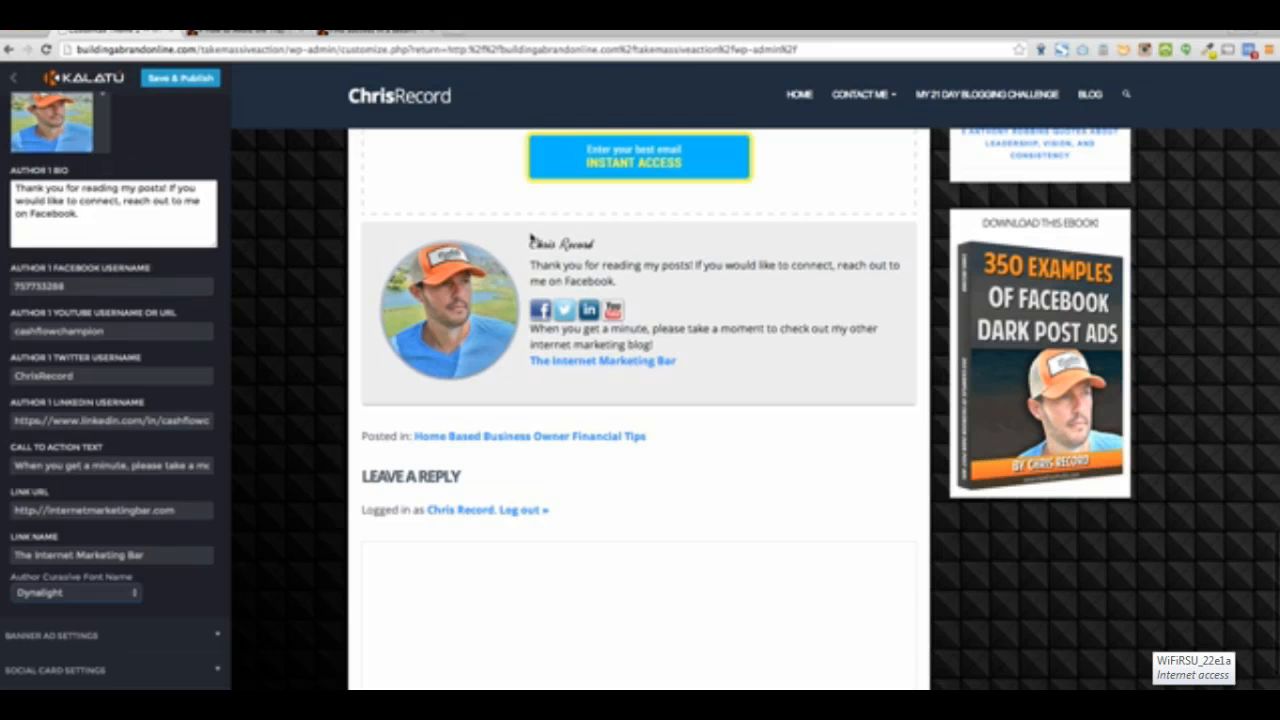
left_click(82, 595)
left_click(79, 581)
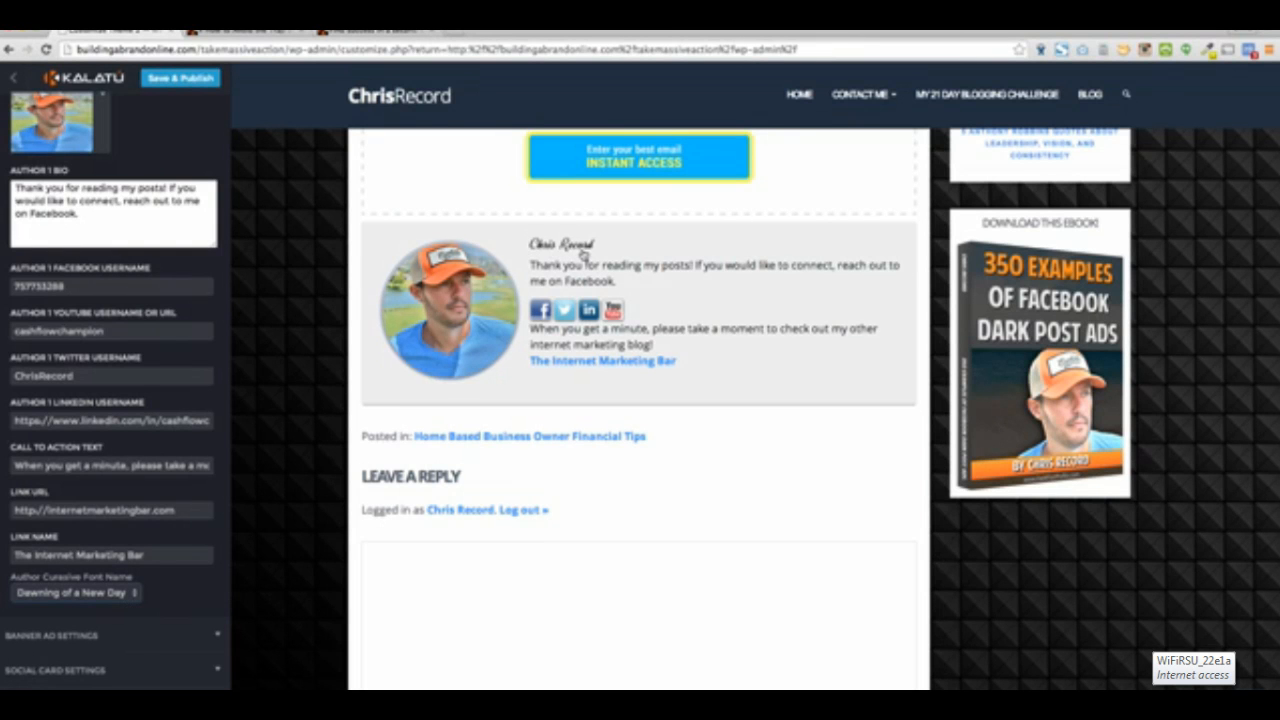
left_click(98, 591)
left_click(40, 611)
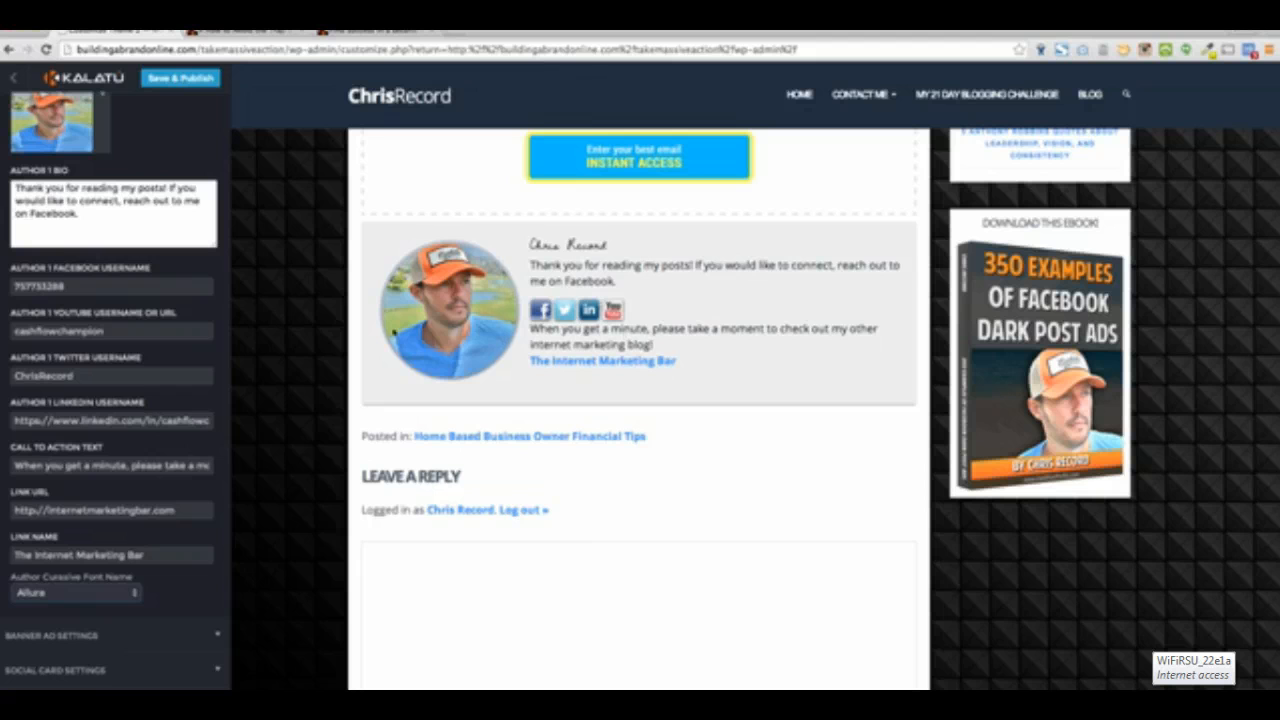
Switch from the author box settings to the social pop settings and view the share buttons below and above the previewed post.
scroll(210, 168, "up", 5)
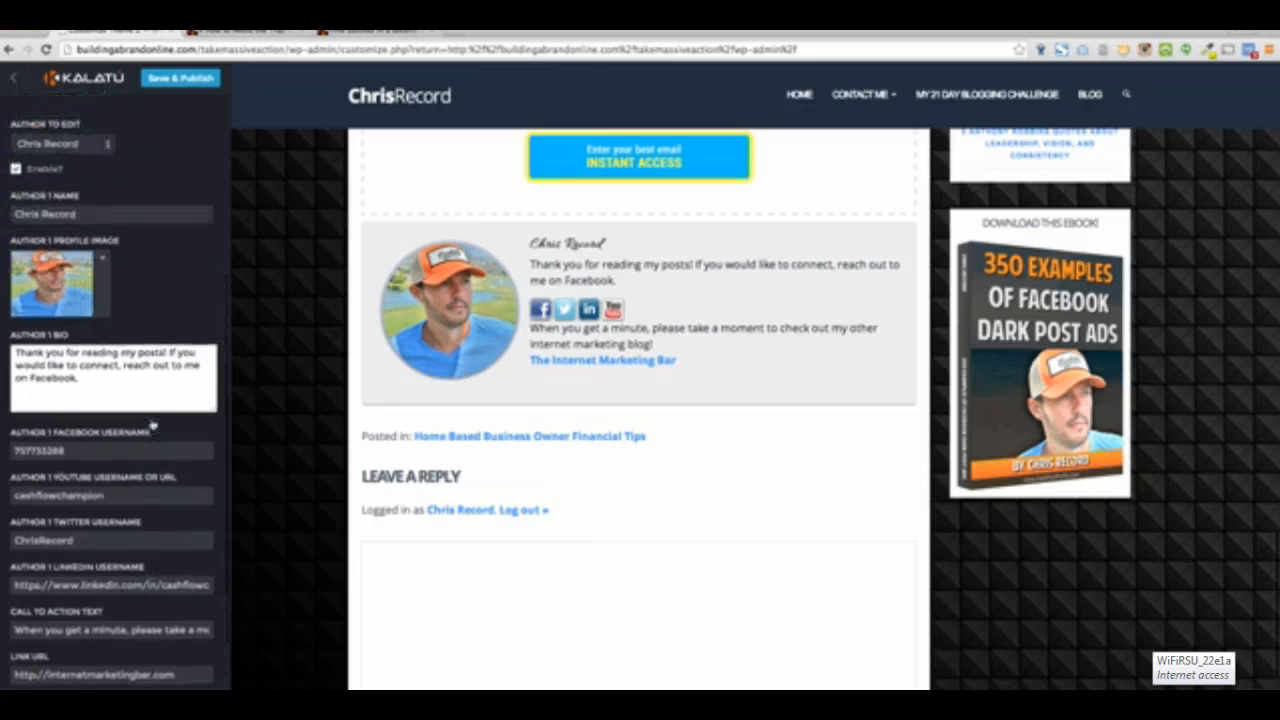
left_click(210, 168)
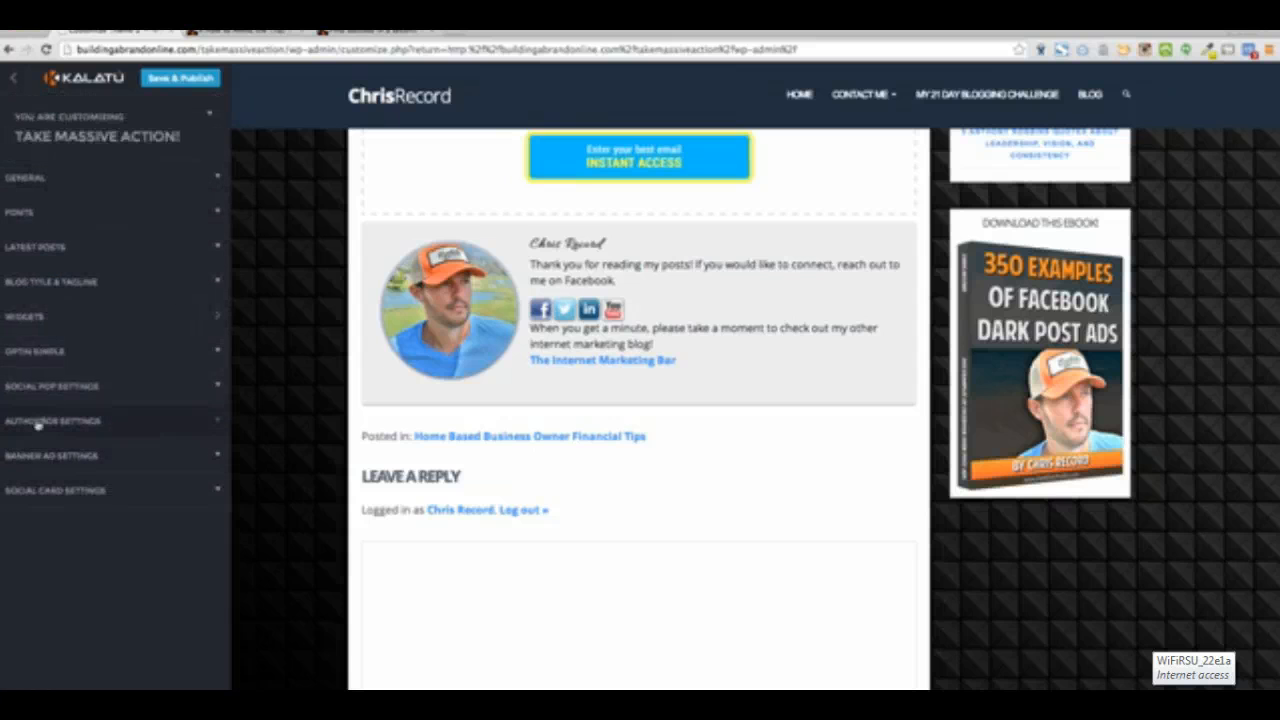
left_click(218, 386)
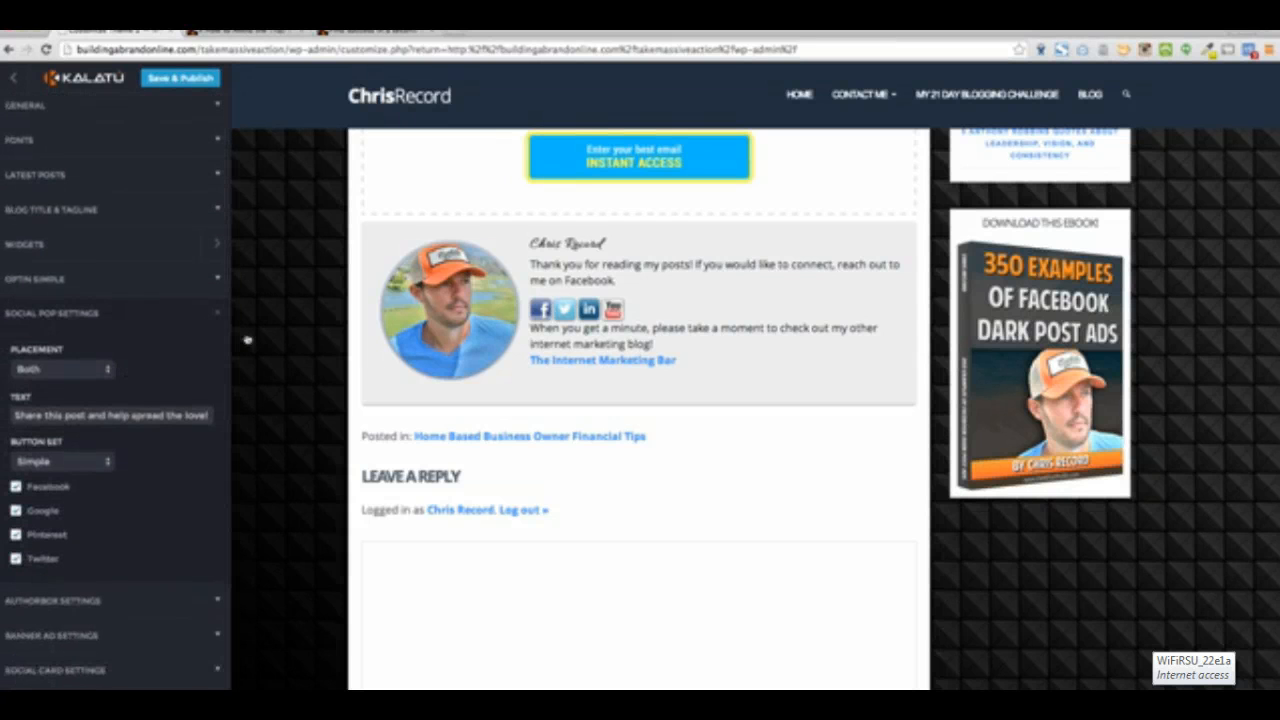
scroll(585, 414, "up", 3)
scroll(585, 414, "up", 2)
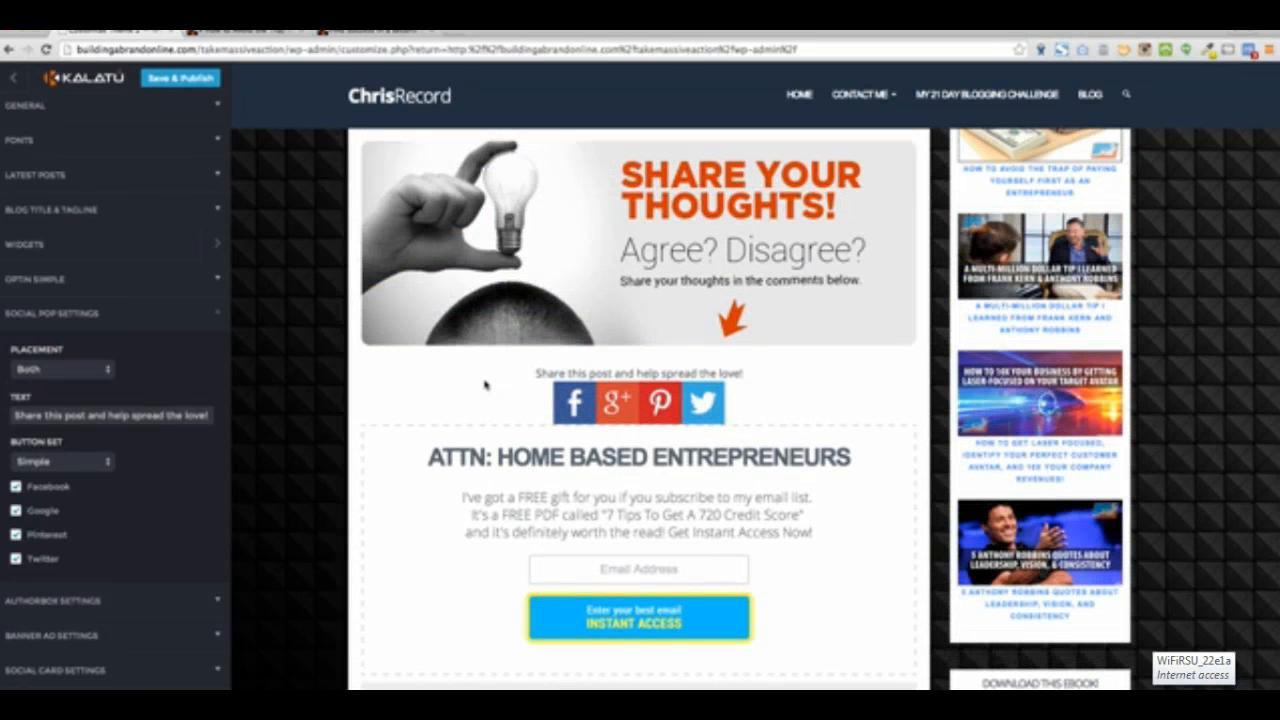
scroll(485, 385, "up", 15)
scroll(485, 385, "down", 5)
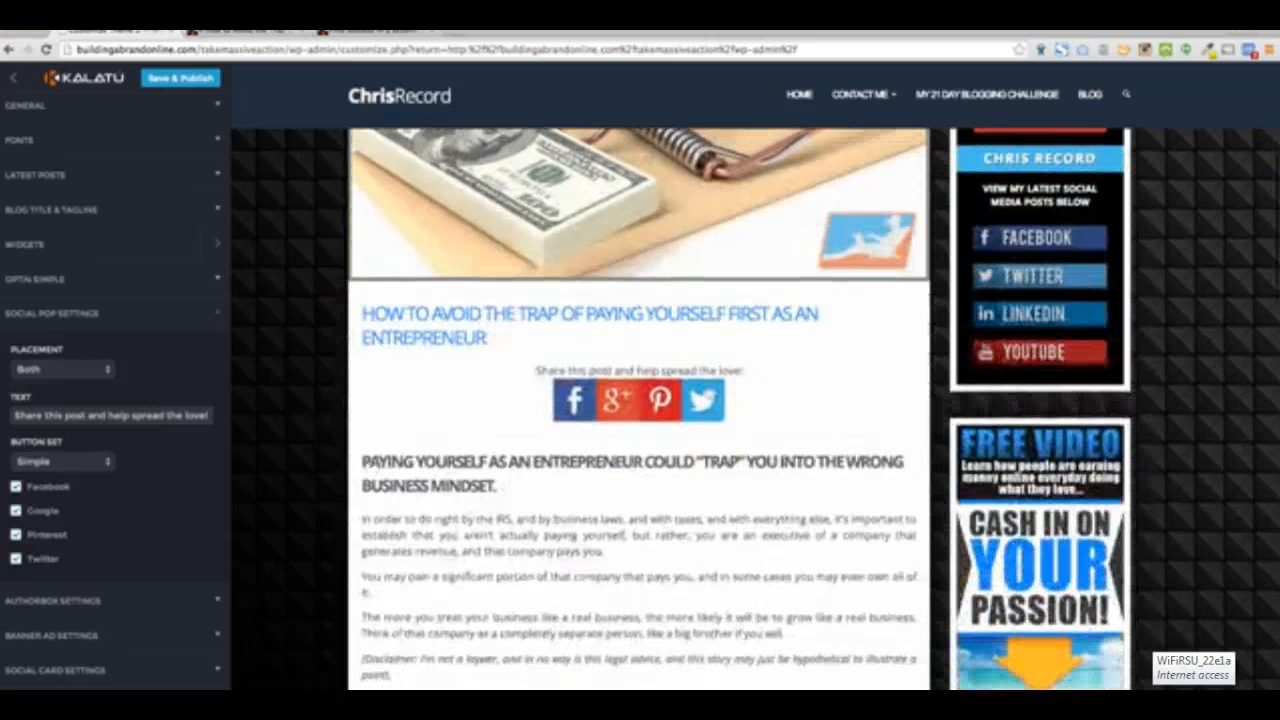
Review the social pop placement options and compare the share text field with the text above the post's share buttons.
left_click(70, 372)
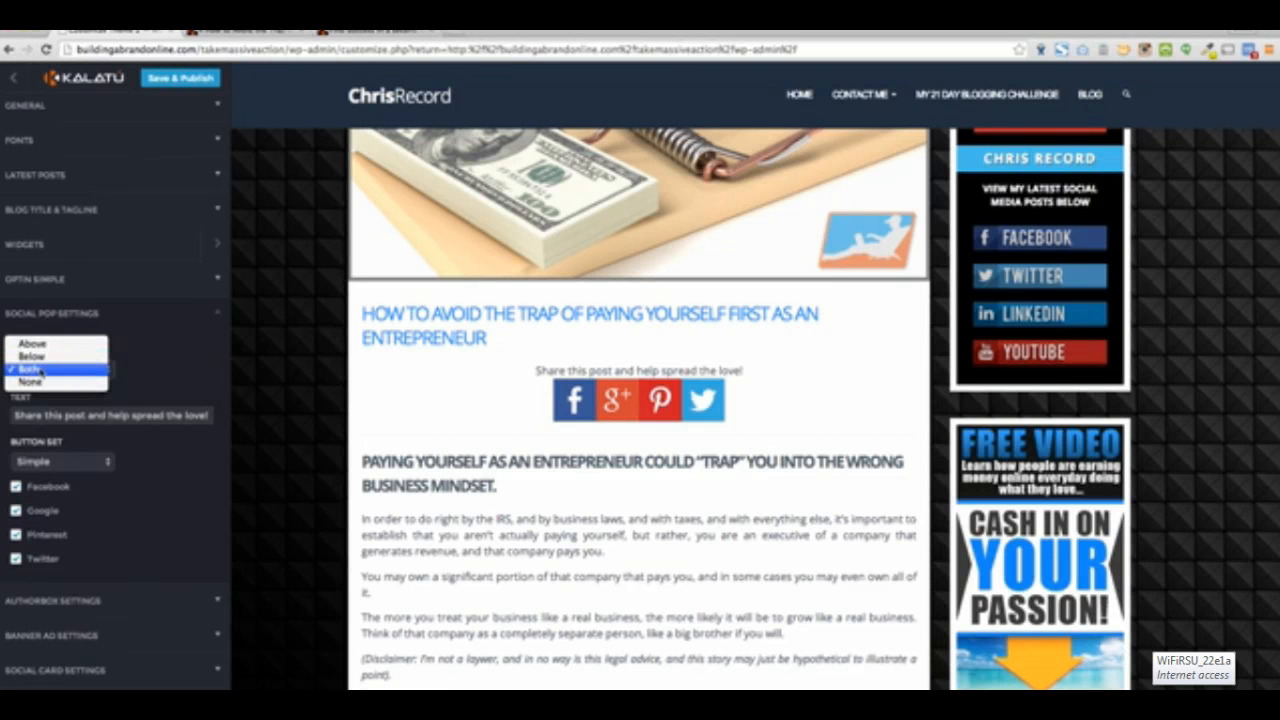
left_click(204, 369)
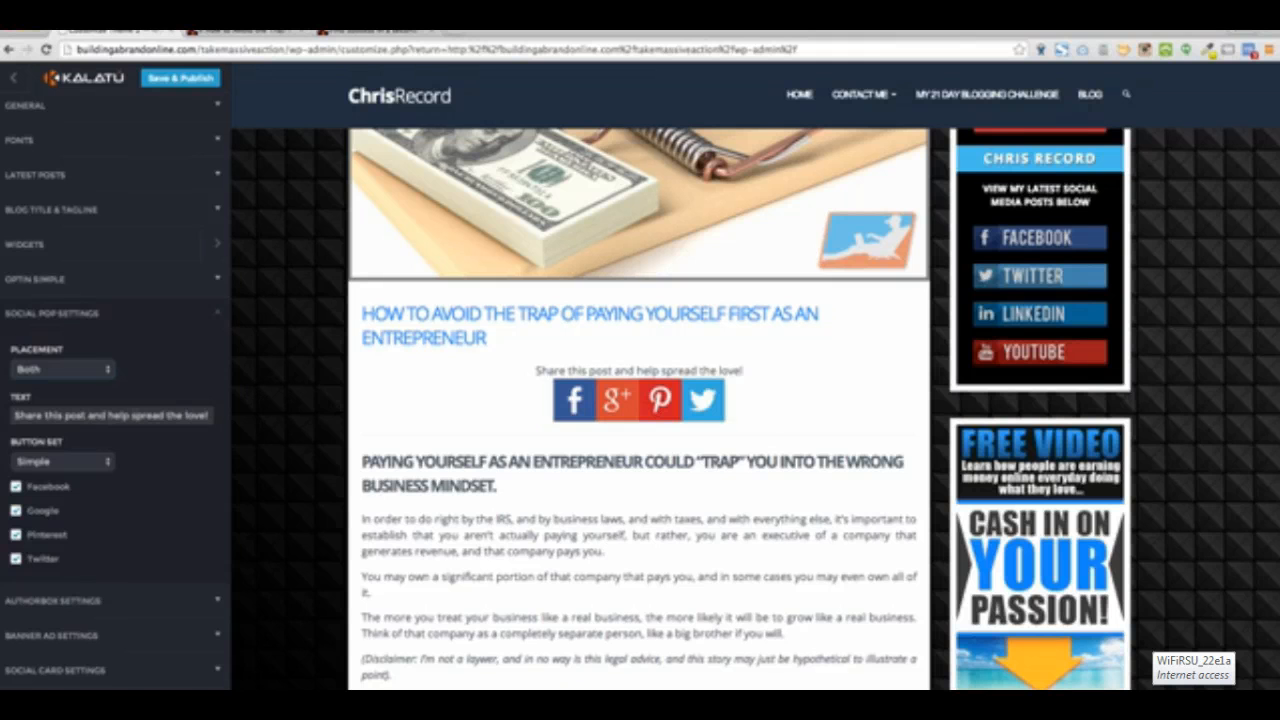
triple_click(86, 414)
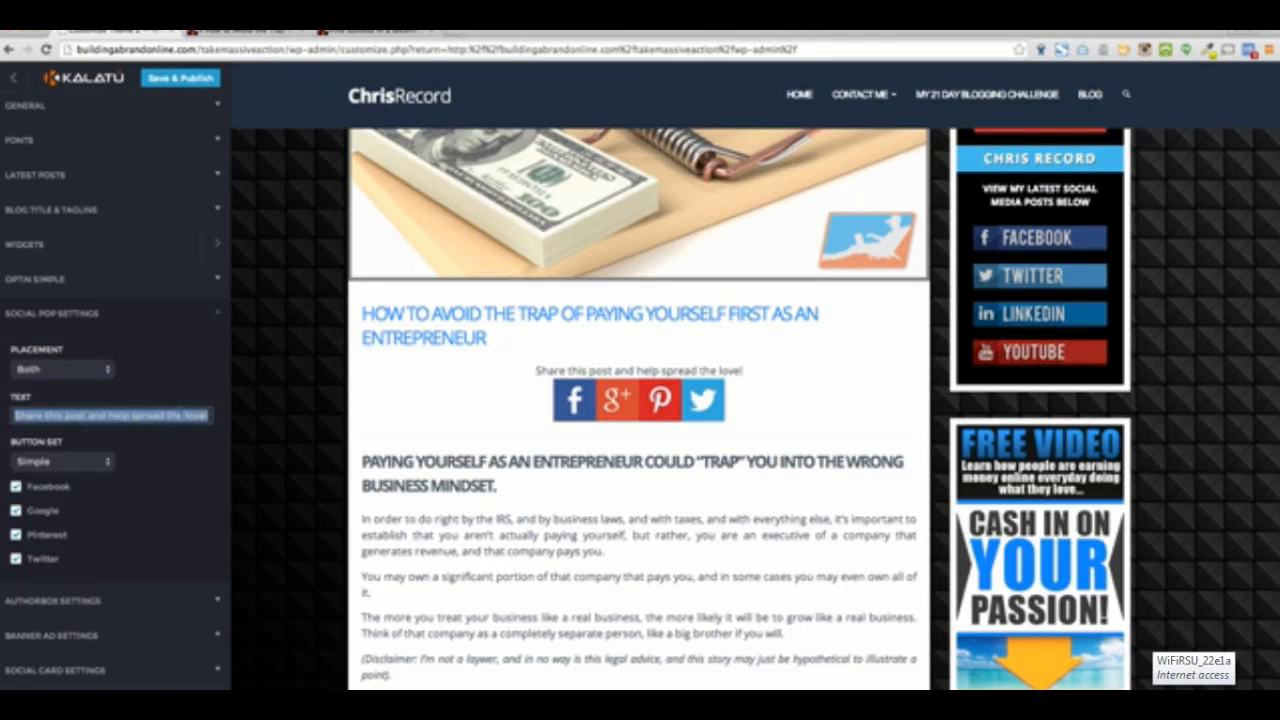
left_click_drag(536, 370, 775, 370)
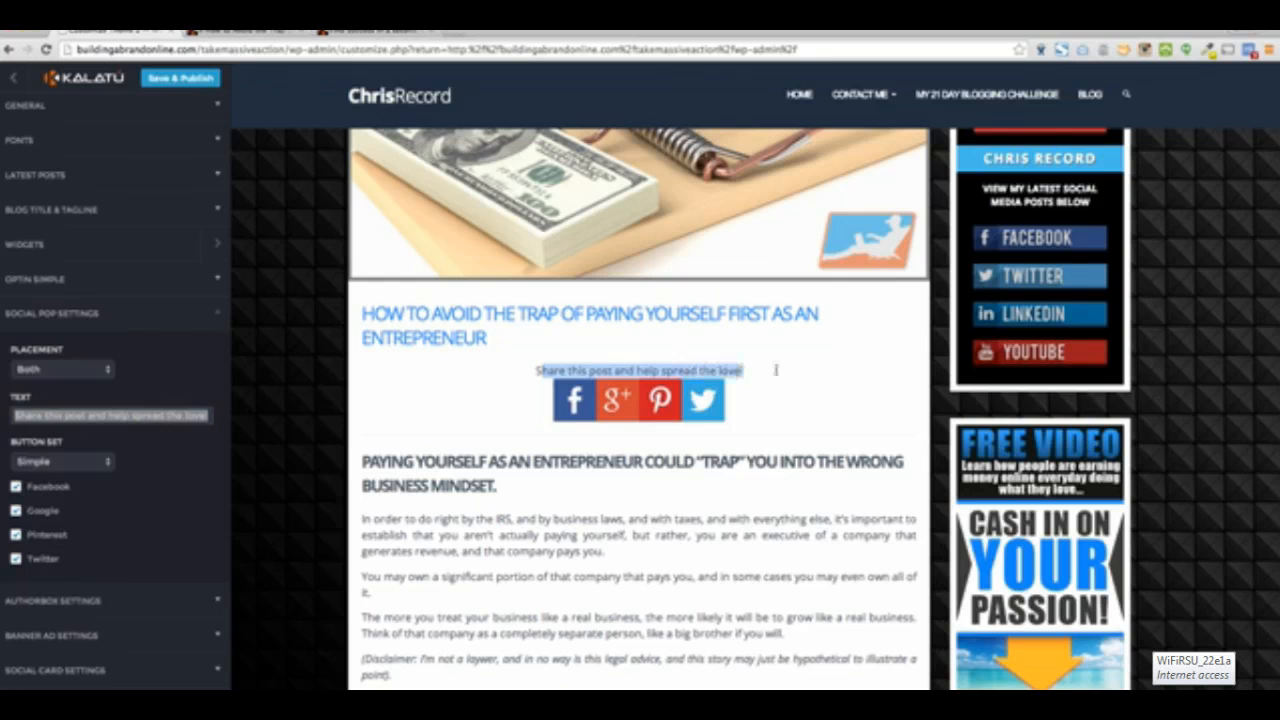
left_click(161, 414)
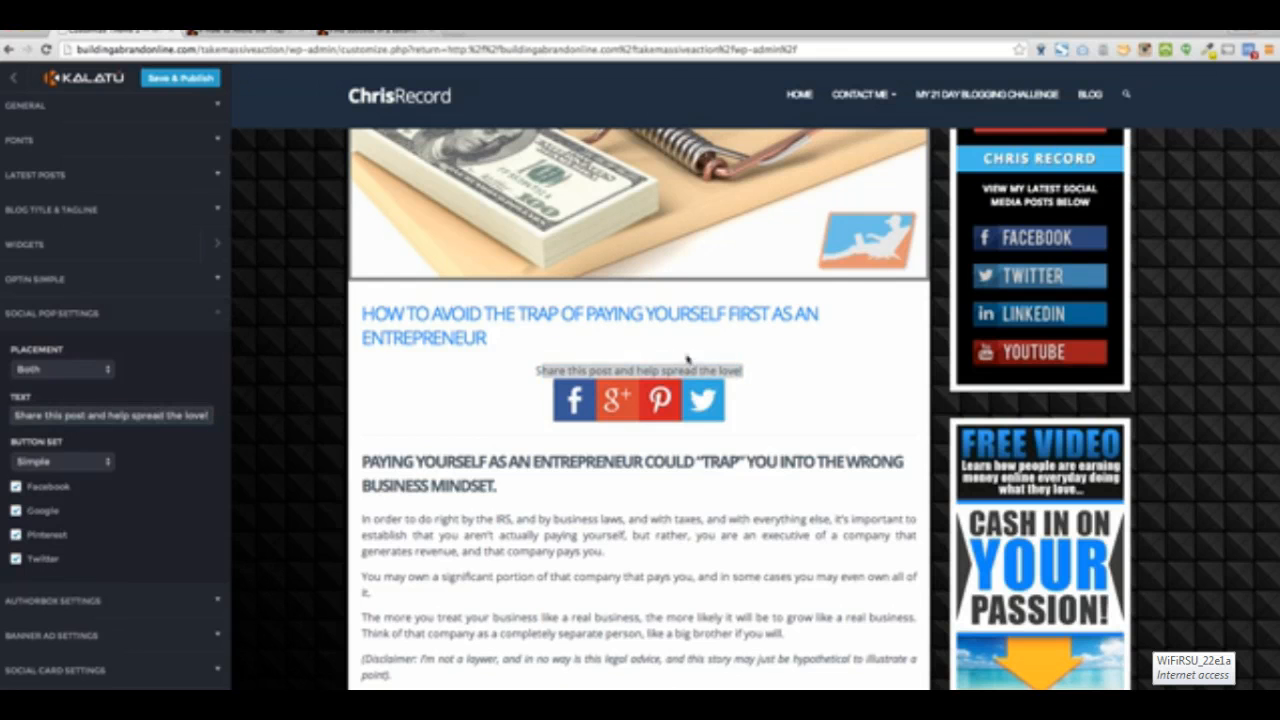
Try the Somacro button set for the social pop share buttons and return it to Simple.
left_click(48, 461)
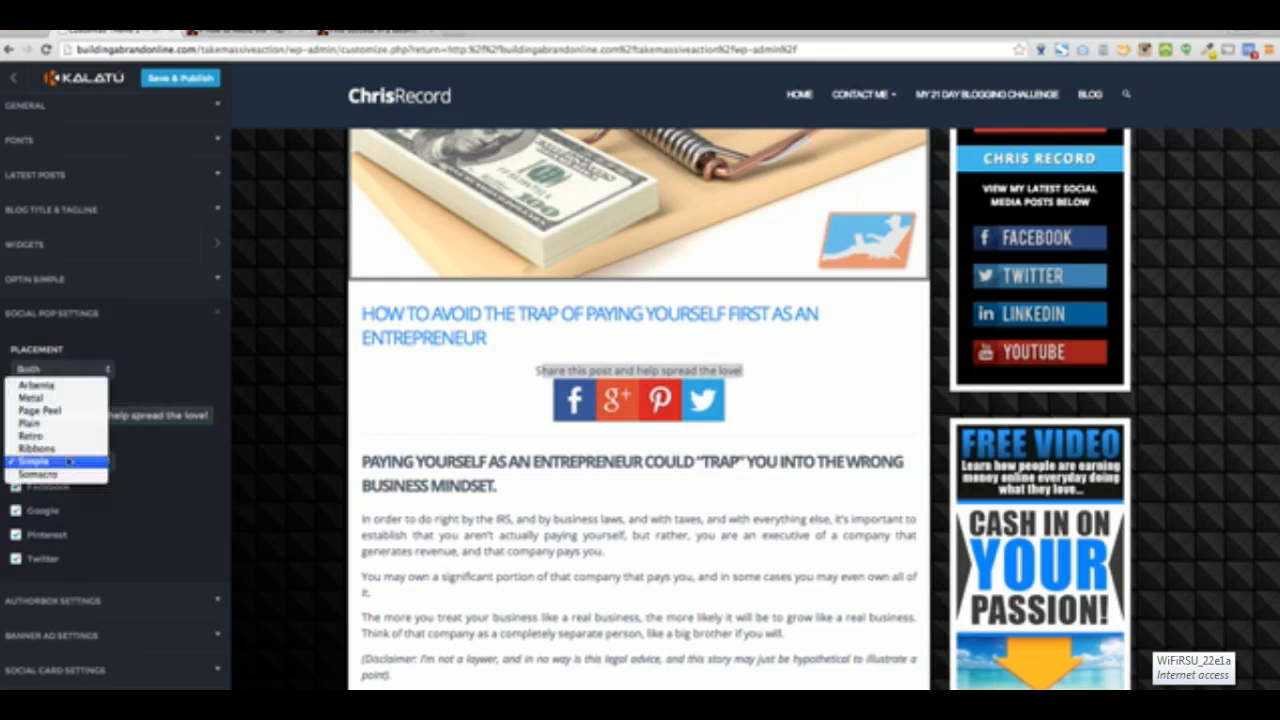
left_click(62, 478)
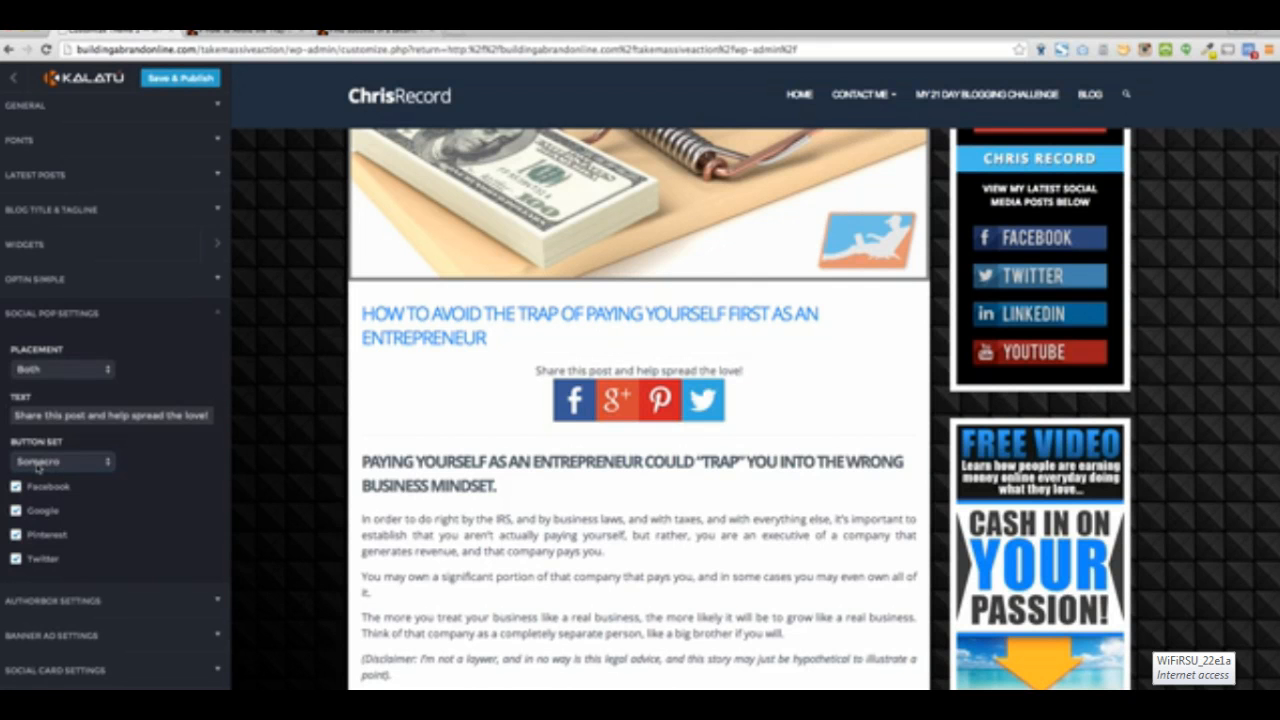
left_click(37, 464)
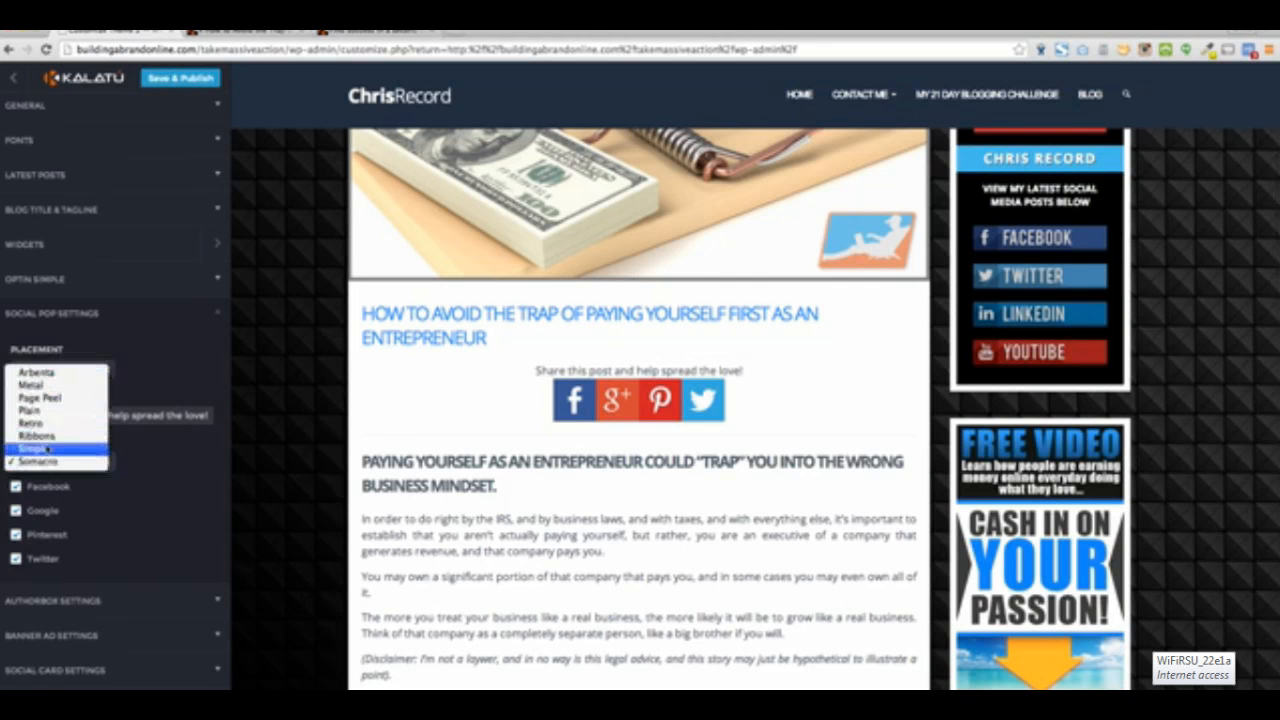
left_click(47, 450)
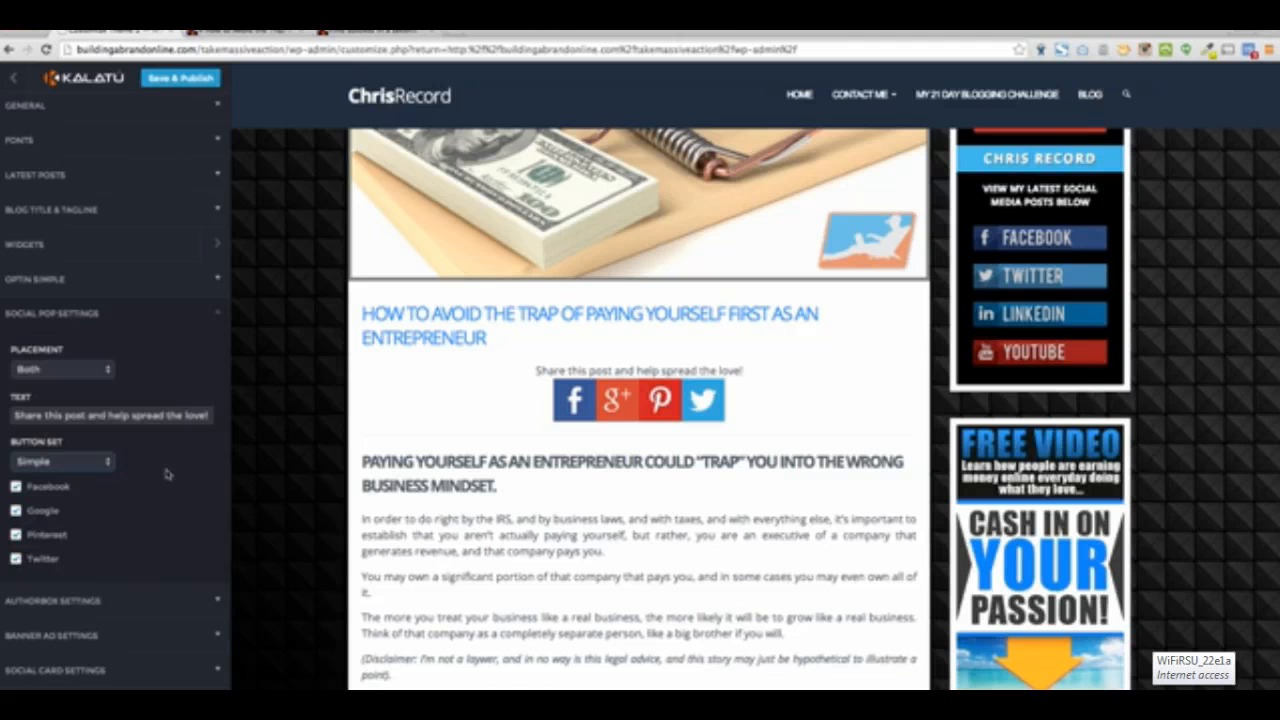
Leave the social pop settings and show the Widget Sidebar area in the widgets settings.
scroll(169, 474, "up", 1)
scroll(211, 384, "up", 1)
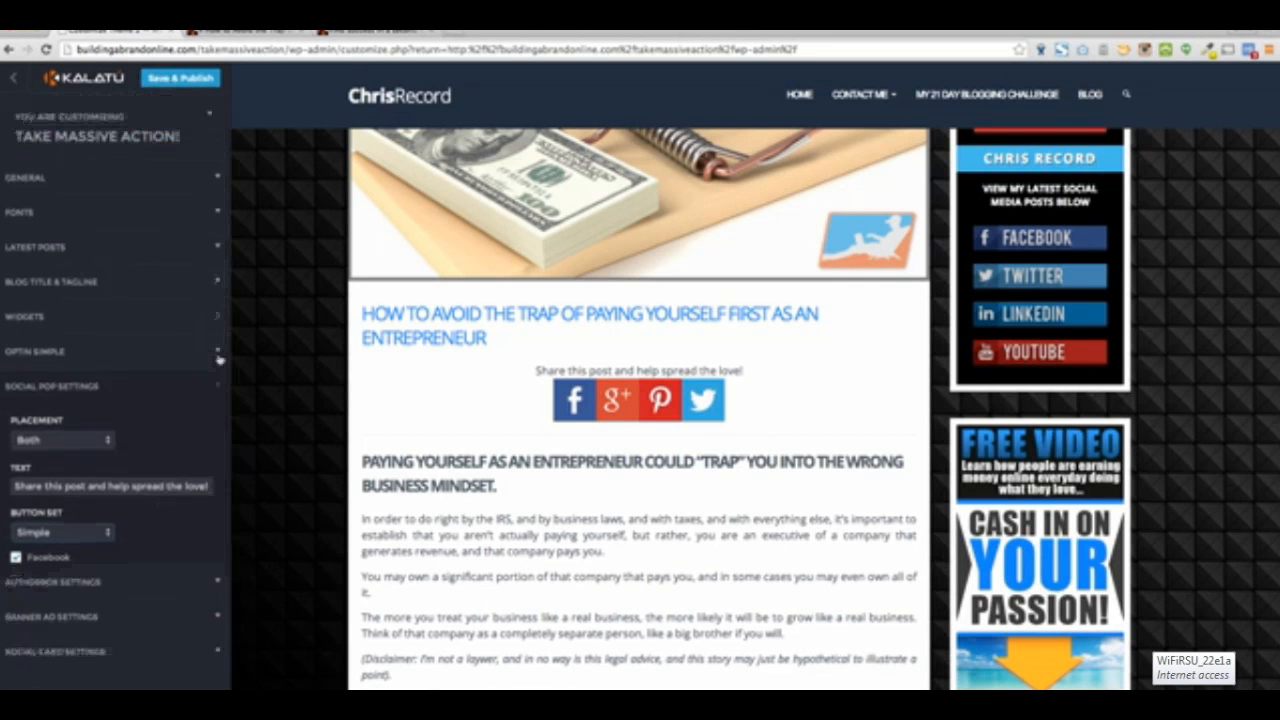
left_click(211, 384)
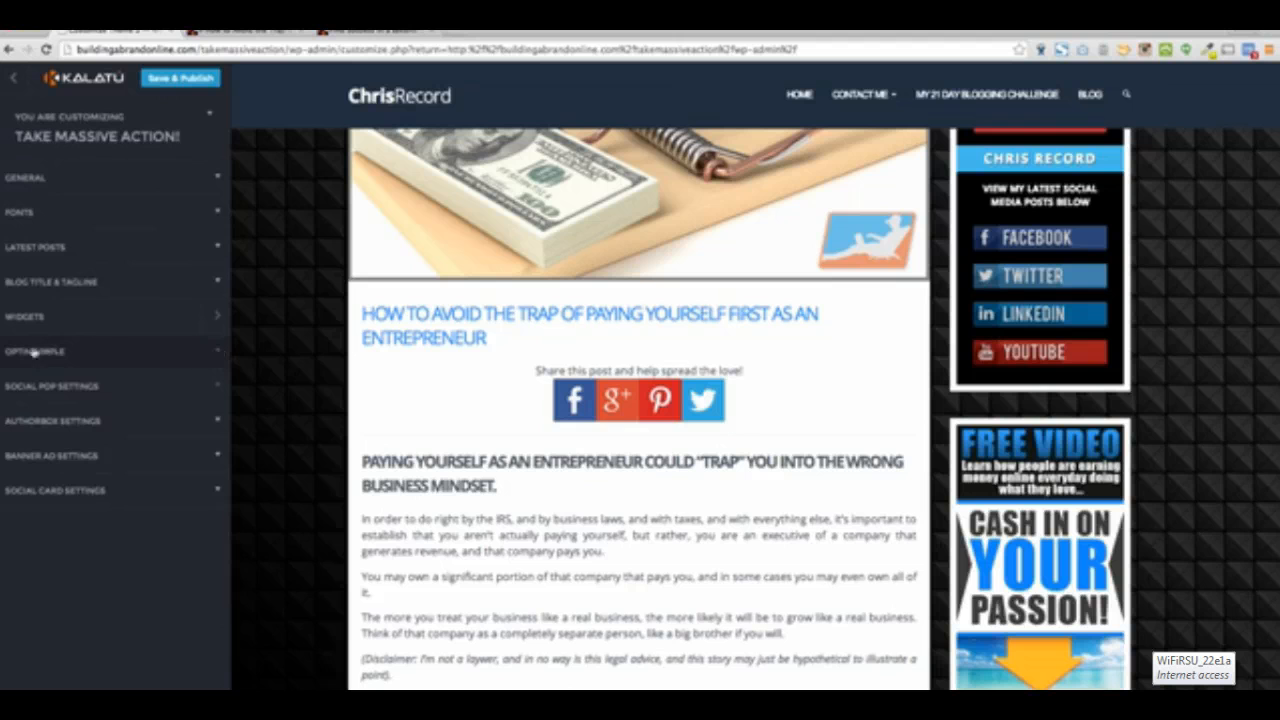
left_click(219, 317)
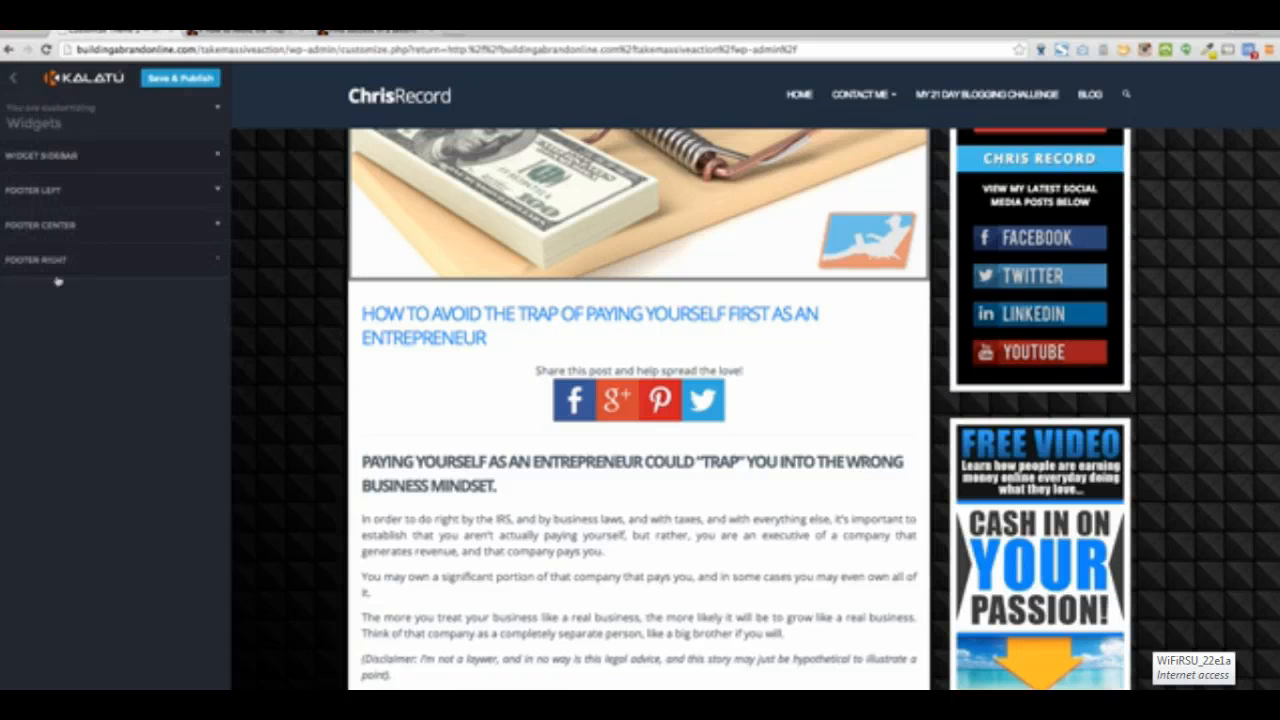
left_click(218, 157)
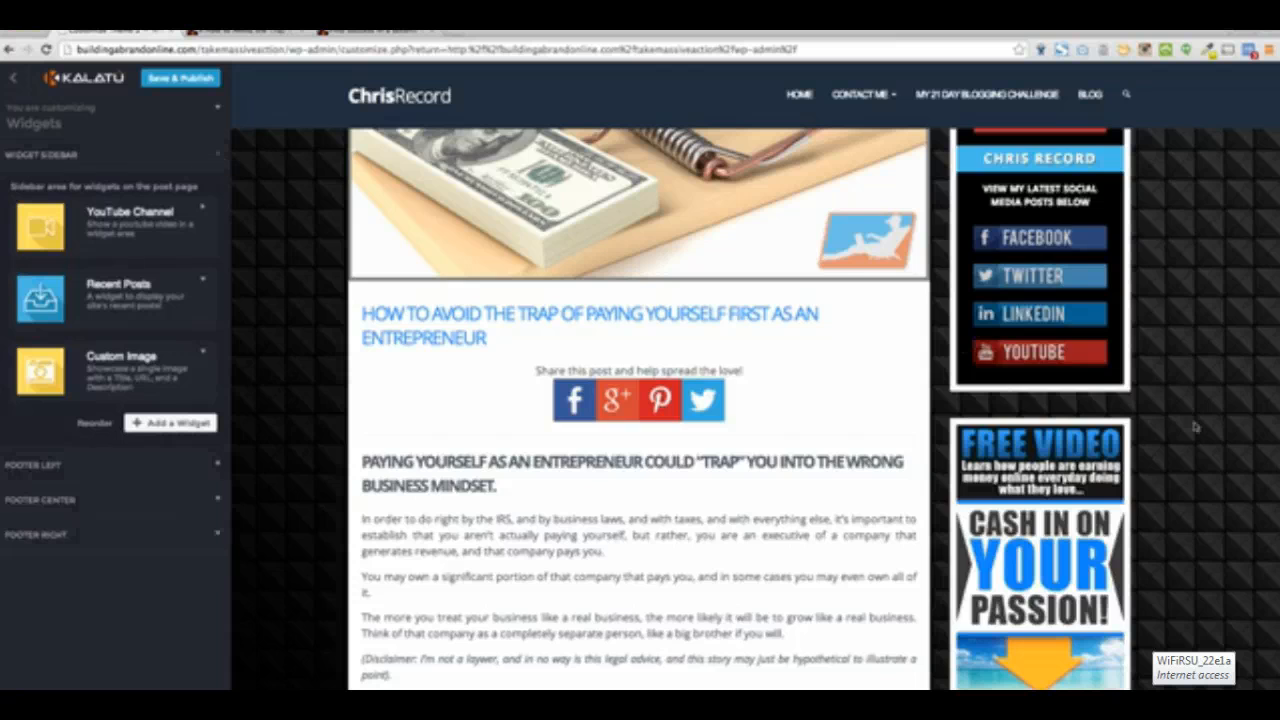
Examine the YouTube Channel, Recent Posts and Custom Image widgets in the sidebar of the previewed post.
scroll(1193, 427, "down", 10)
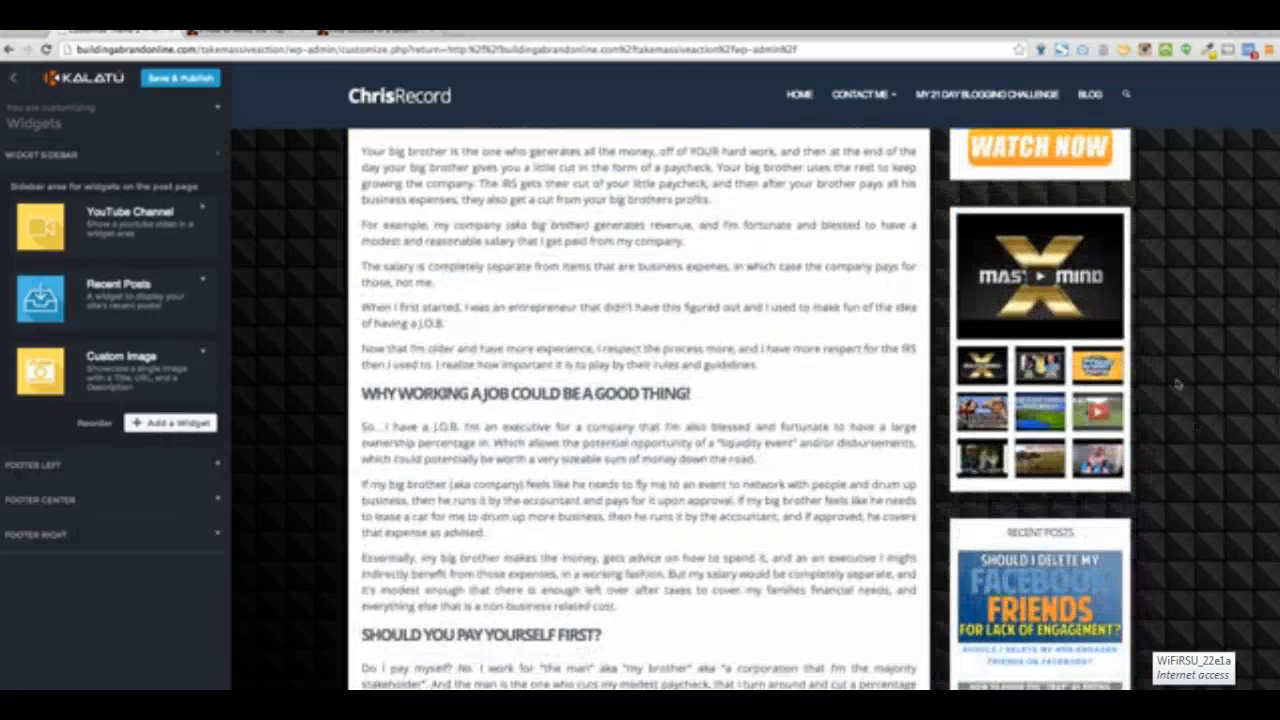
scroll(1178, 384, "down", 10)
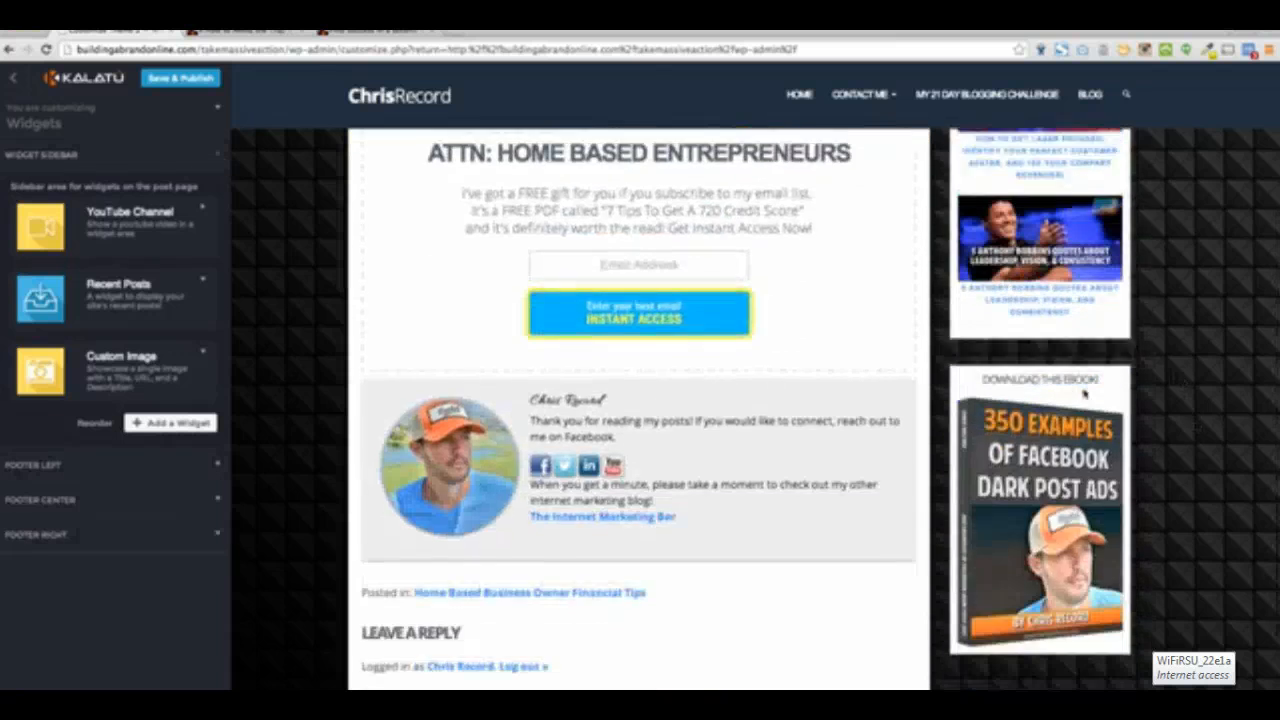
scroll(1085, 393, "down", 1)
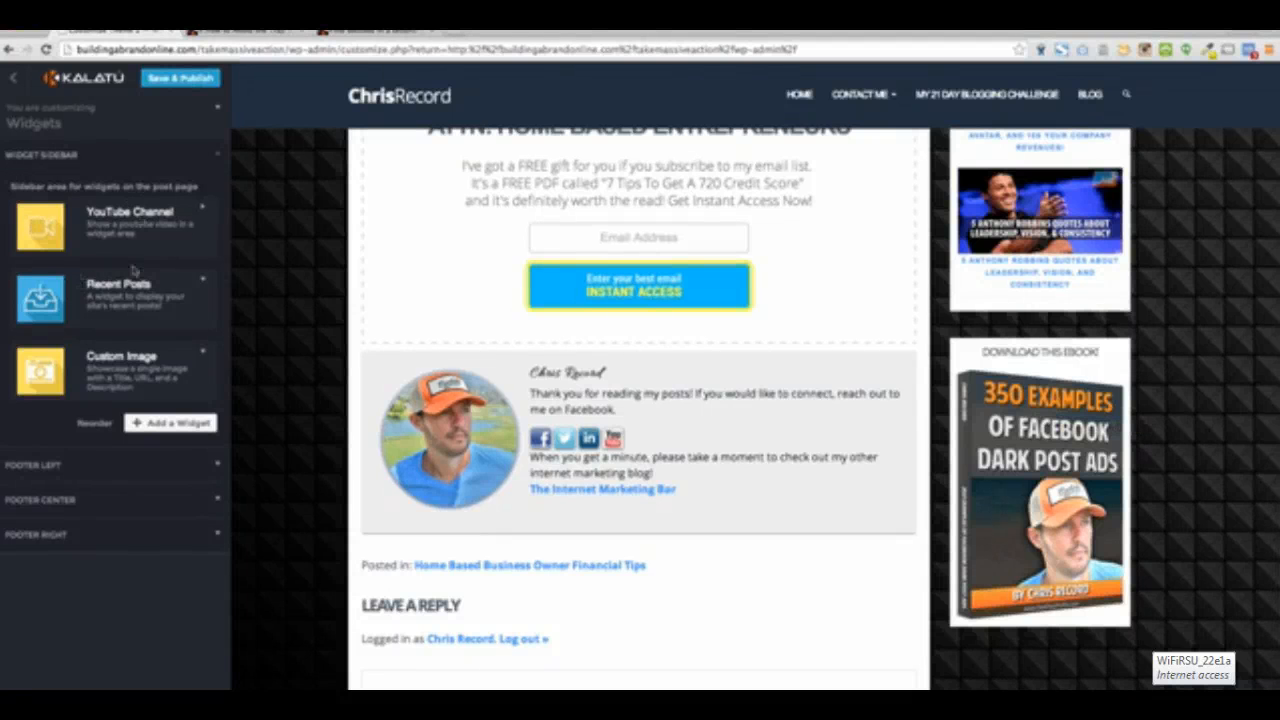
scroll(1166, 415, "up", 4)
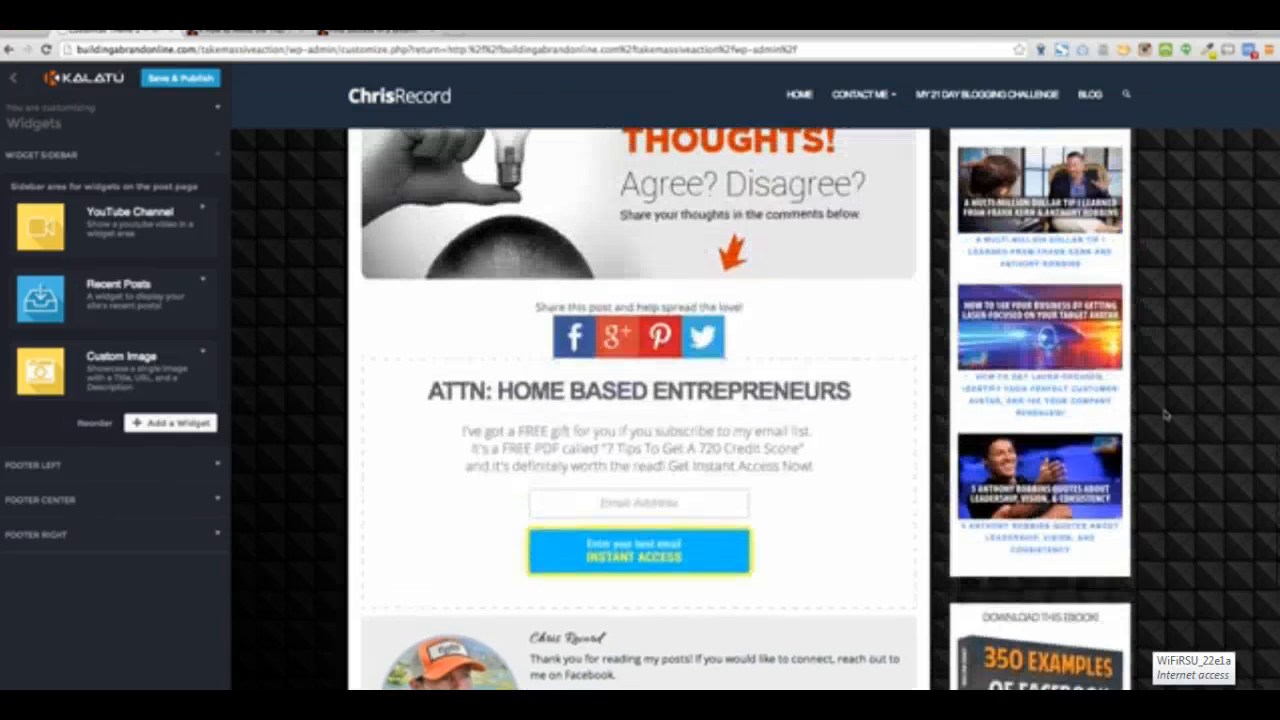
Review the Custom Image widget's image, title, caption, link and size settings against the ebook image in the post's sidebar.
scroll(1166, 415, "down", 3)
scroll(1166, 415, "down", 2)
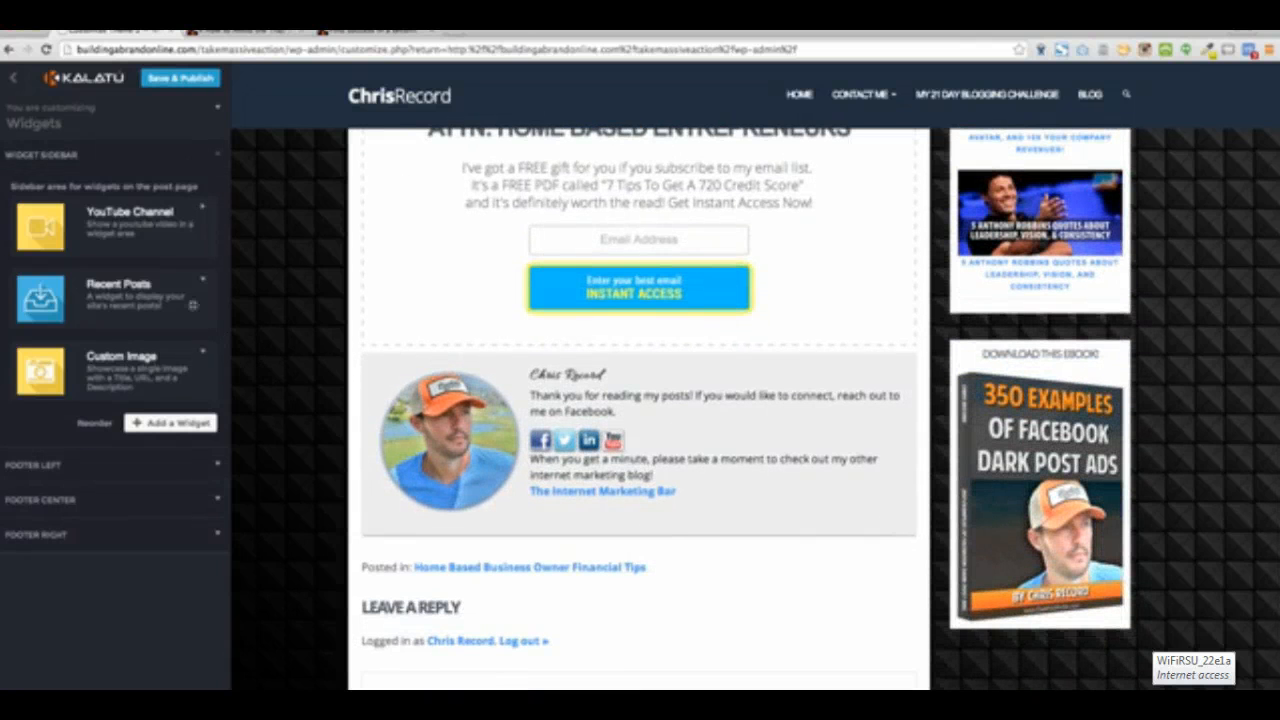
left_click(204, 353)
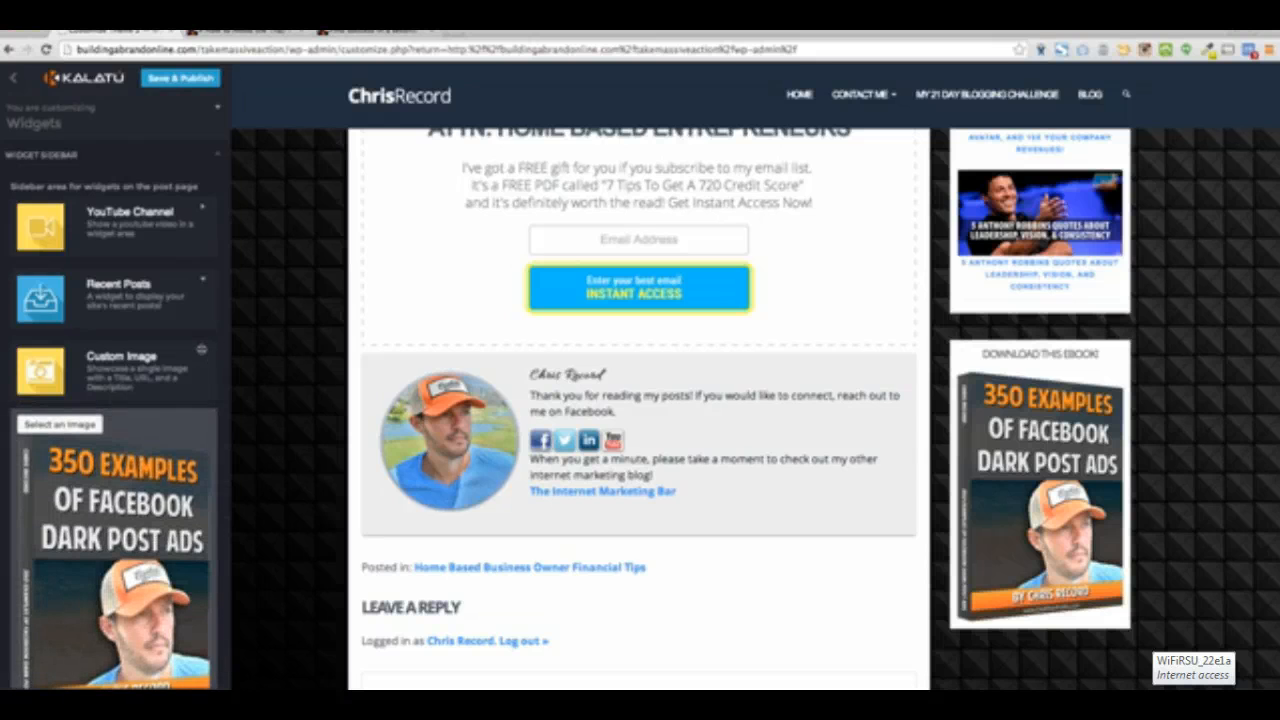
scroll(100, 425, "down", 3)
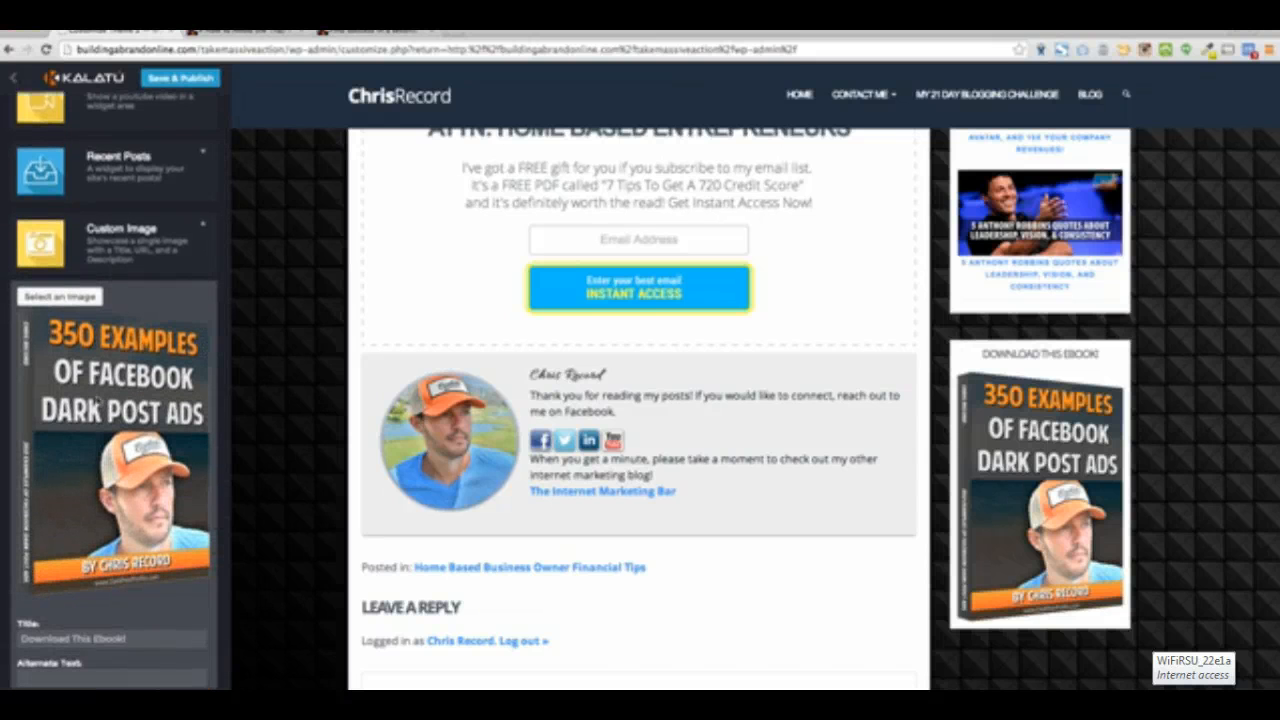
scroll(108, 397, "down", 7)
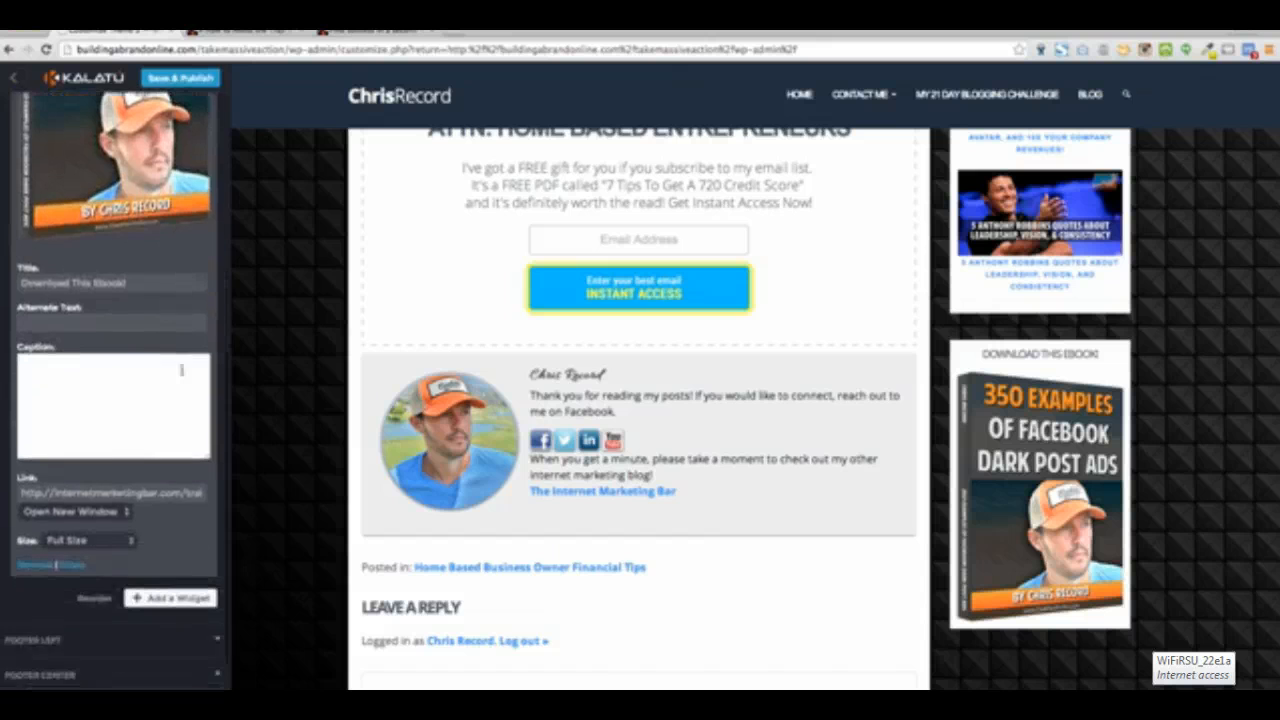
scroll(105, 359, "down", 2)
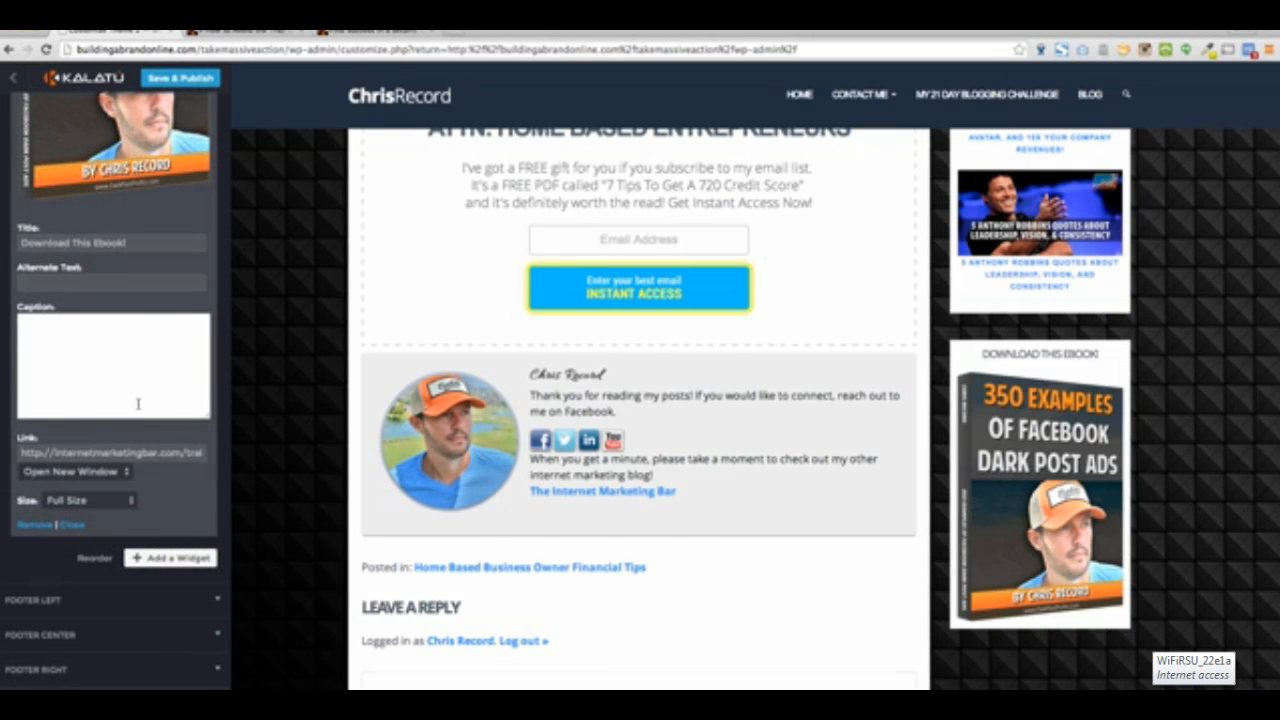
scroll(138, 404, "up", 9)
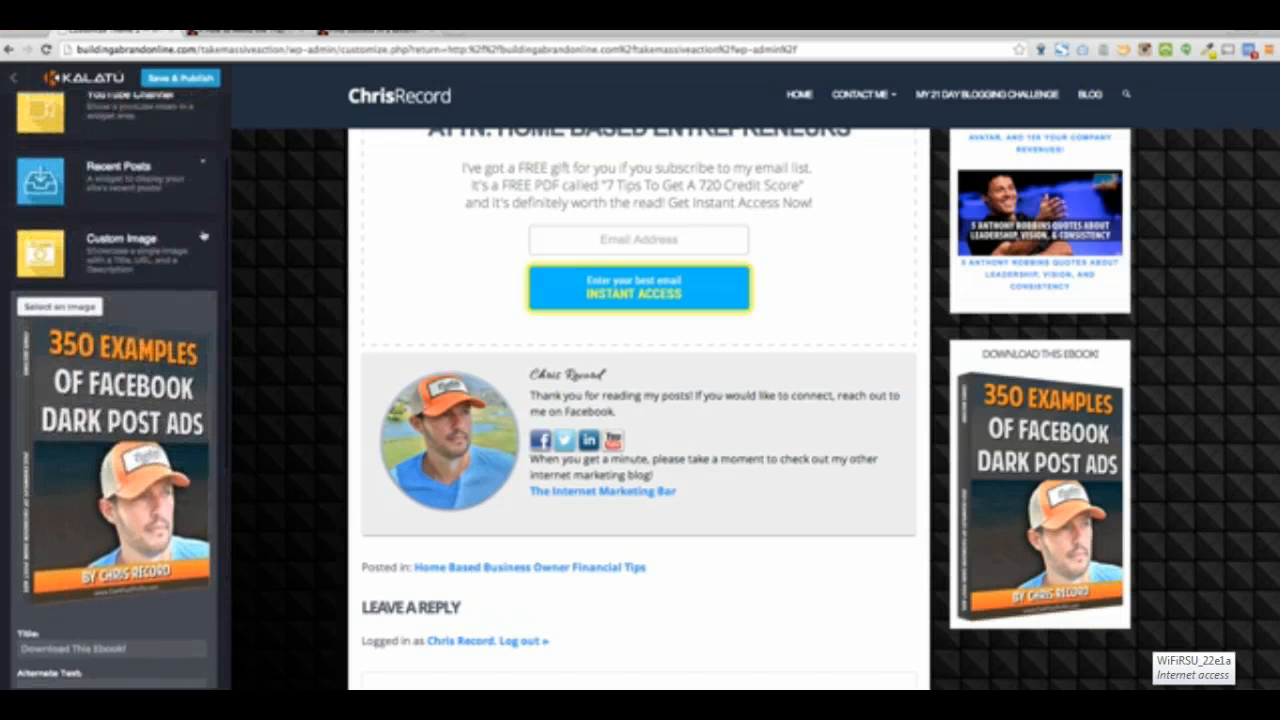
left_click(203, 237)
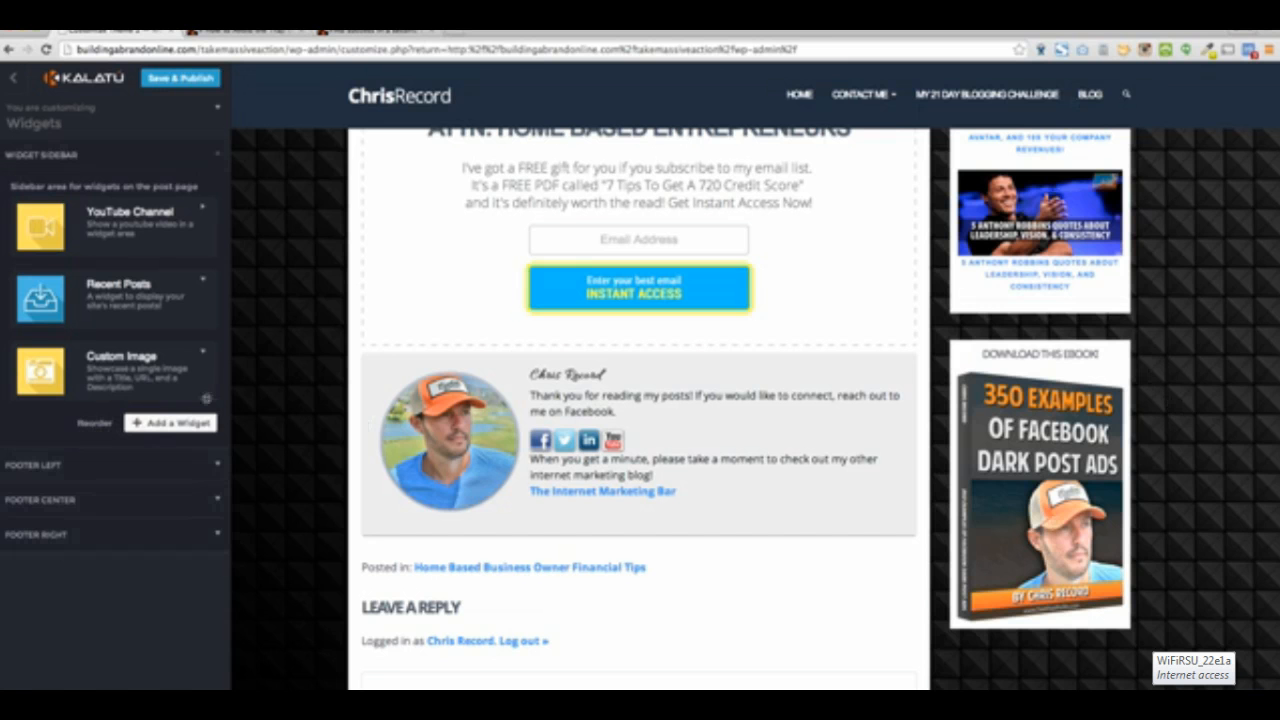
Browse the widgets available for the Widget Sidebar area without adding one, and collapse that area.
left_click(170, 424)
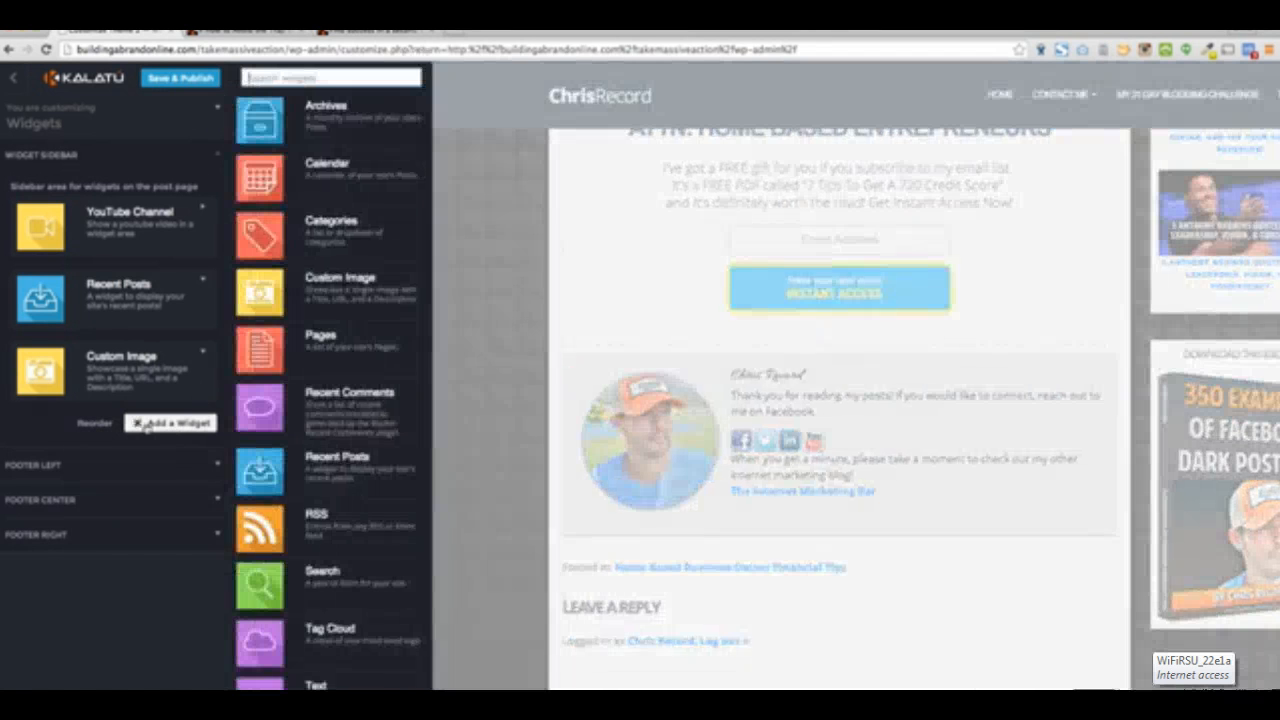
scroll(349, 294, "down", 2)
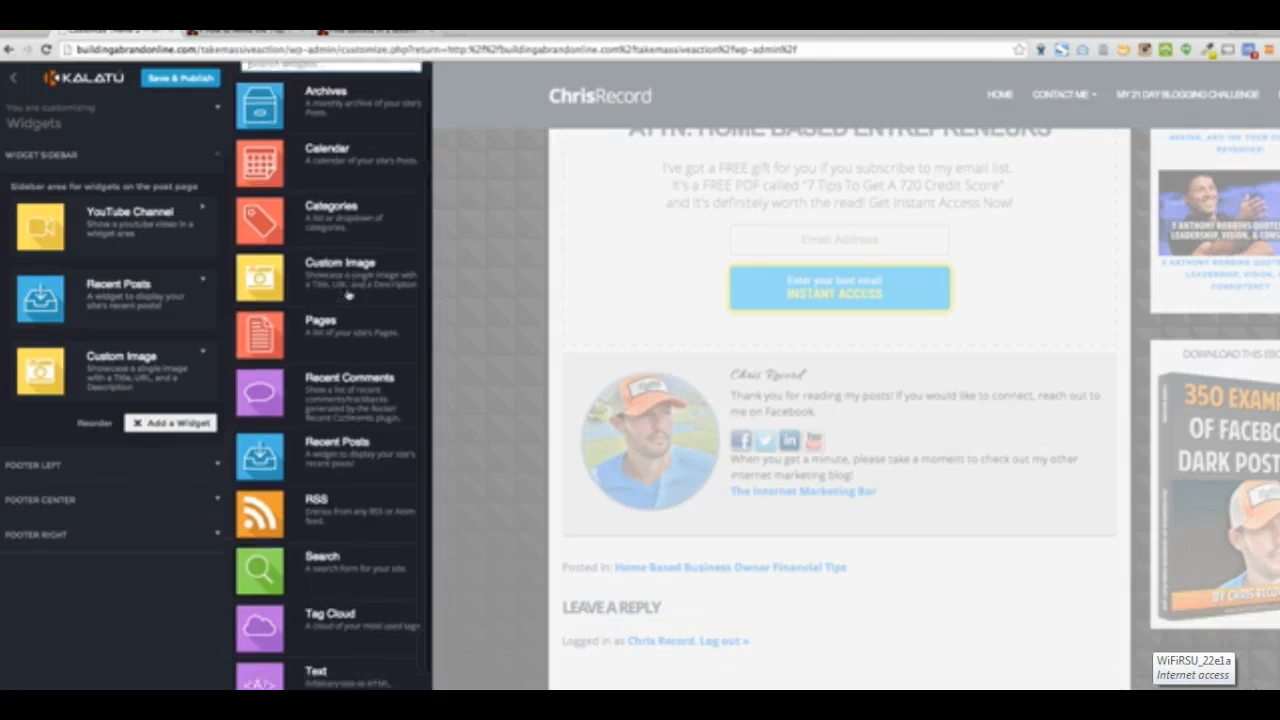
scroll(349, 294, "up", 2)
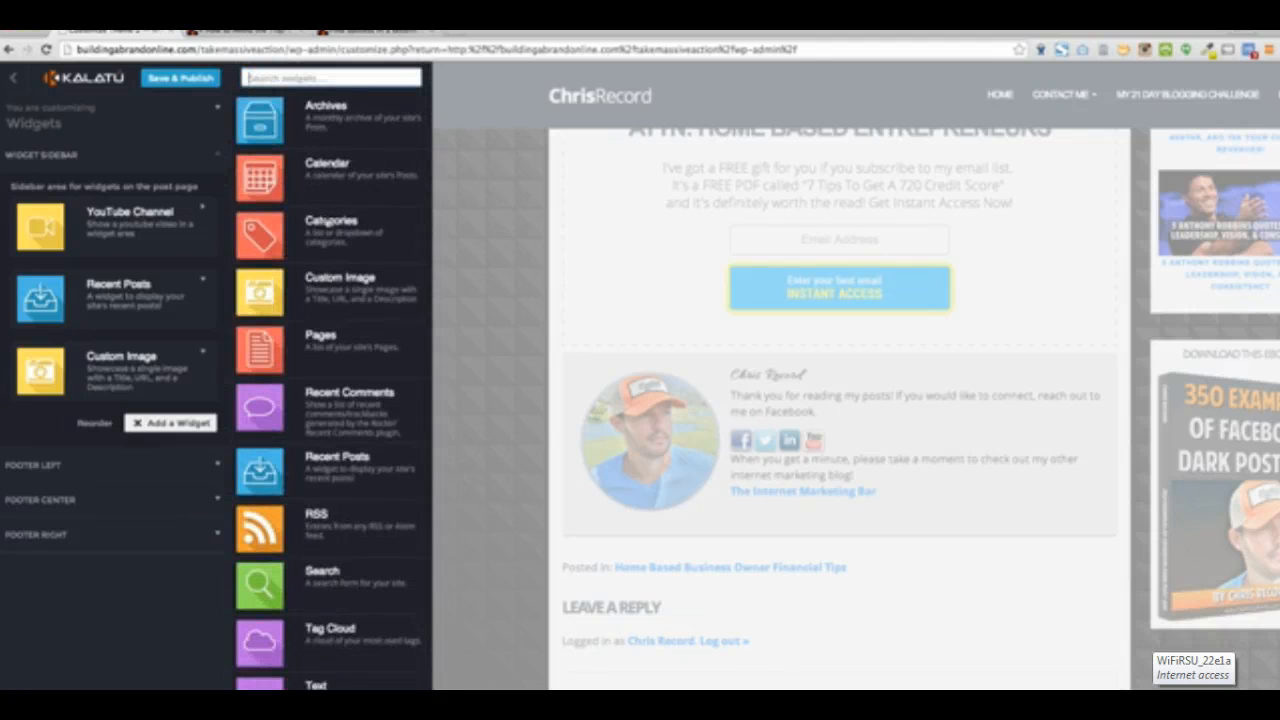
scroll(358, 266, "down", 1)
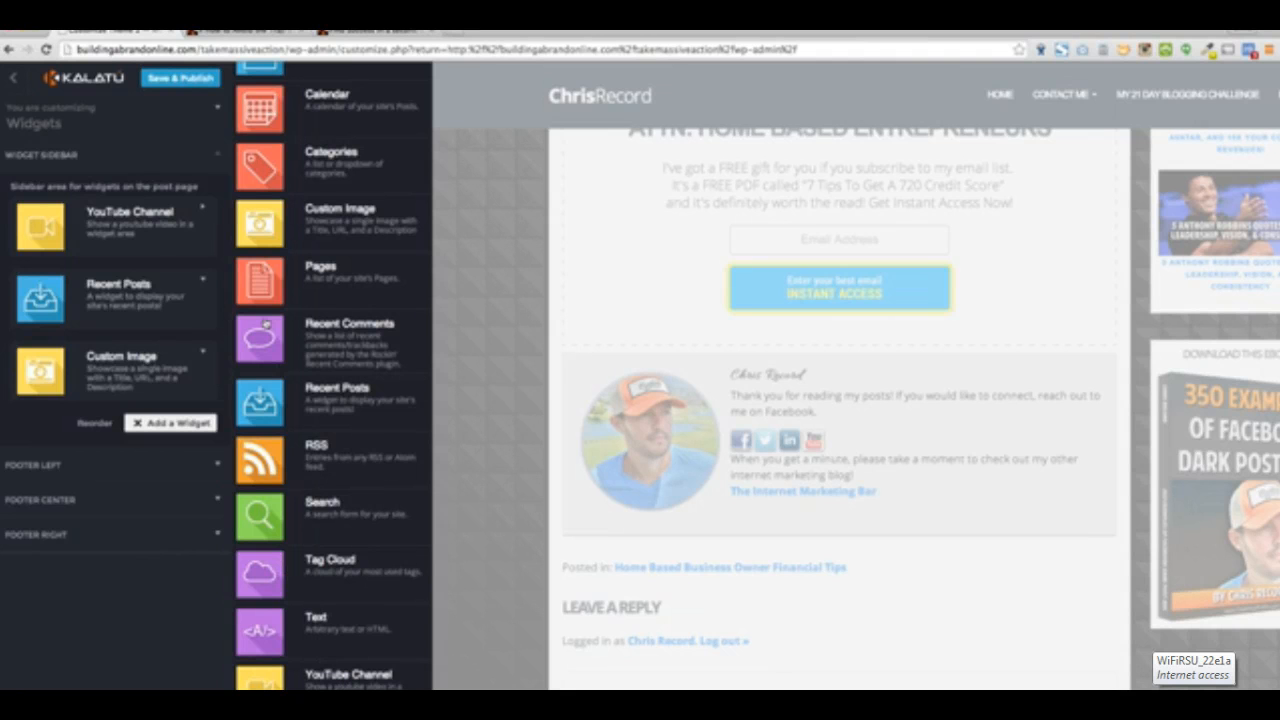
left_click(143, 425)
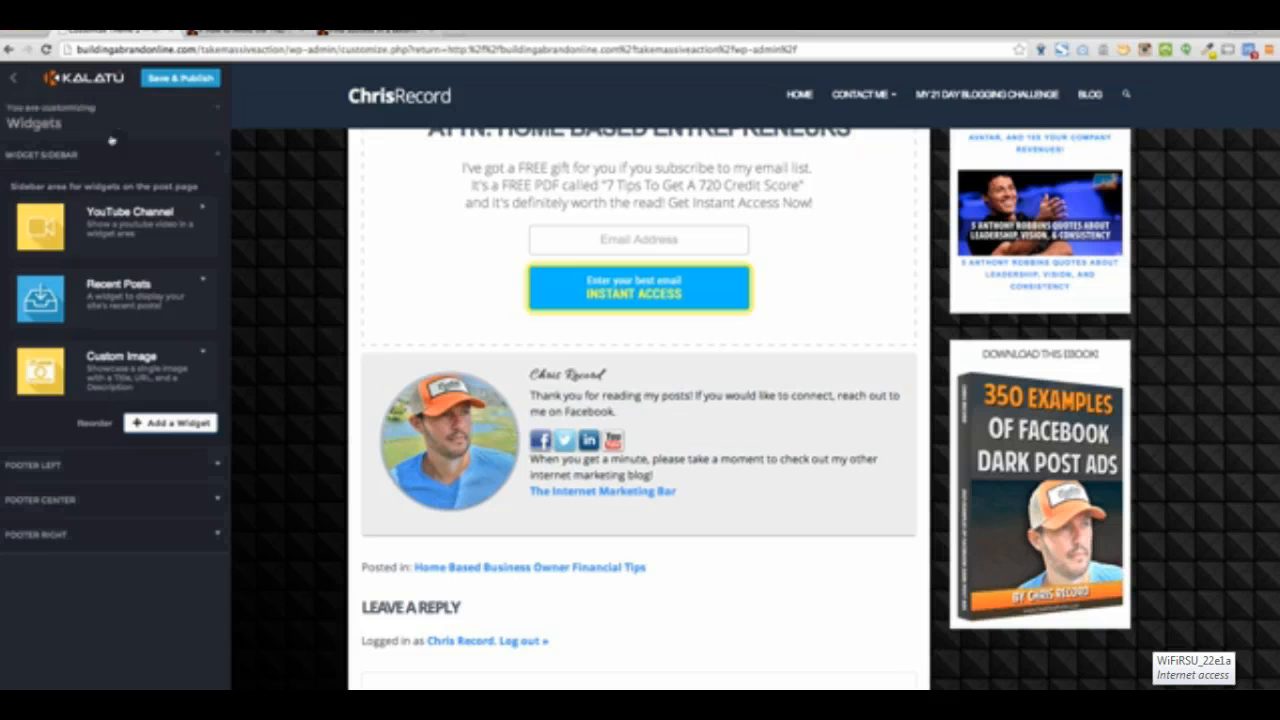
left_click(218, 152)
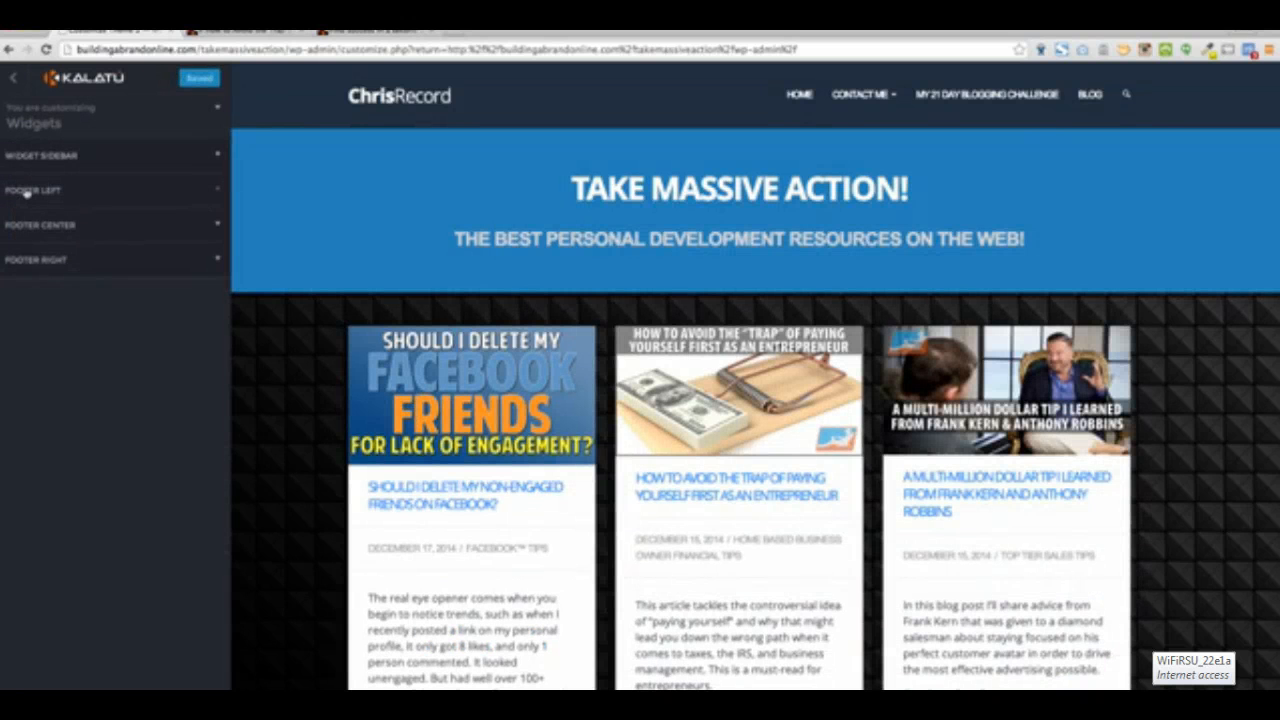
Inspect the homepage footer and the widgets available for the Footer Left area without adding any.
scroll(305, 335, "down", 10)
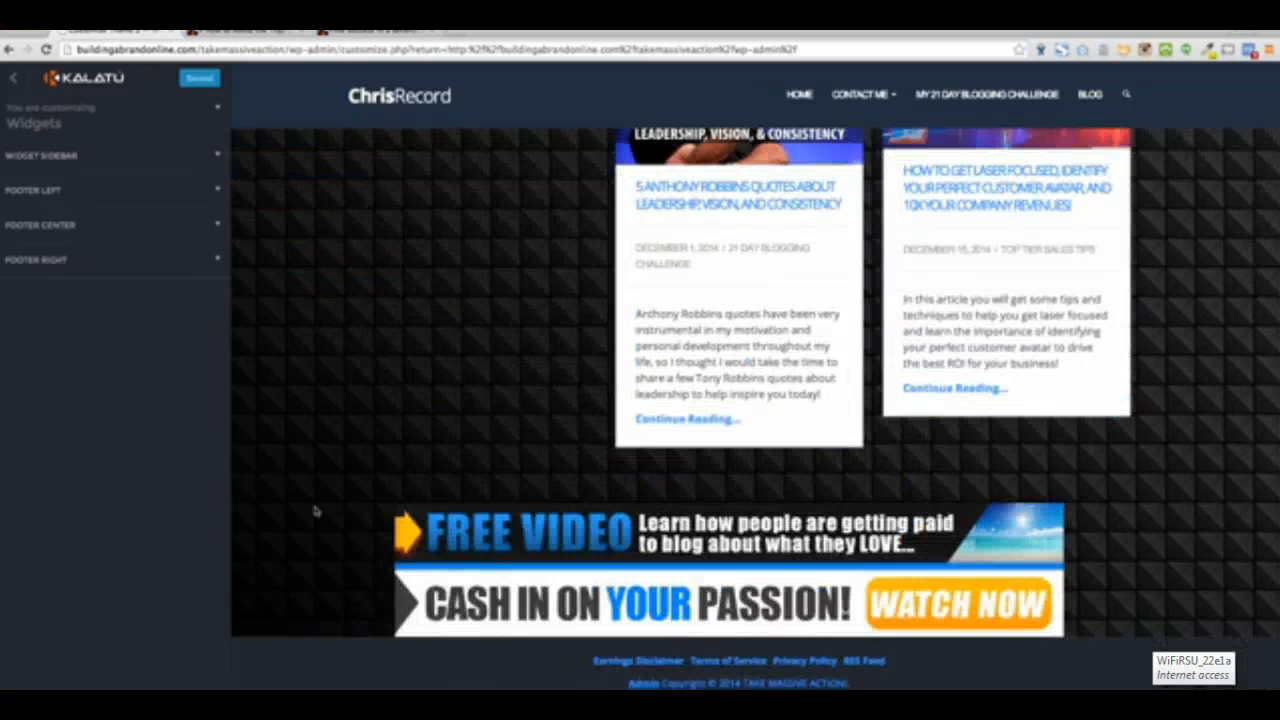
left_click(218, 192)
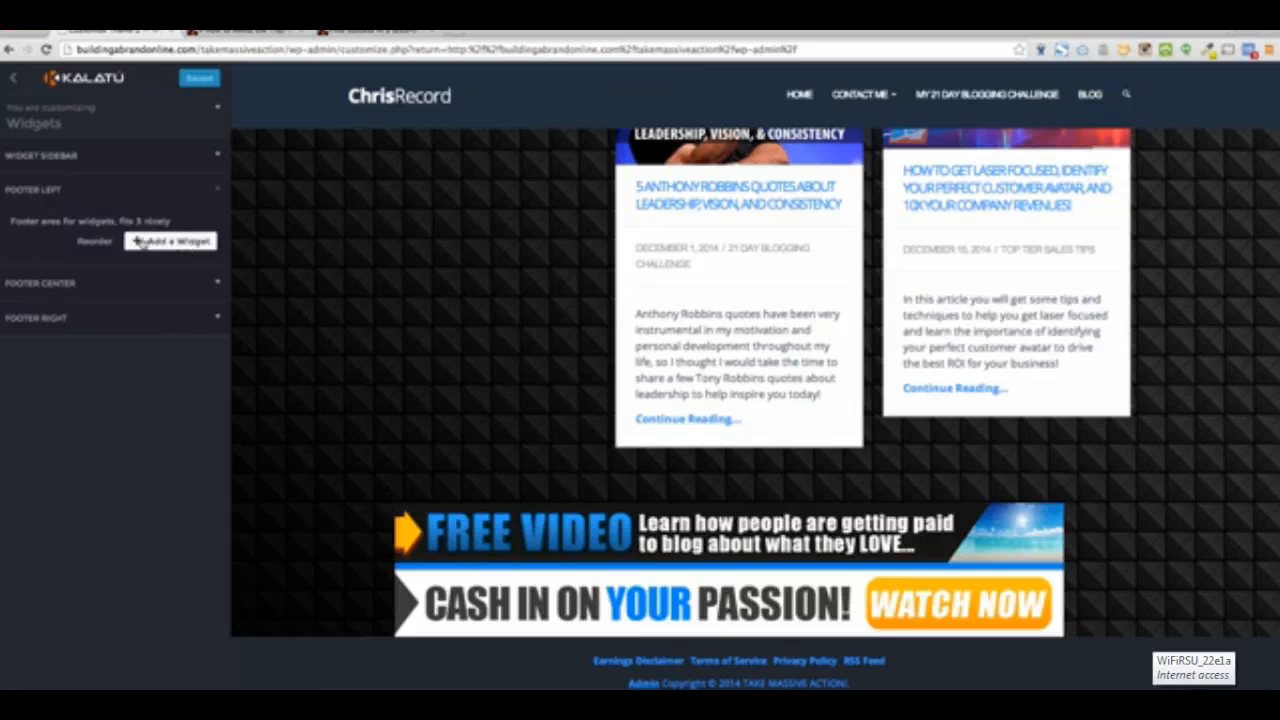
left_click(145, 241)
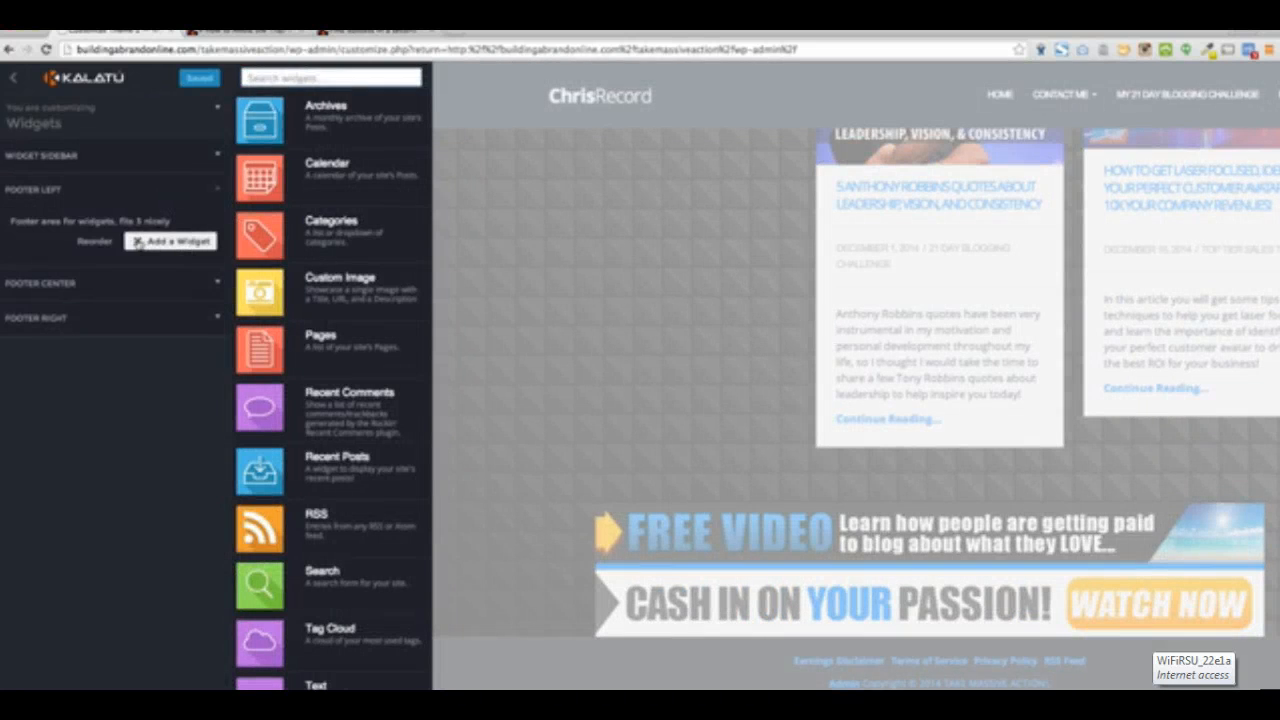
left_click(140, 242)
left_click(218, 190)
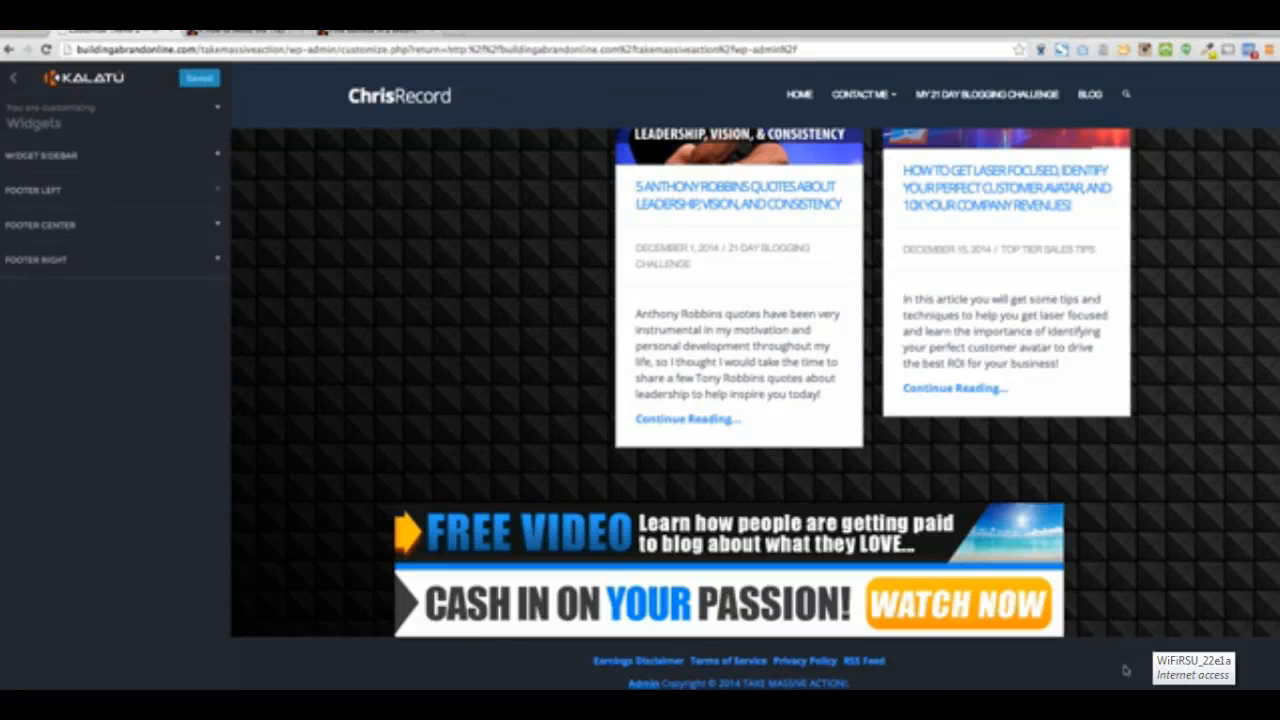
scroll(283, 429, "up", 15)
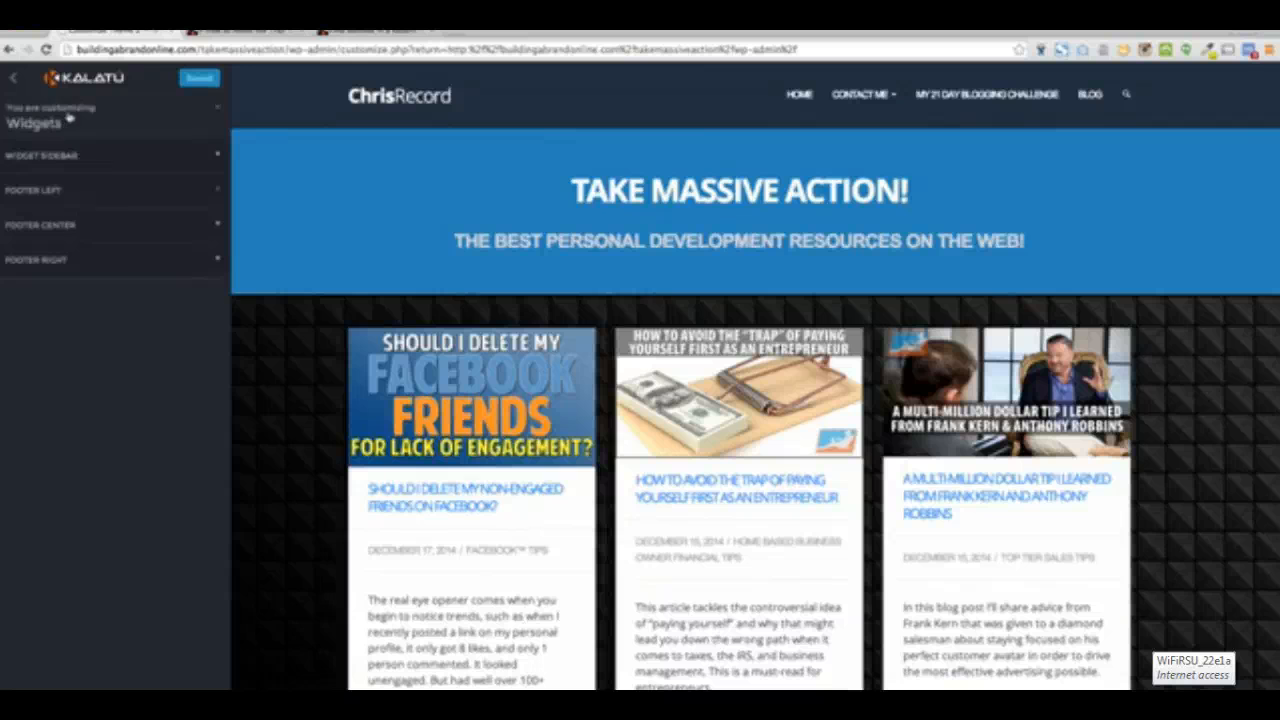
Return to the main theme settings and compare the blog title and headline fields with the homepage header text.
left_click(14, 79)
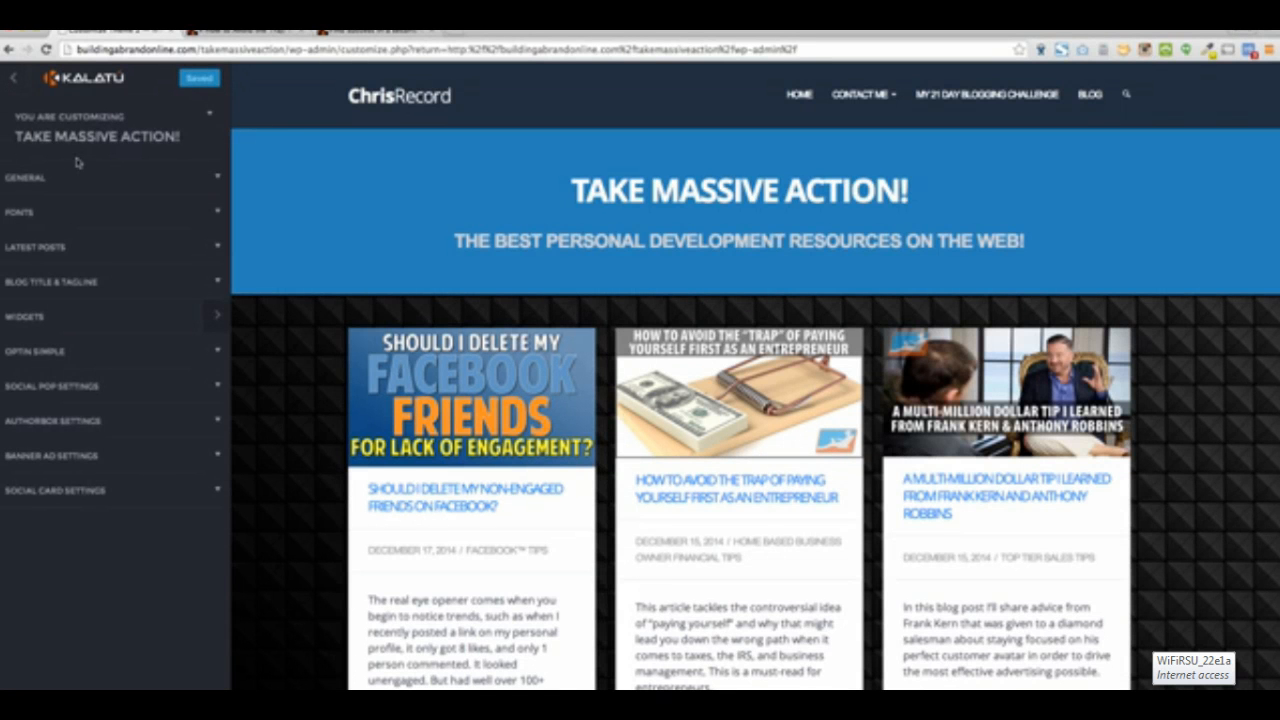
left_click(215, 284)
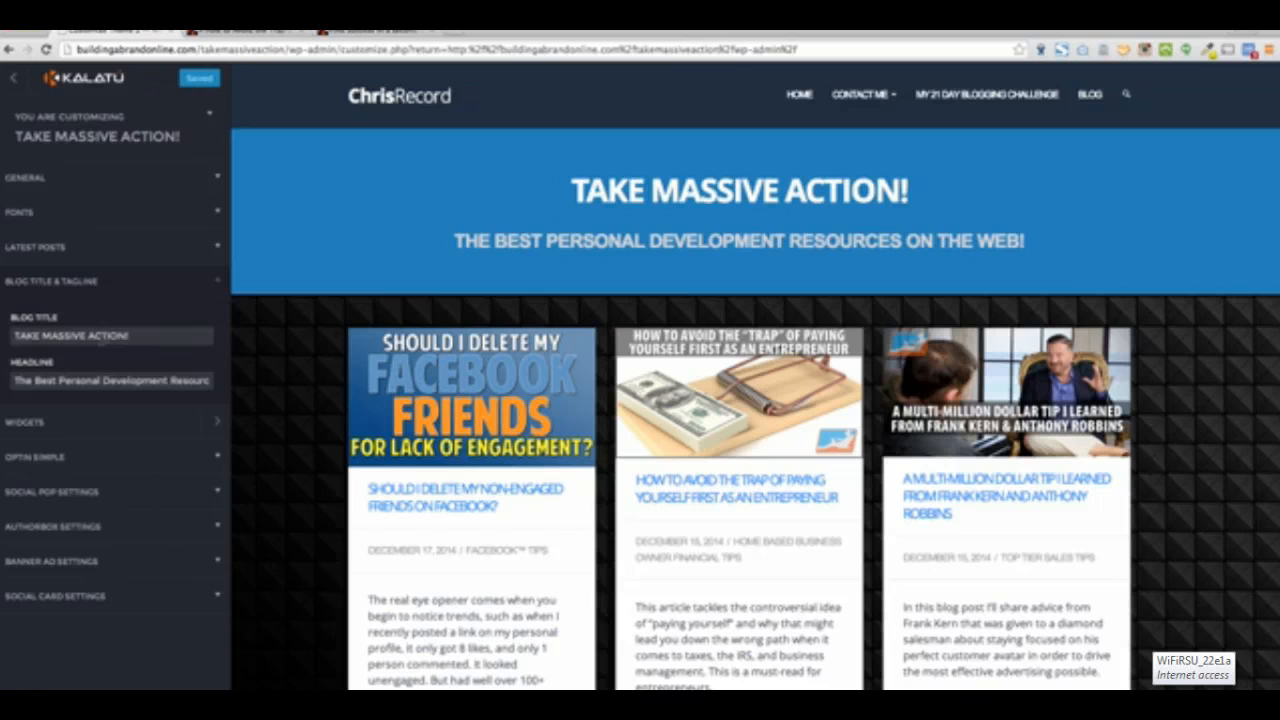
triple_click(108, 337)
triple_click(619, 191)
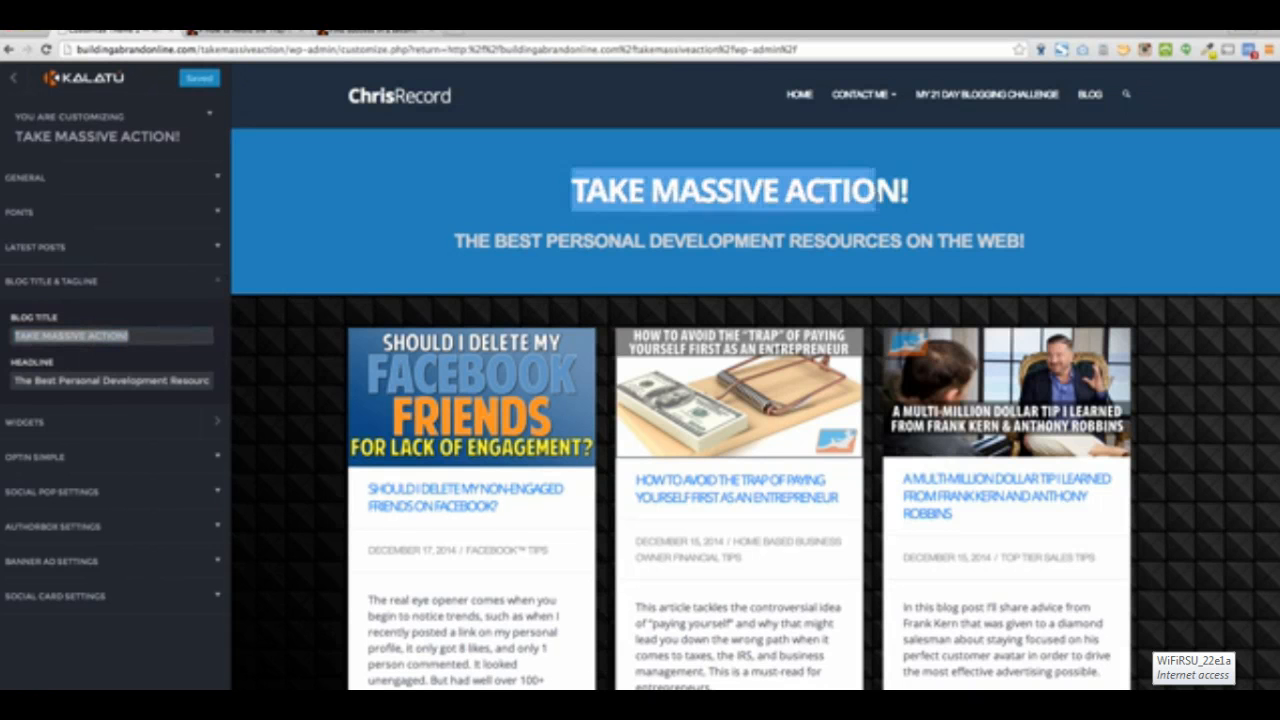
triple_click(104, 381)
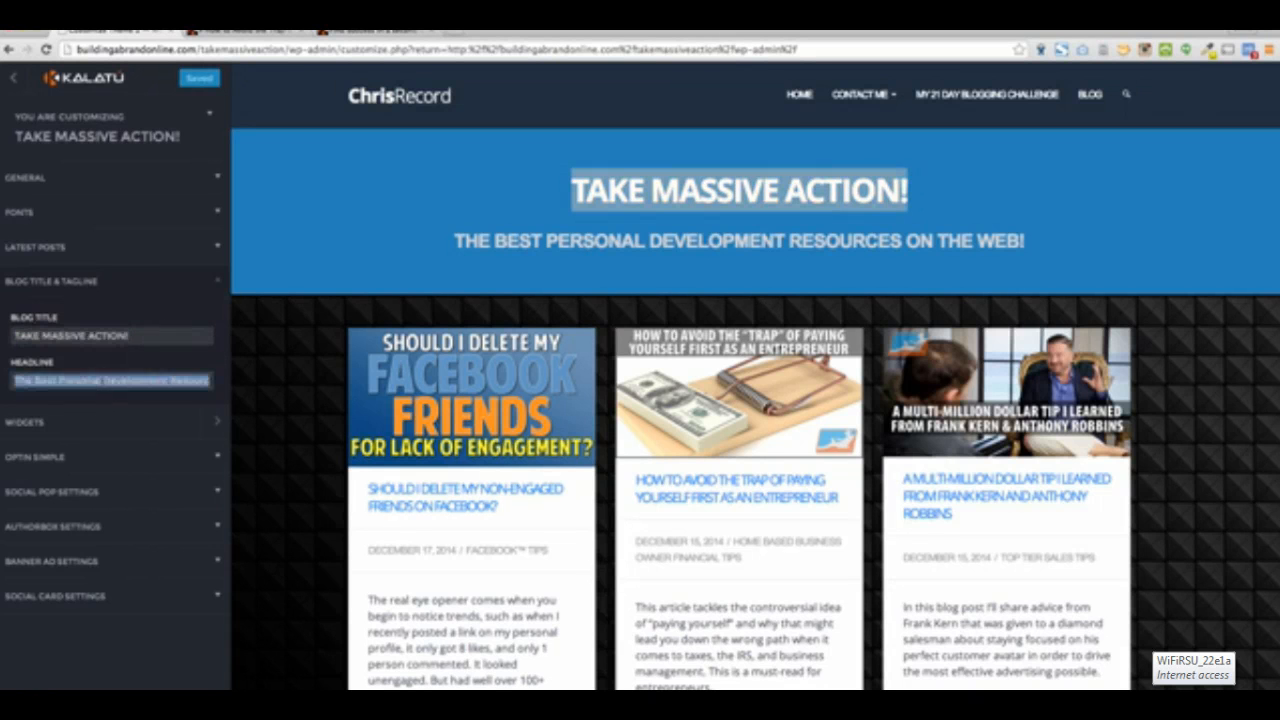
left_click_drag(455, 241, 1073, 248)
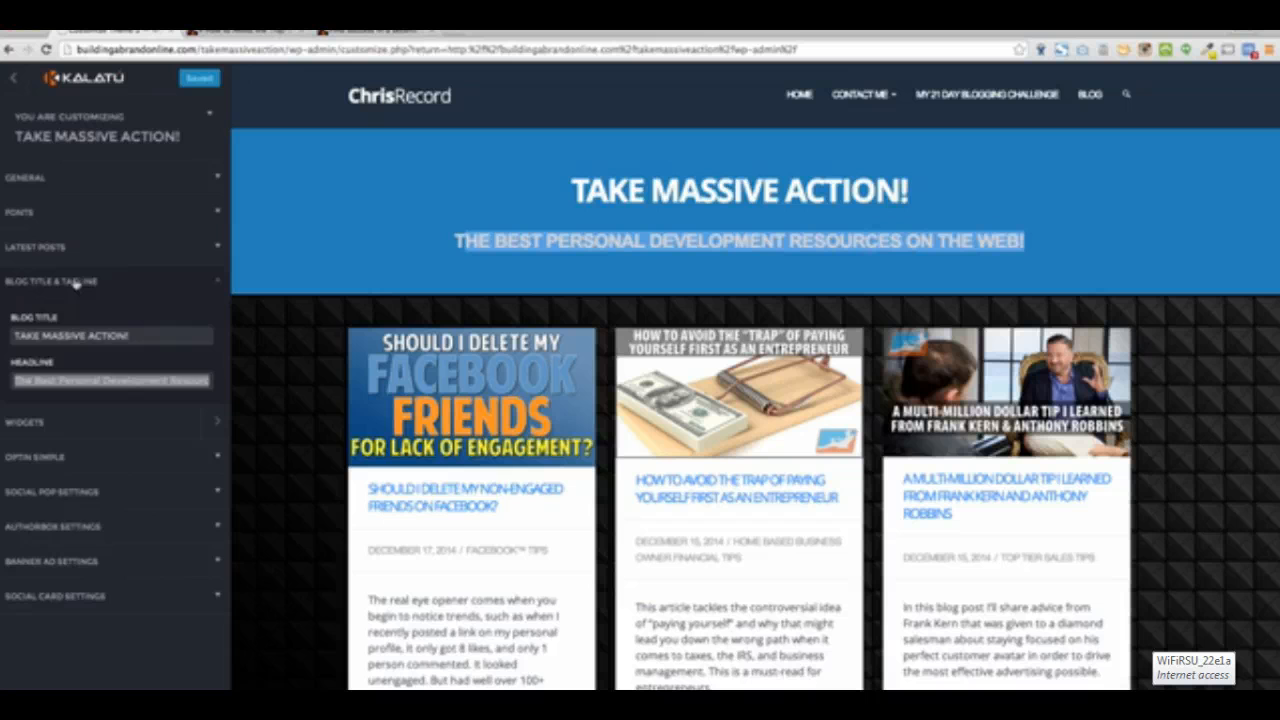
left_click(214, 283)
Review the options for the number of latest posts to show and compare them with the posts on the homepage.
left_click(217, 247)
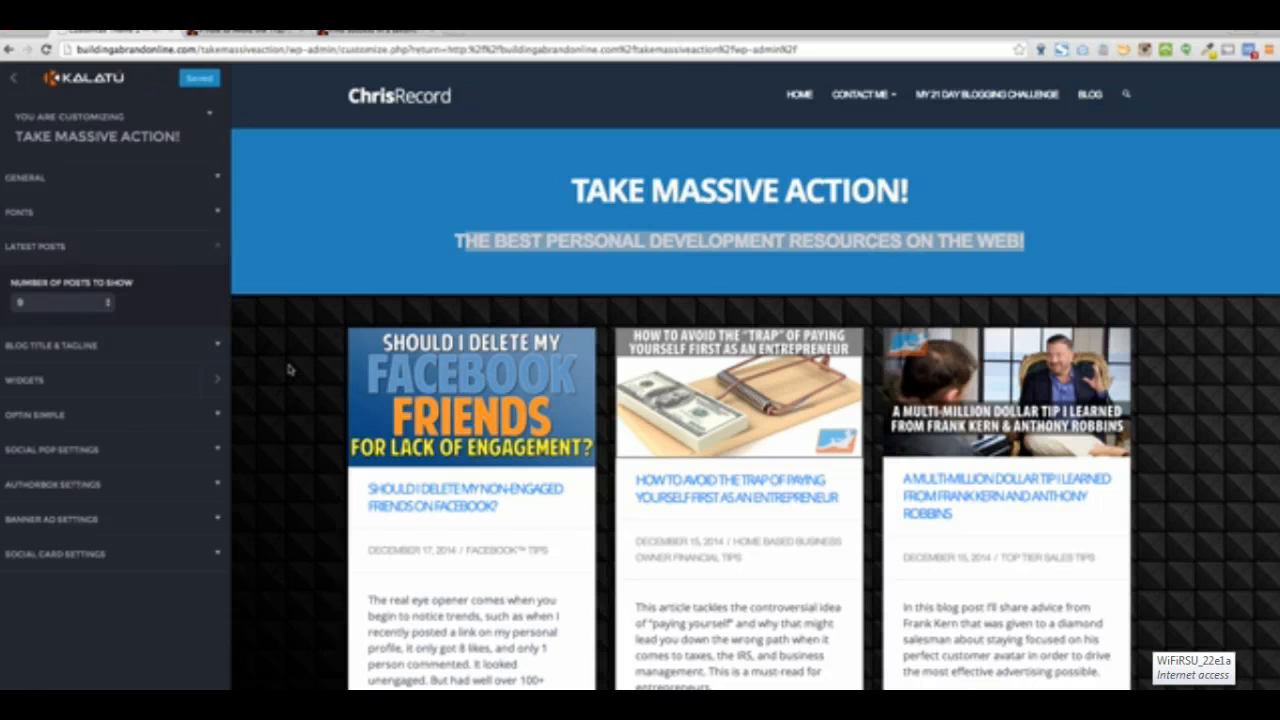
left_click(104, 303)
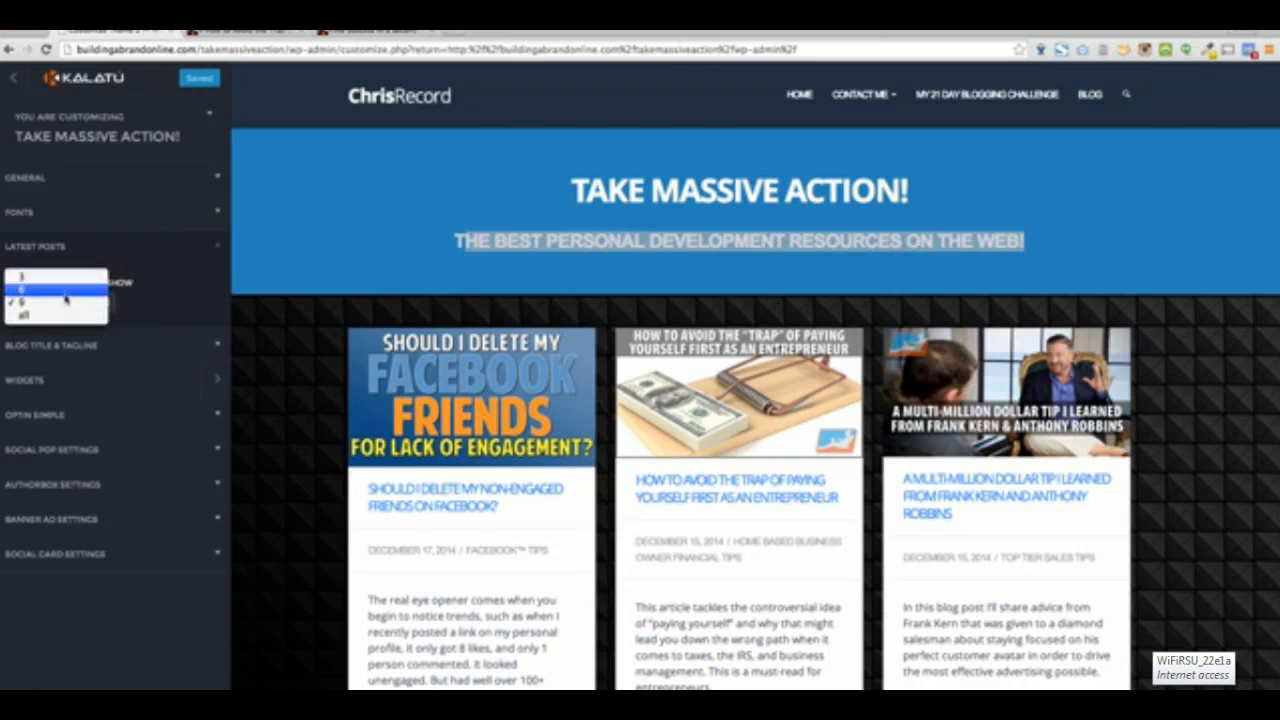
left_click(324, 349)
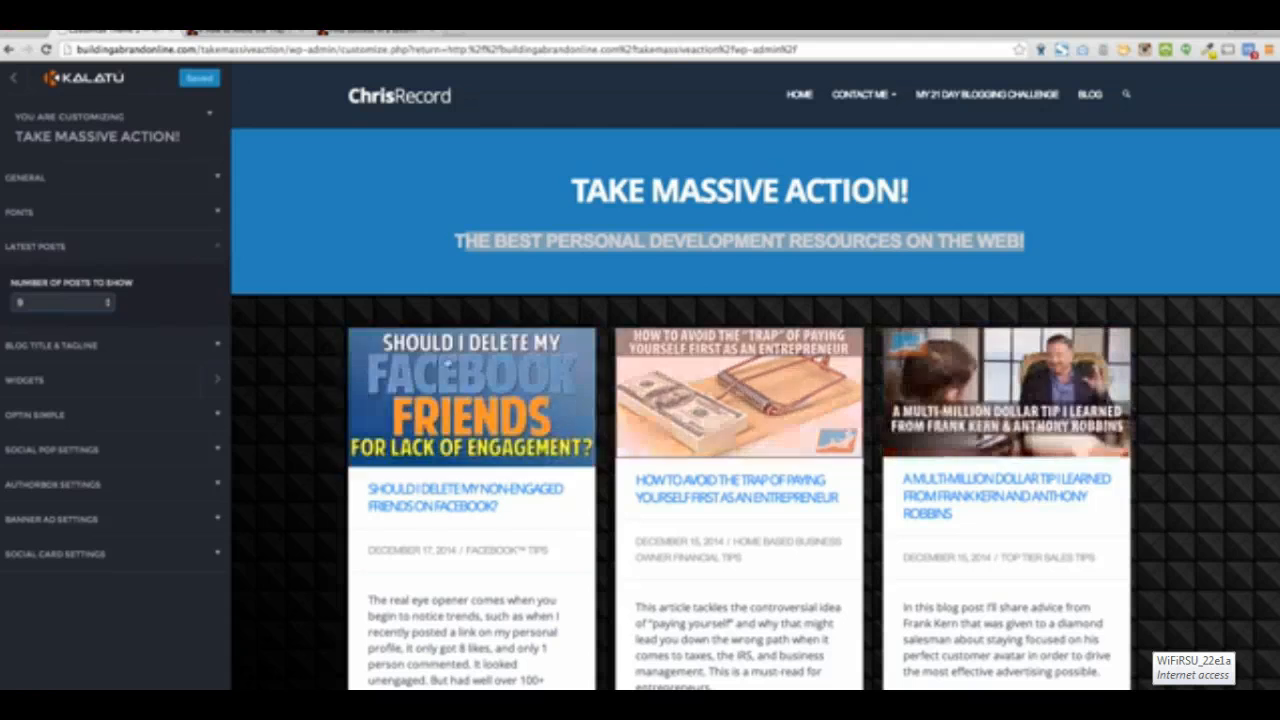
scroll(1068, 407, "down", 5)
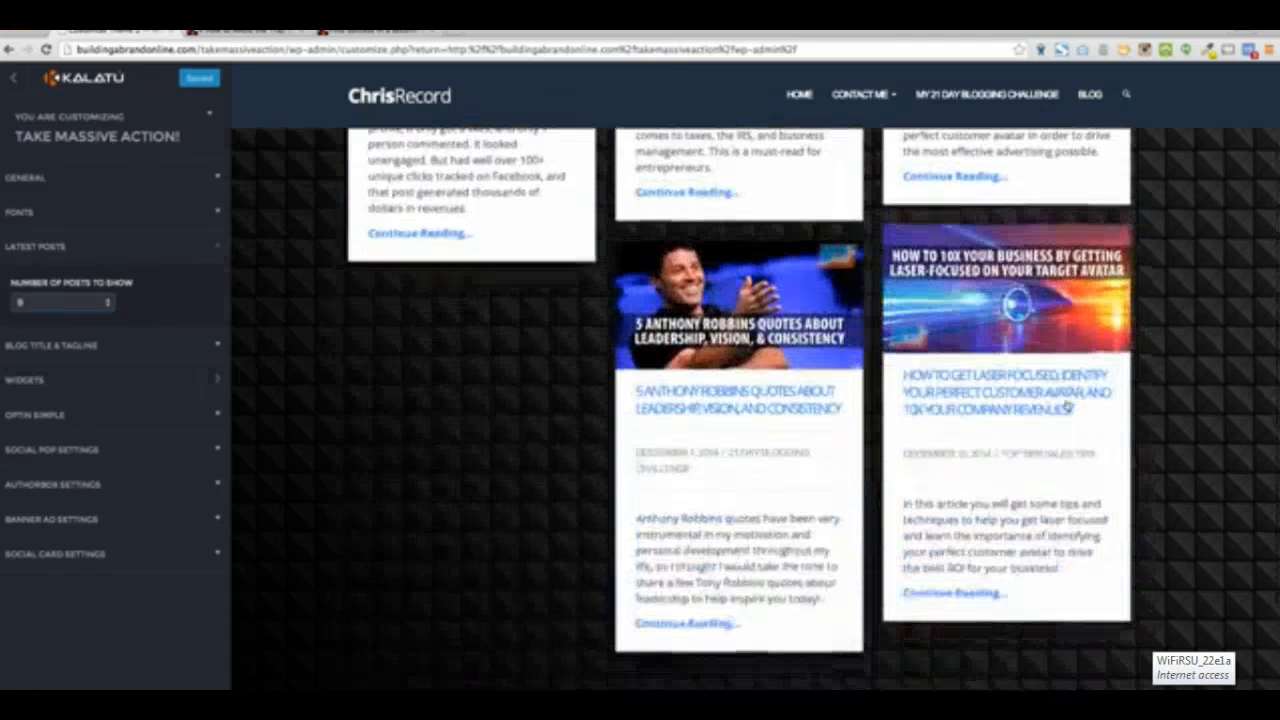
scroll(545, 400, "down", 3)
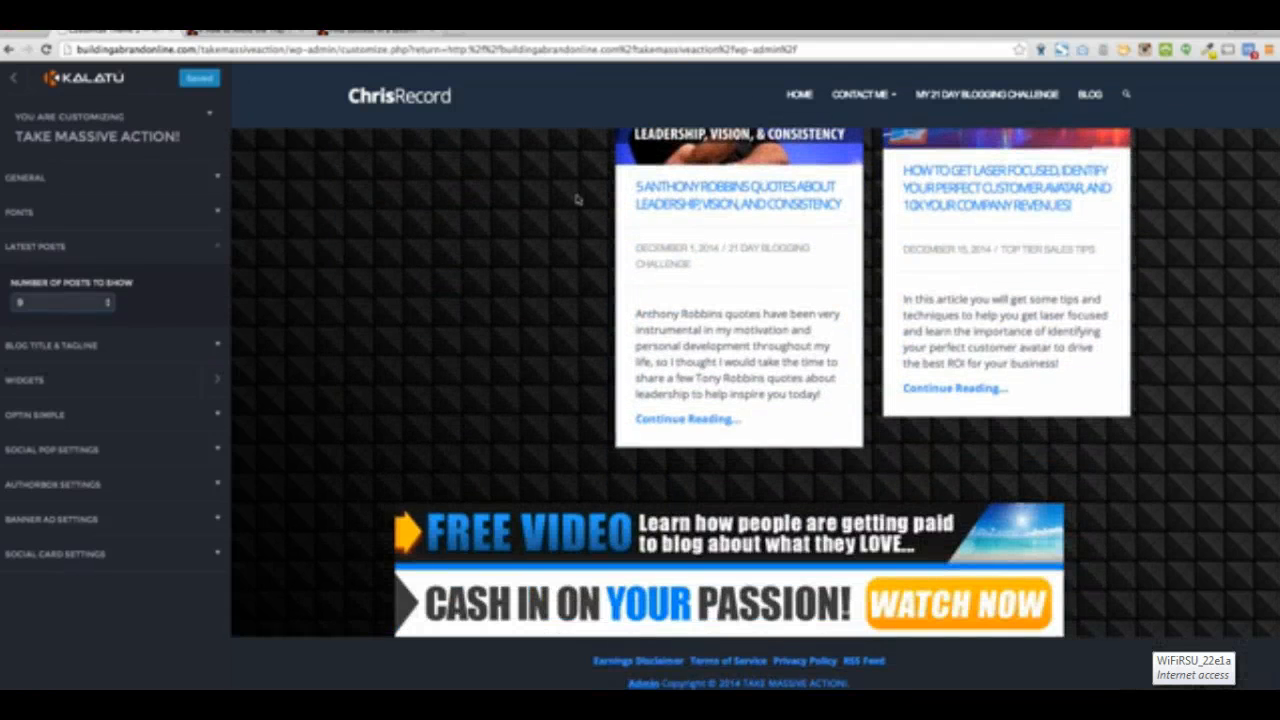
scroll(457, 305, "up", 8)
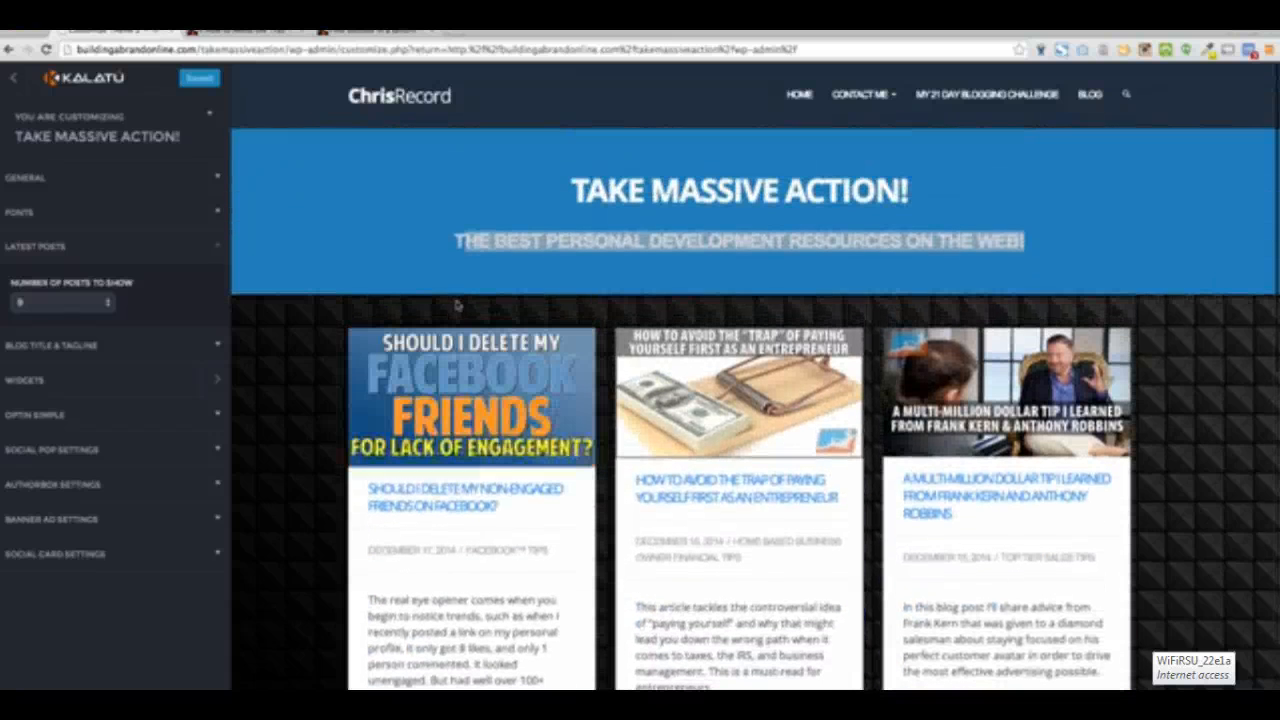
left_click(117, 291)
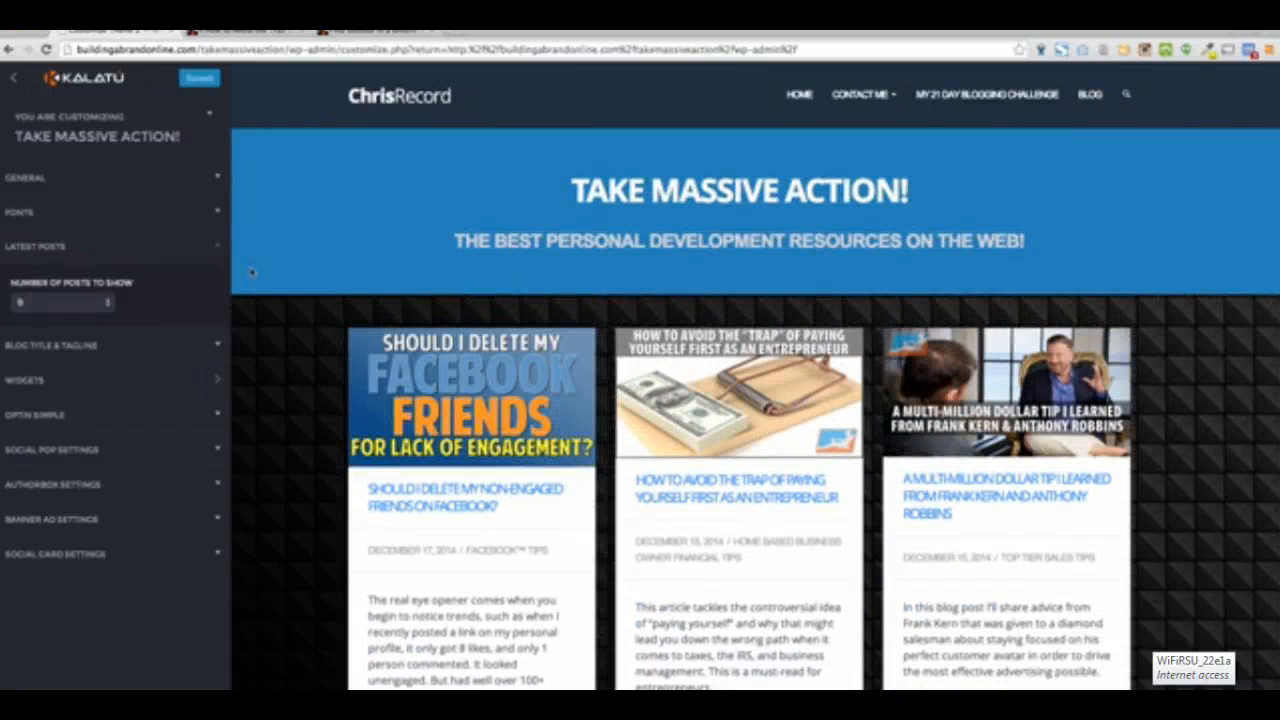
left_click(217, 247)
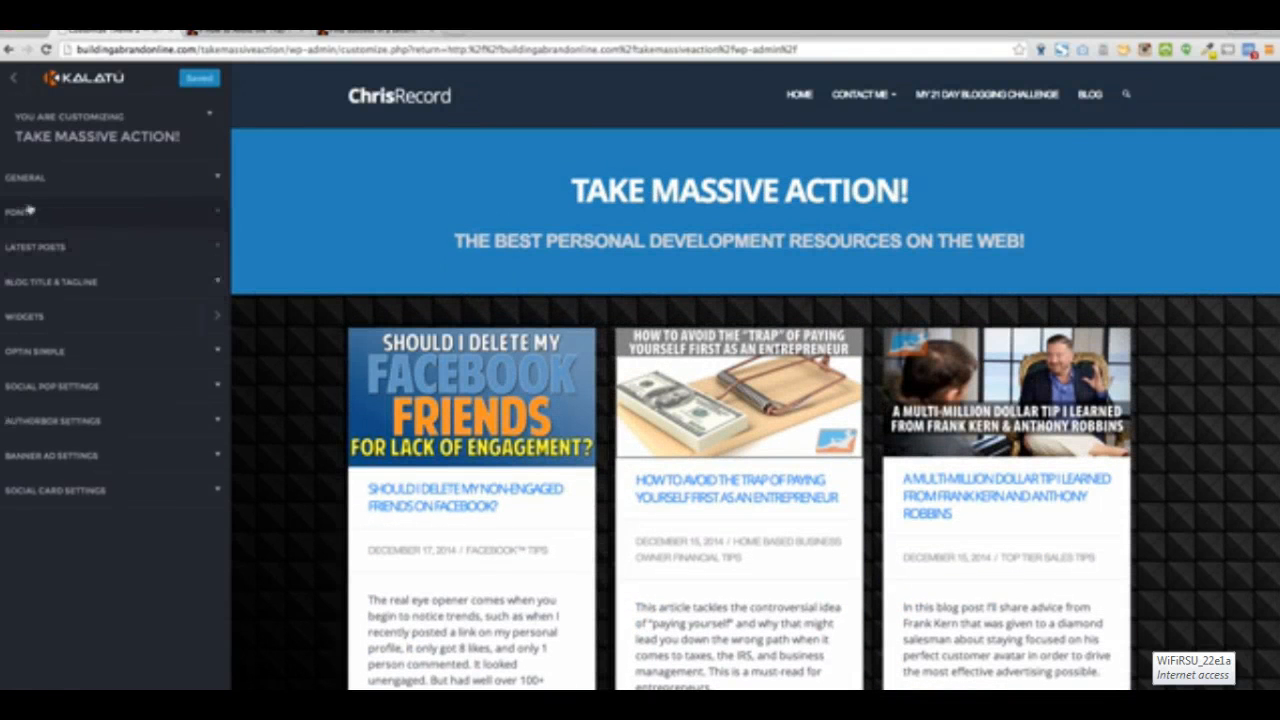
Review the font choices offered for the page, title and content fonts without changing any.
left_click(220, 213)
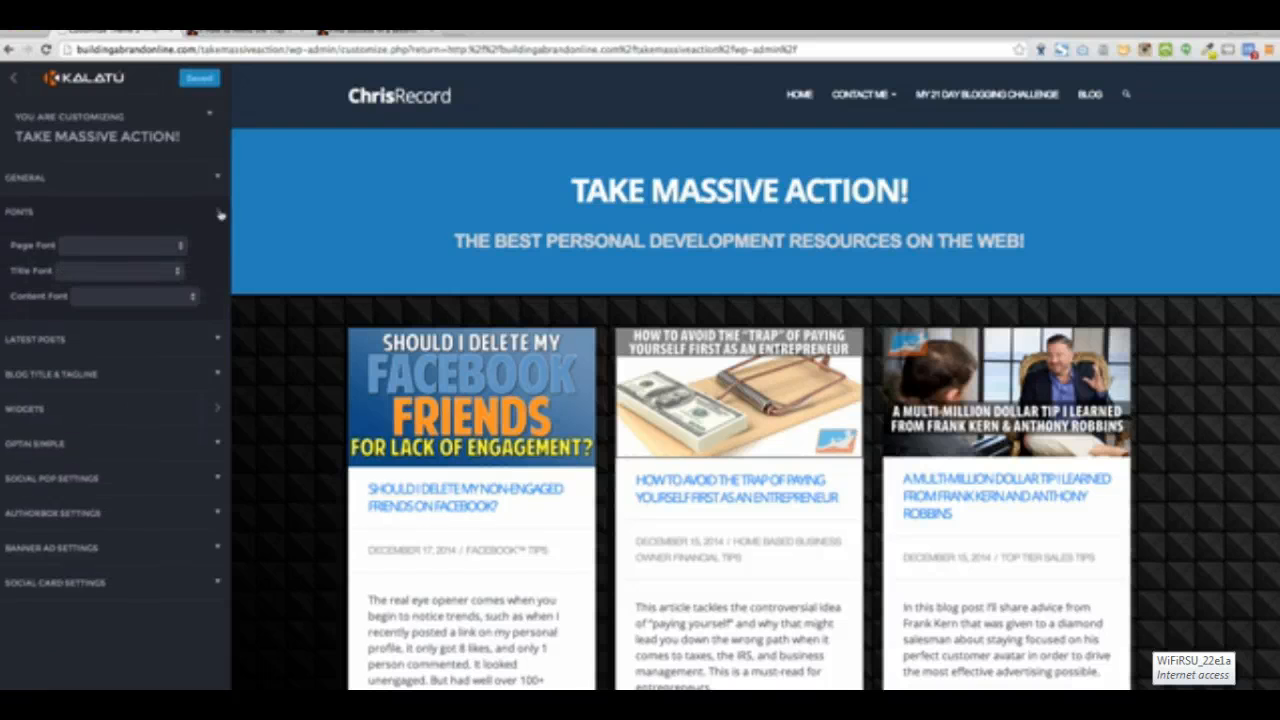
left_click(103, 246)
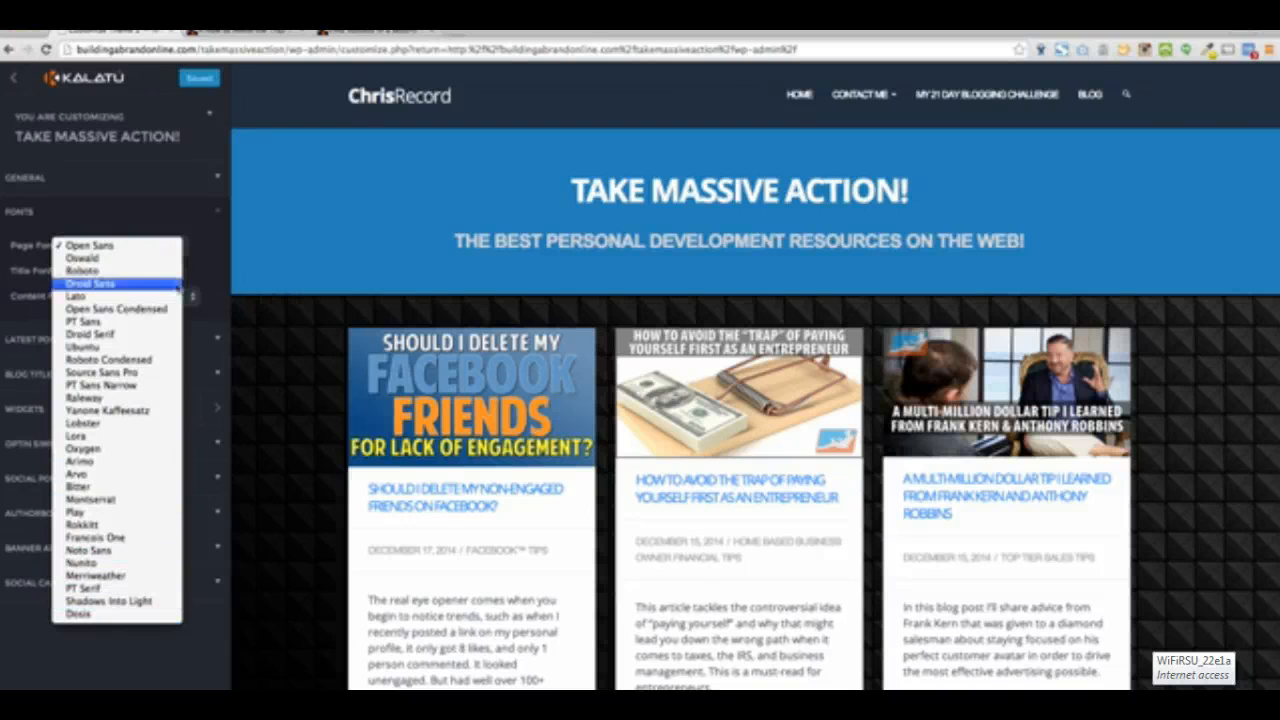
left_click(192, 223)
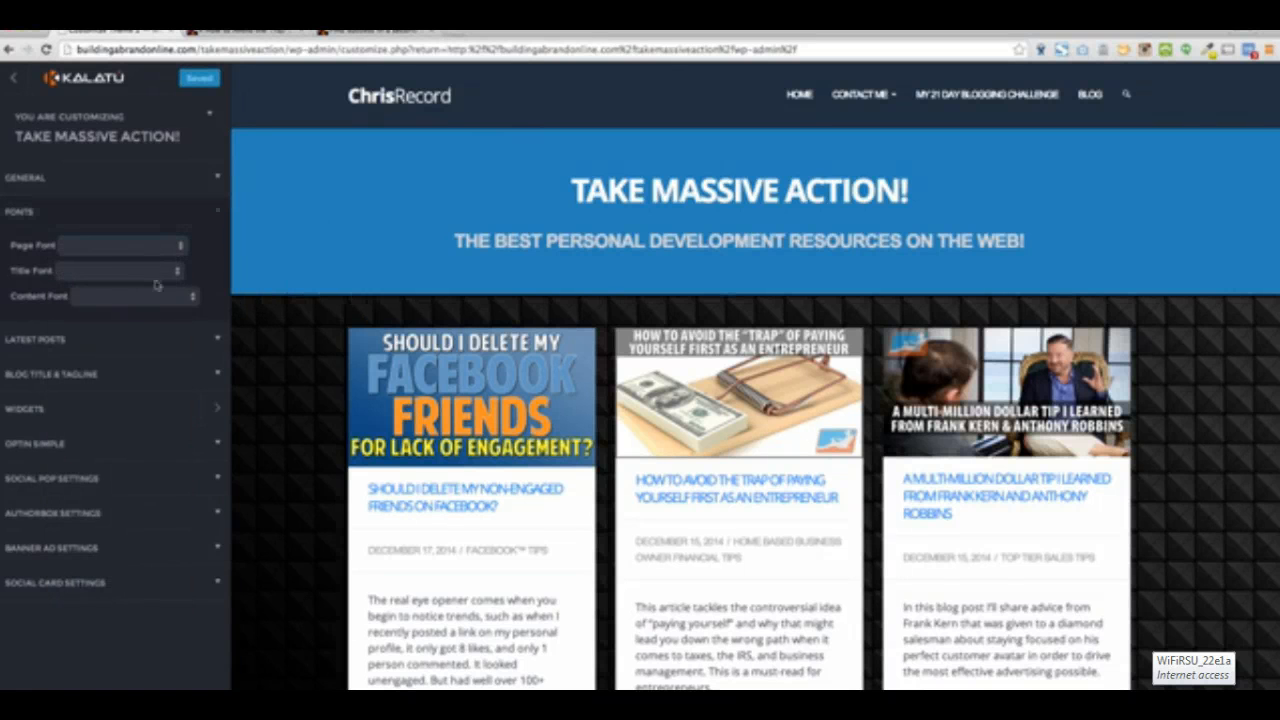
left_click(105, 273)
left_click(219, 270)
left_click(177, 298)
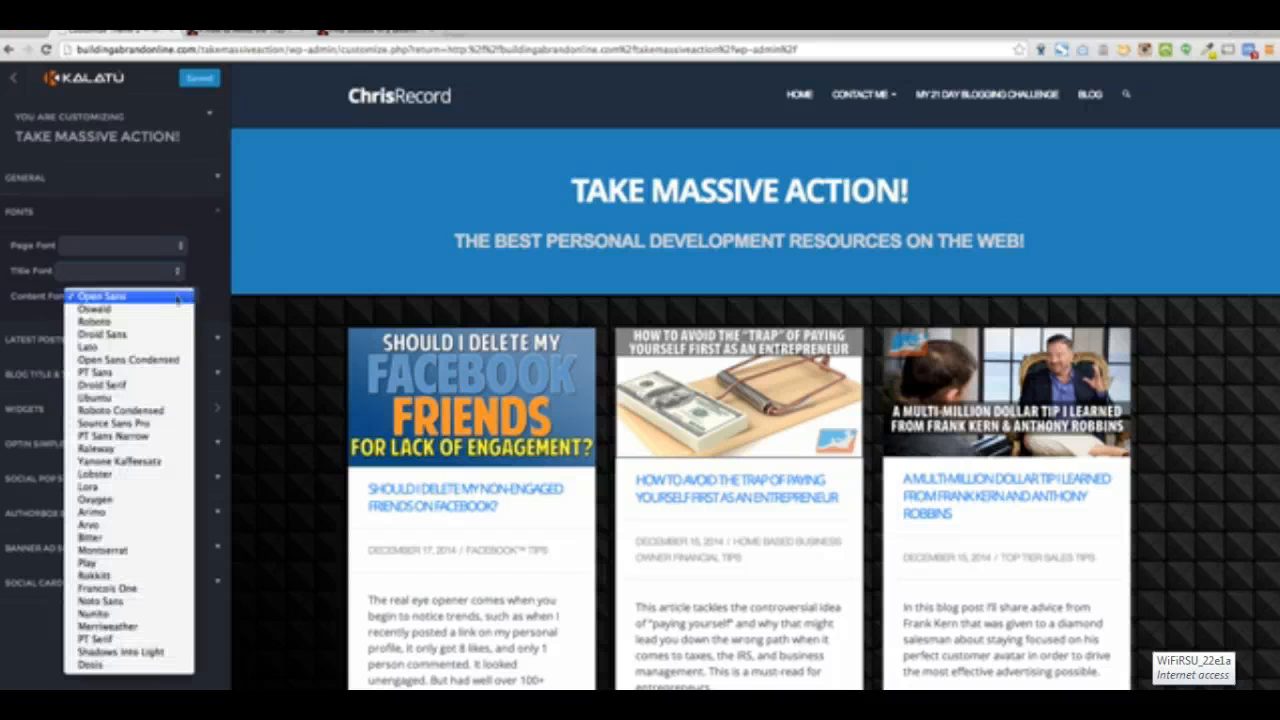
left_click(203, 272)
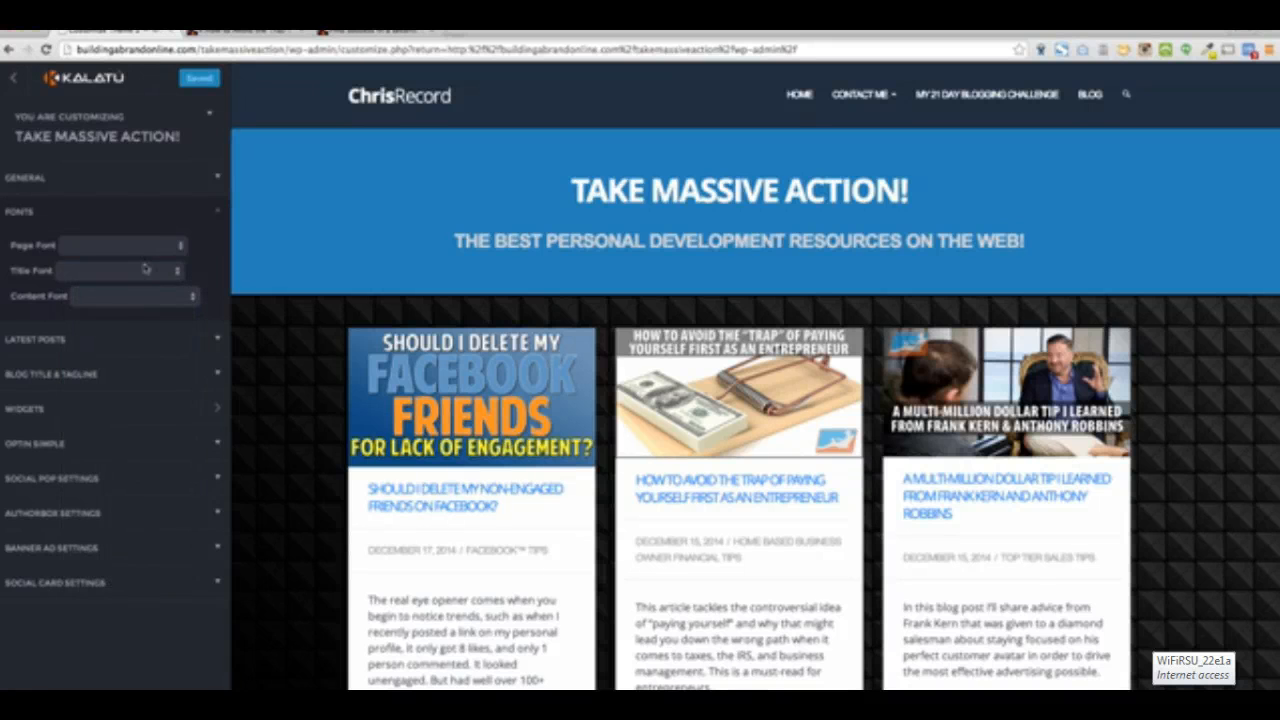
left_click(152, 297)
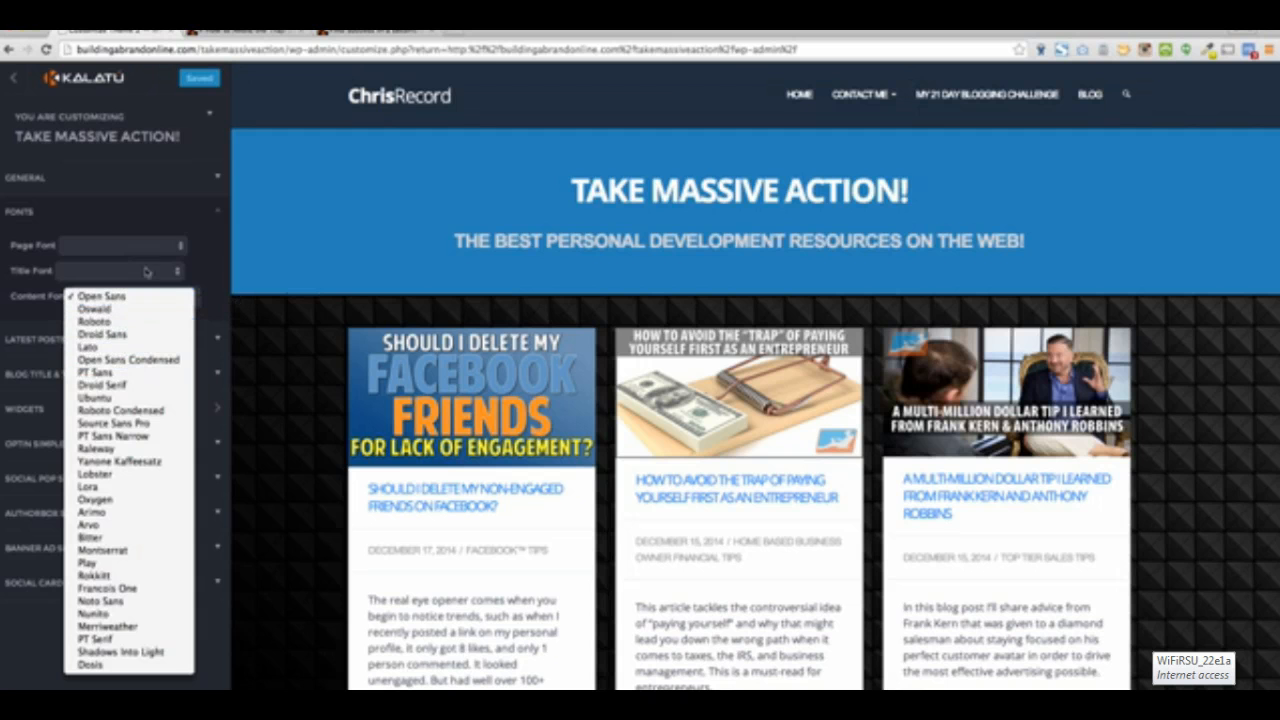
left_click(210, 266)
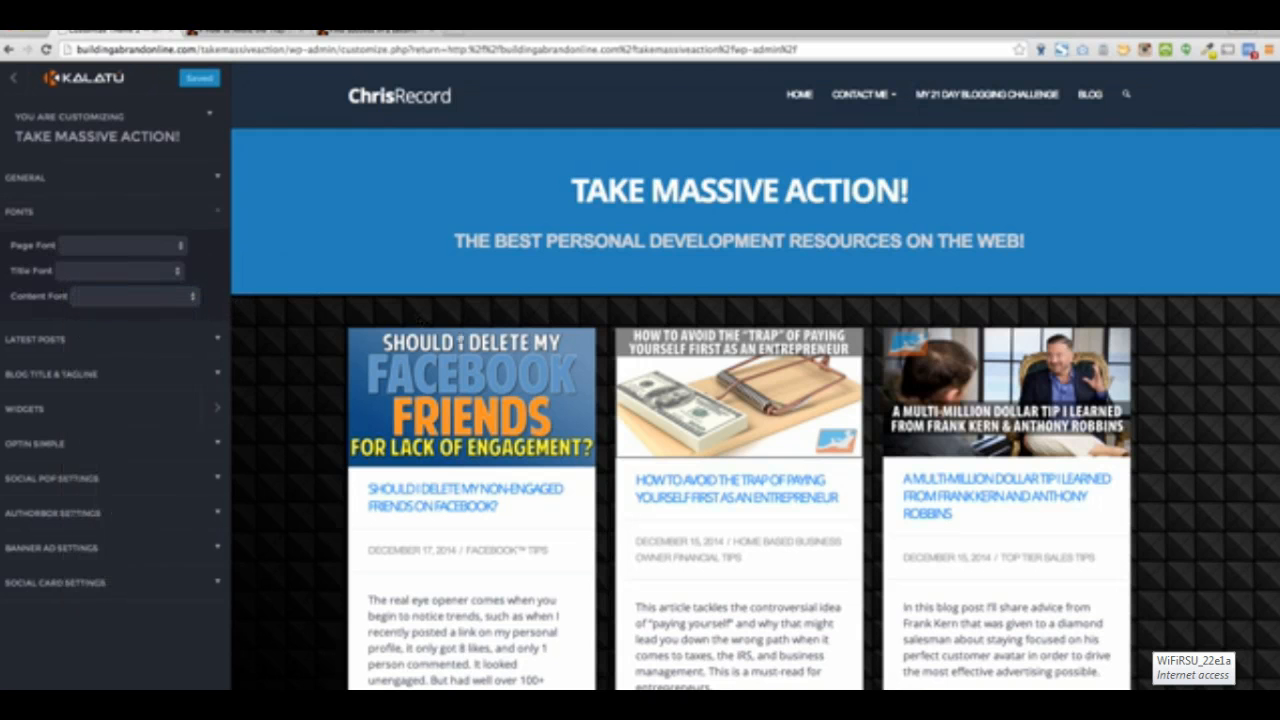
left_click(210, 212)
Open the General settings and compare the logo text fields with the logo in the homepage header.
left_click(220, 180)
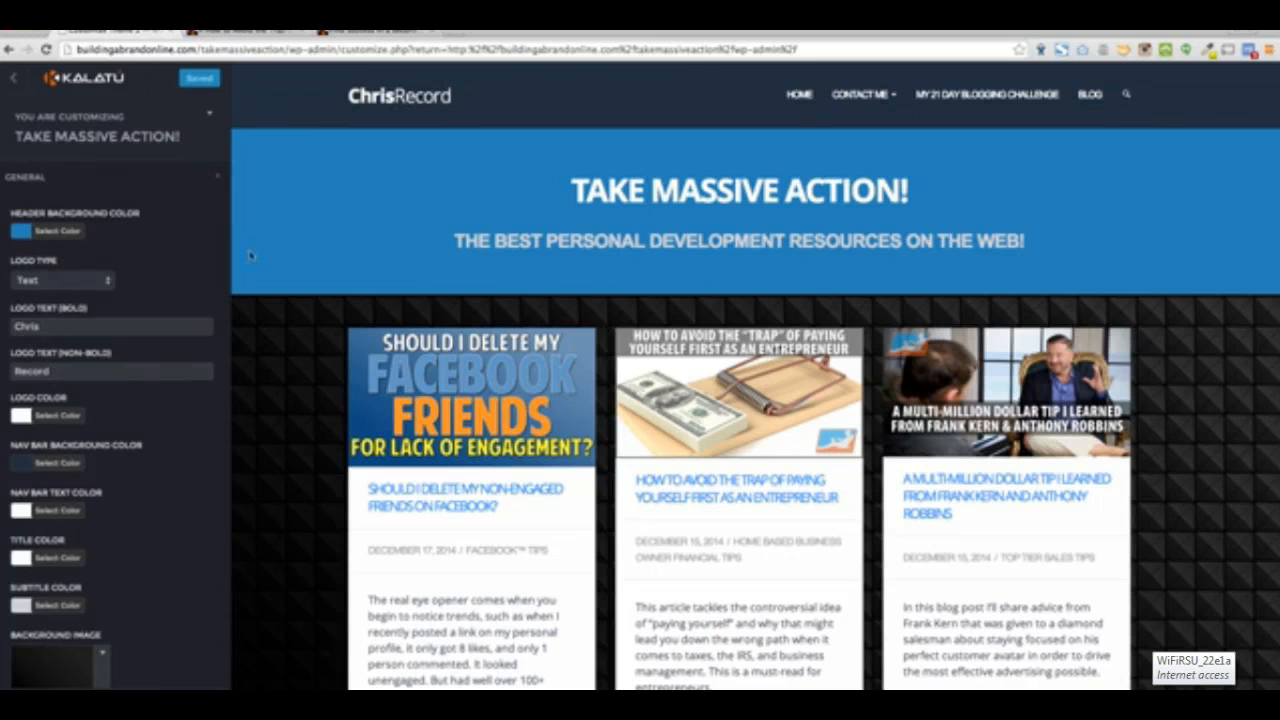
left_click_drag(343, 97, 452, 97)
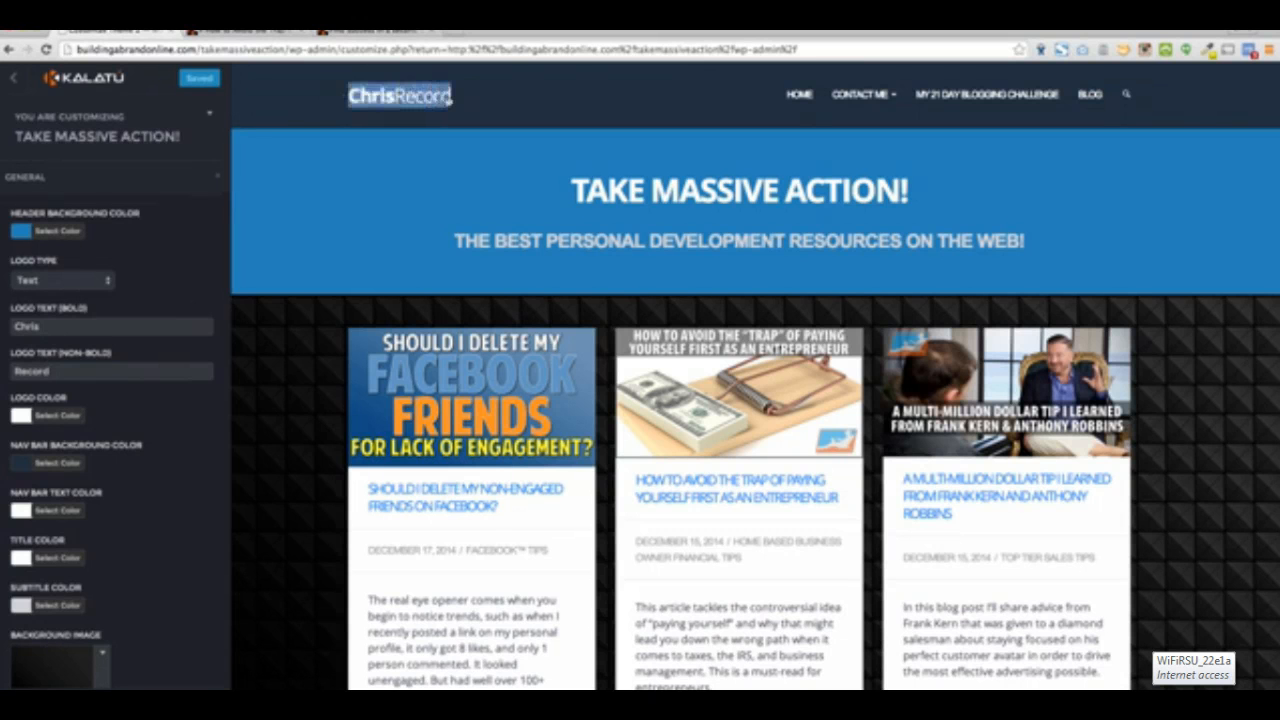
left_click(428, 148)
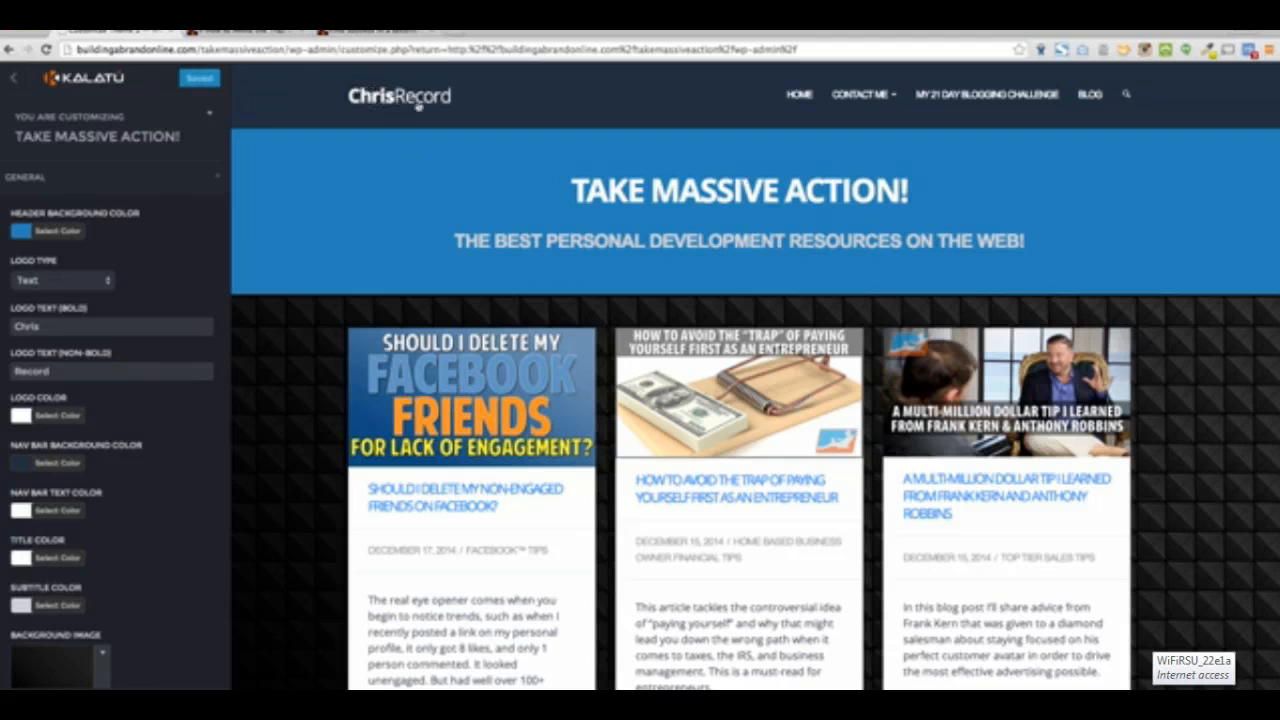
Try the Image logo type, view its upload options, and switch the logo type back to Text.
left_click(84, 283)
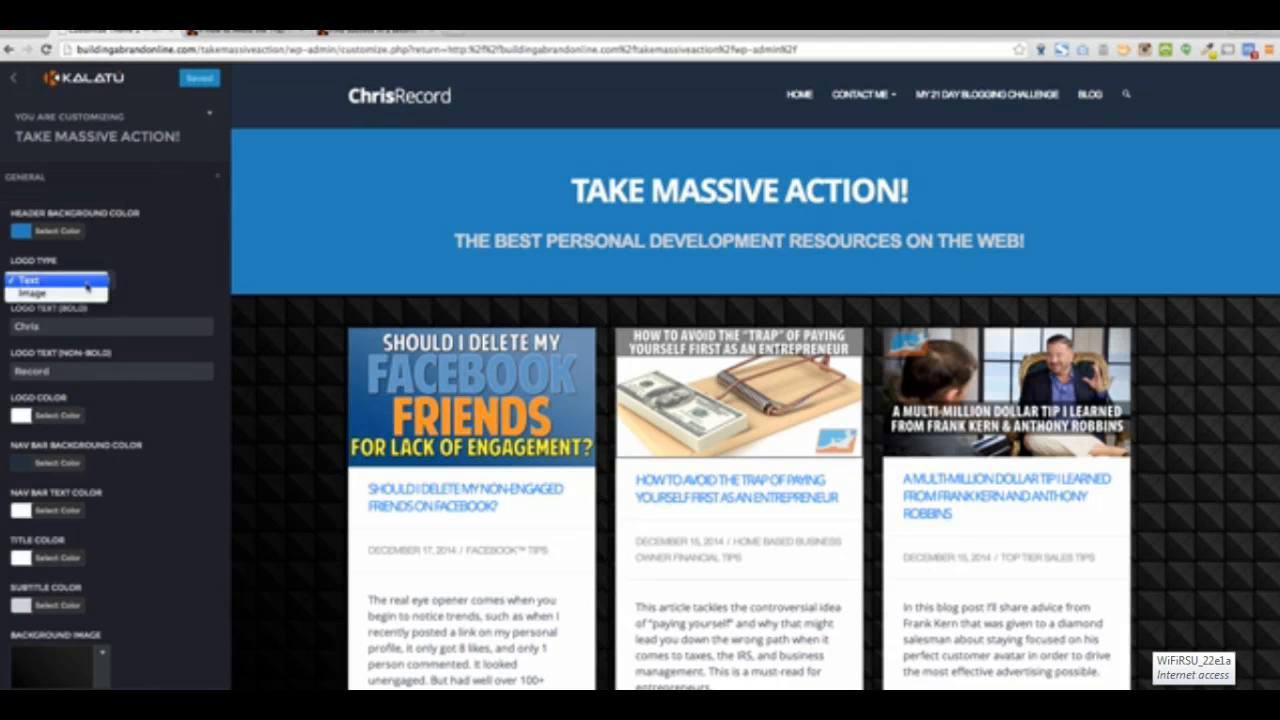
left_click(70, 293)
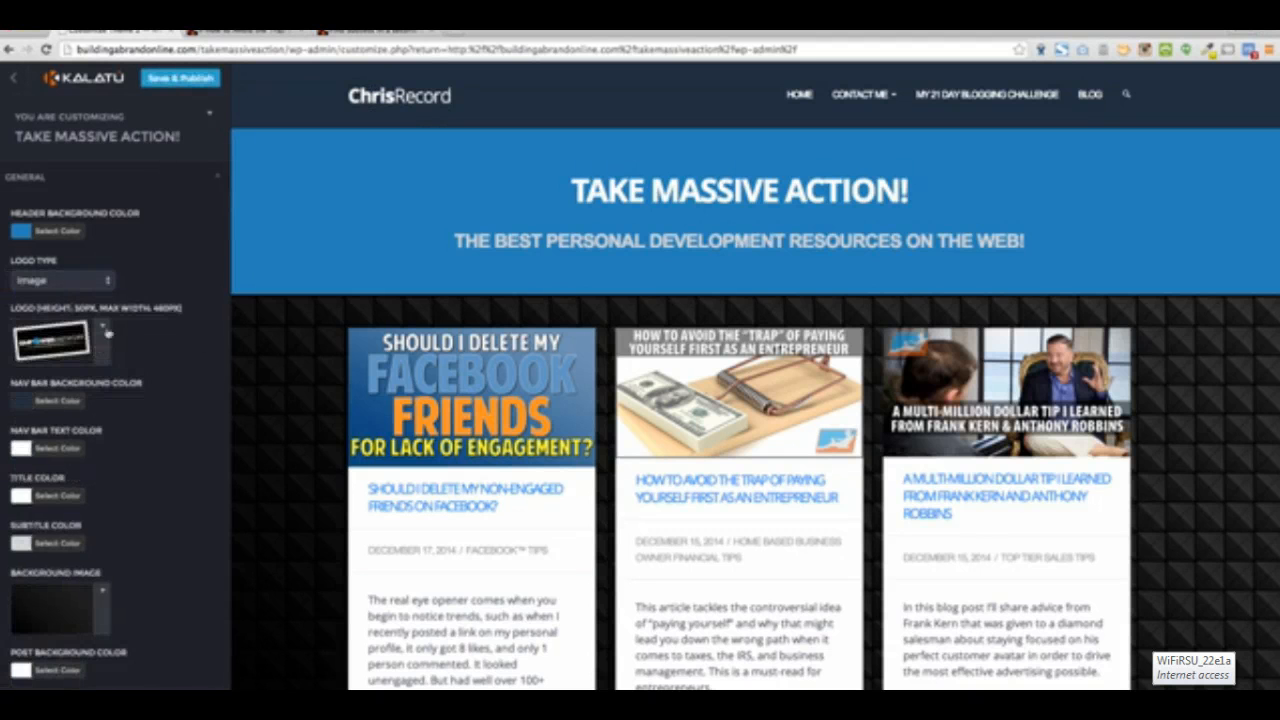
left_click(104, 329)
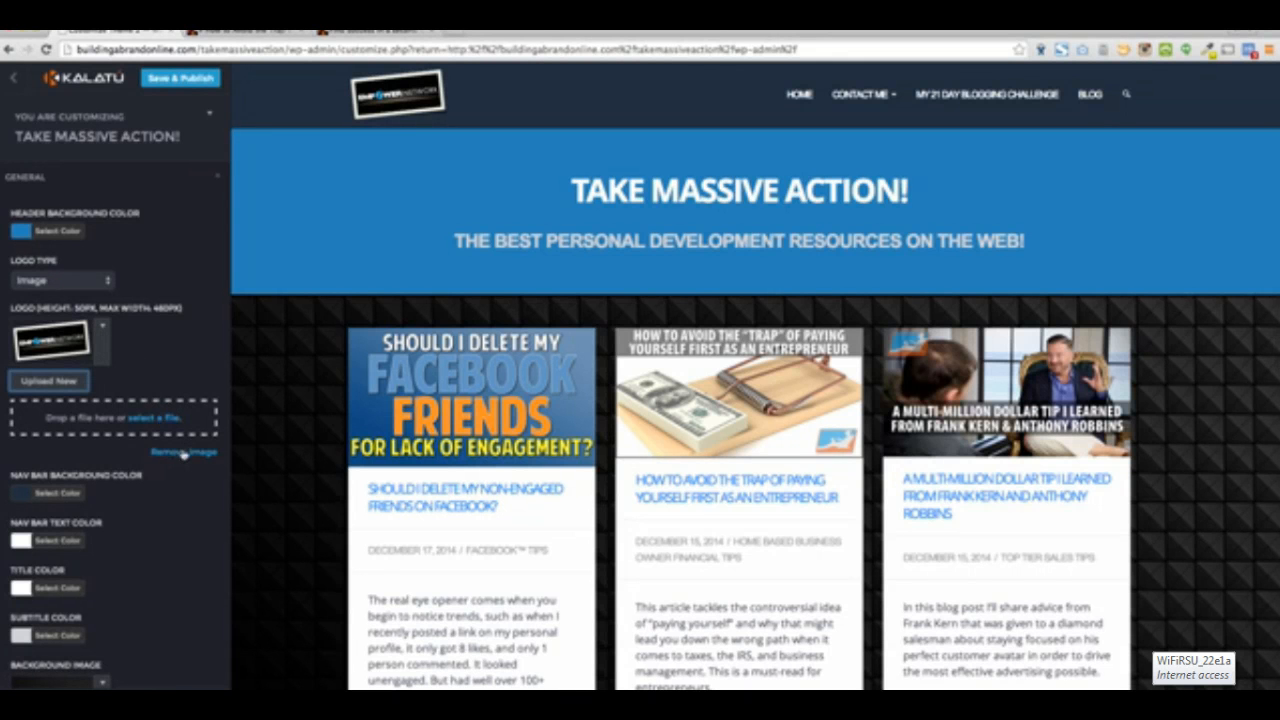
left_click(103, 284)
left_click(66, 270)
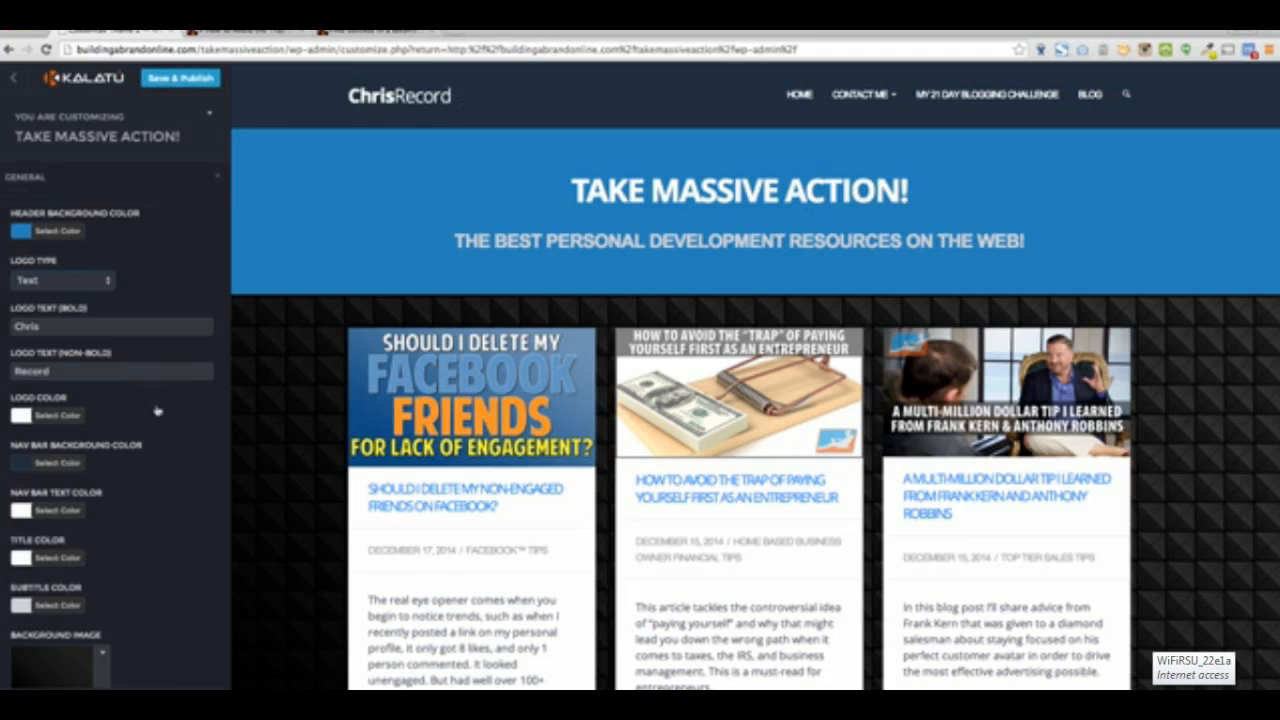
Remove the background image in the General settings.
scroll(142, 402, "down", 3)
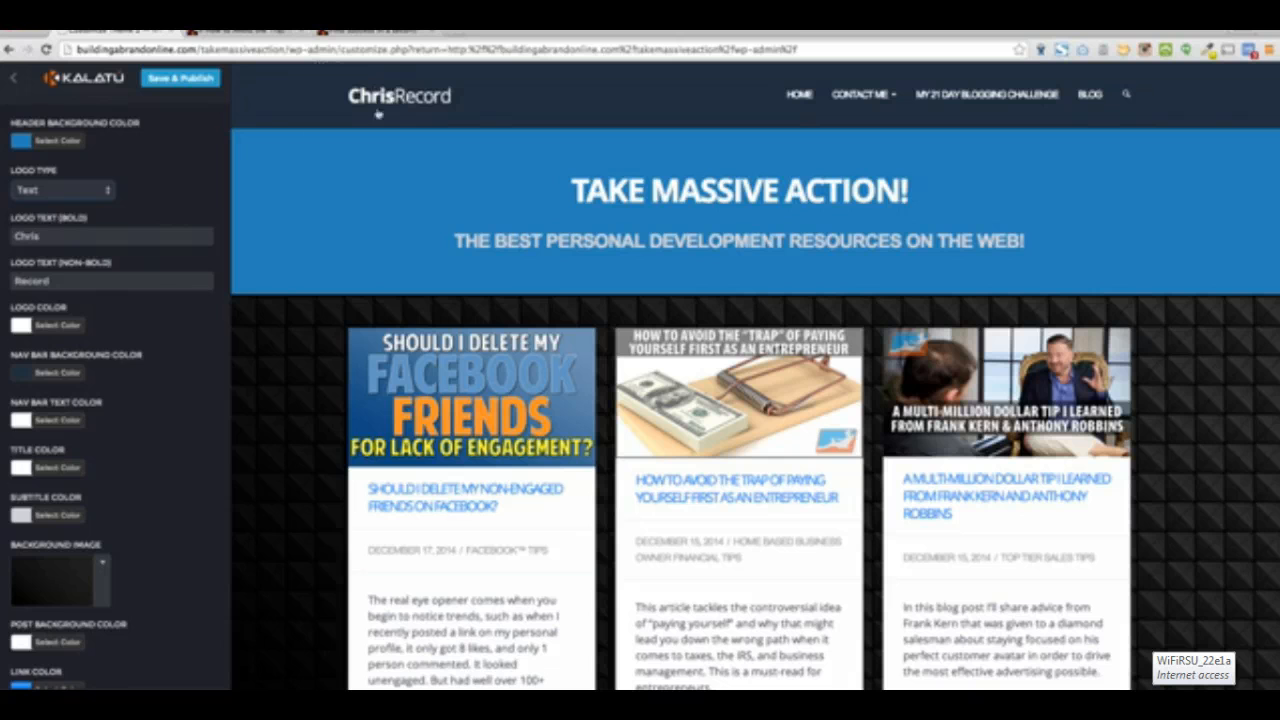
scroll(200, 200, "down", 1)
scroll(200, 200, "up", 1)
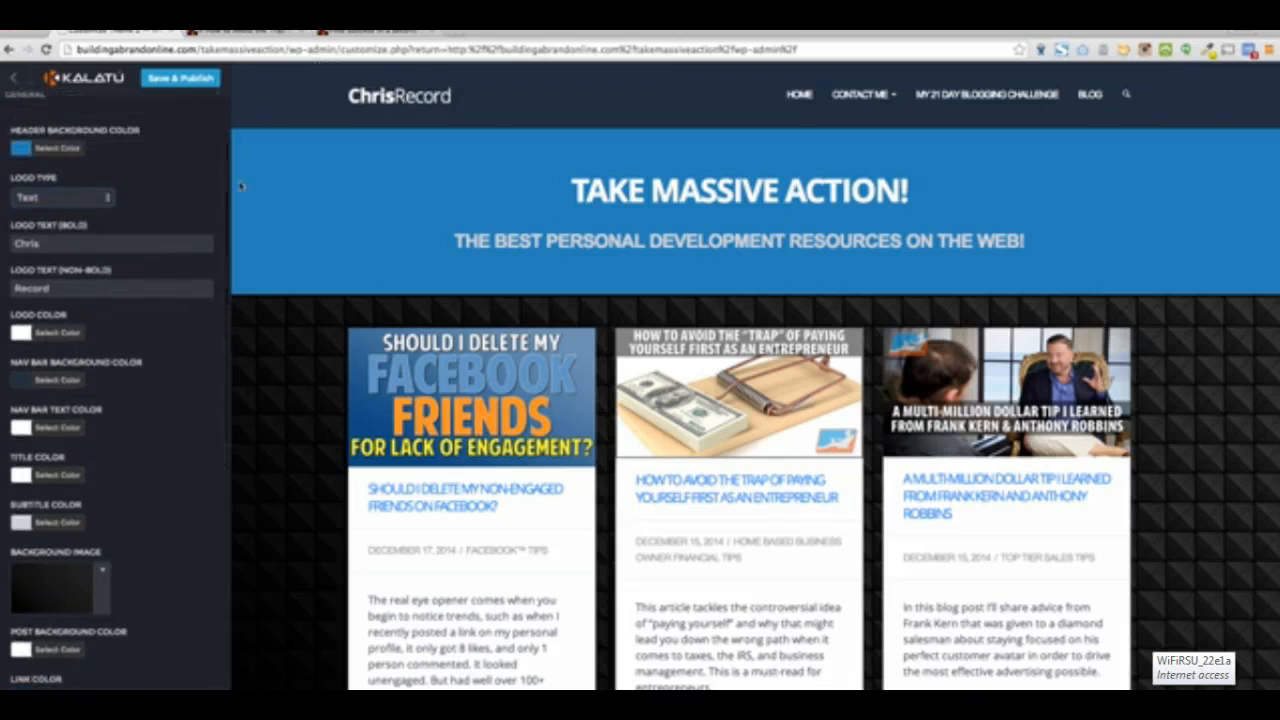
scroll(108, 400, "down", 2)
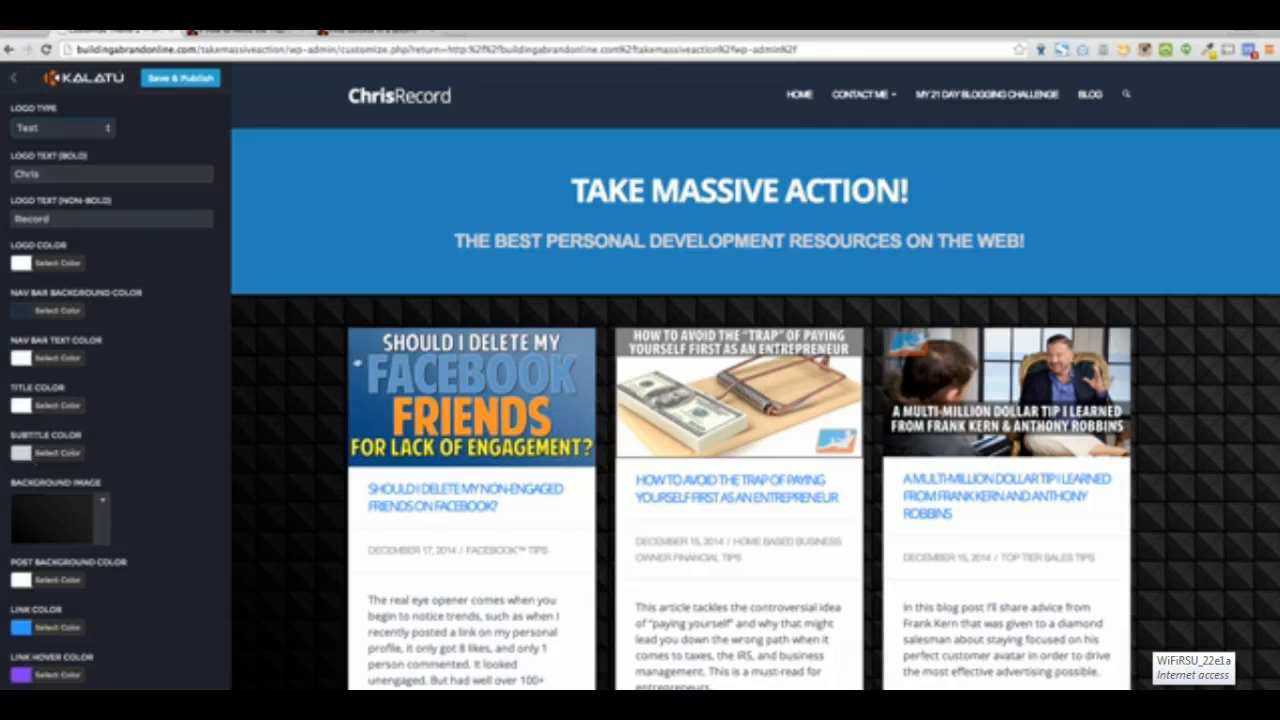
scroll(112, 410, "down", 3)
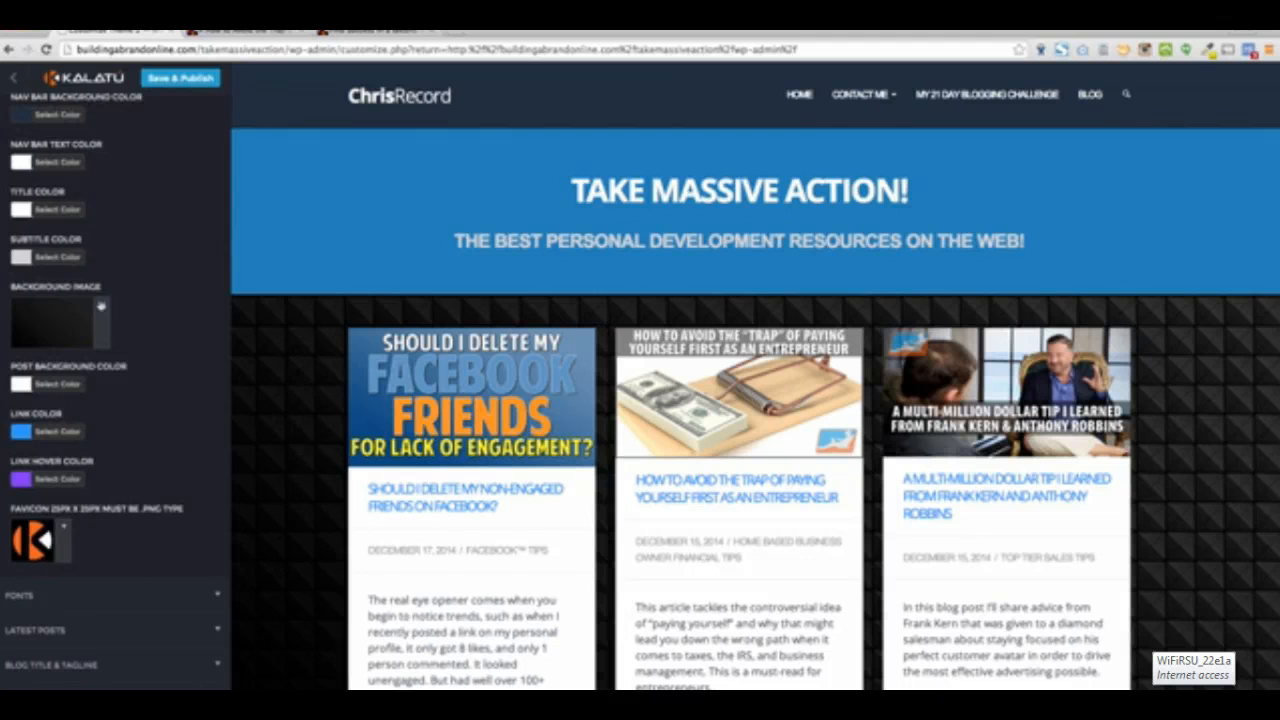
left_click(101, 305)
left_click(176, 434)
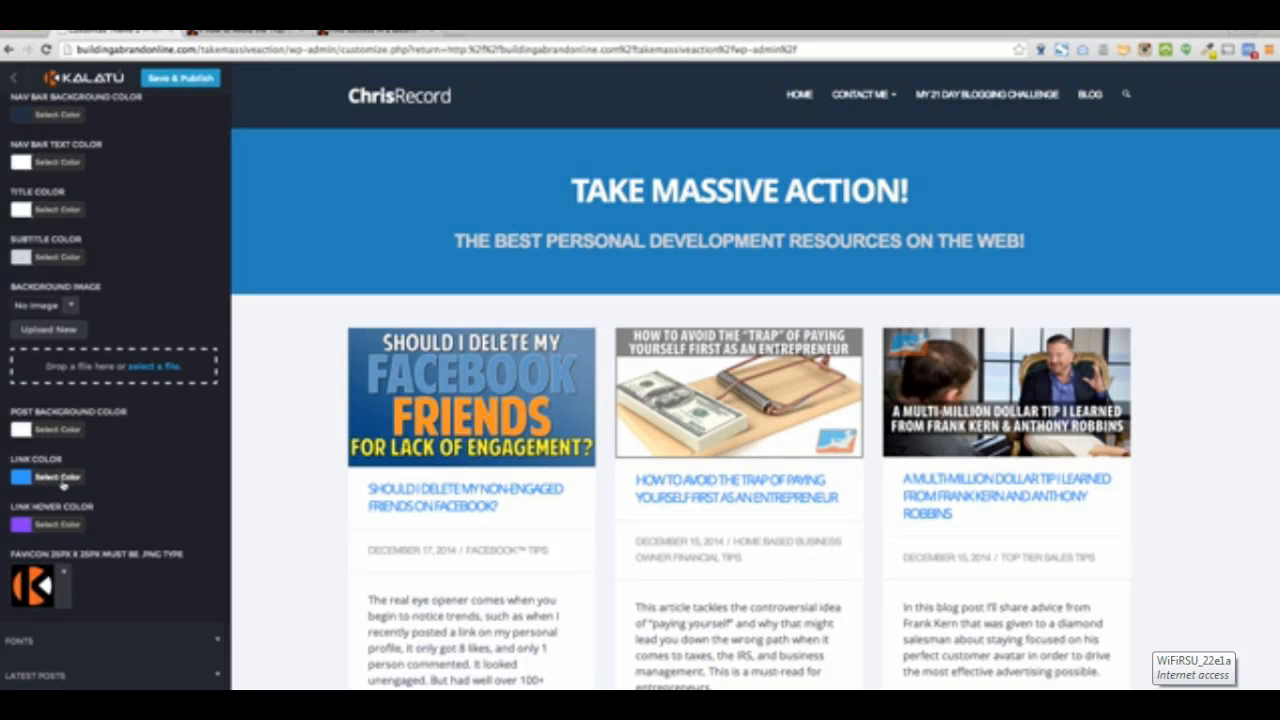
Set the link hover color to red, and save and publish the theme changes.
scroll(62, 484, "down", 1)
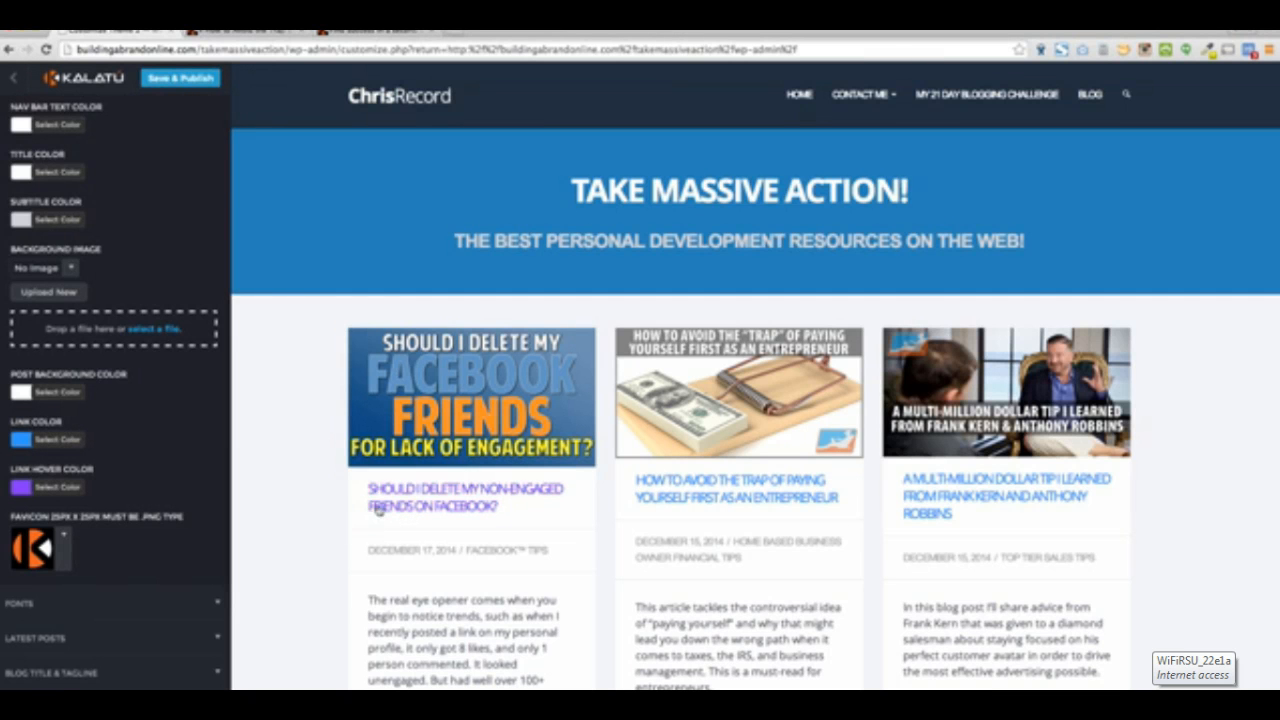
left_click(42, 490)
left_click(56, 642)
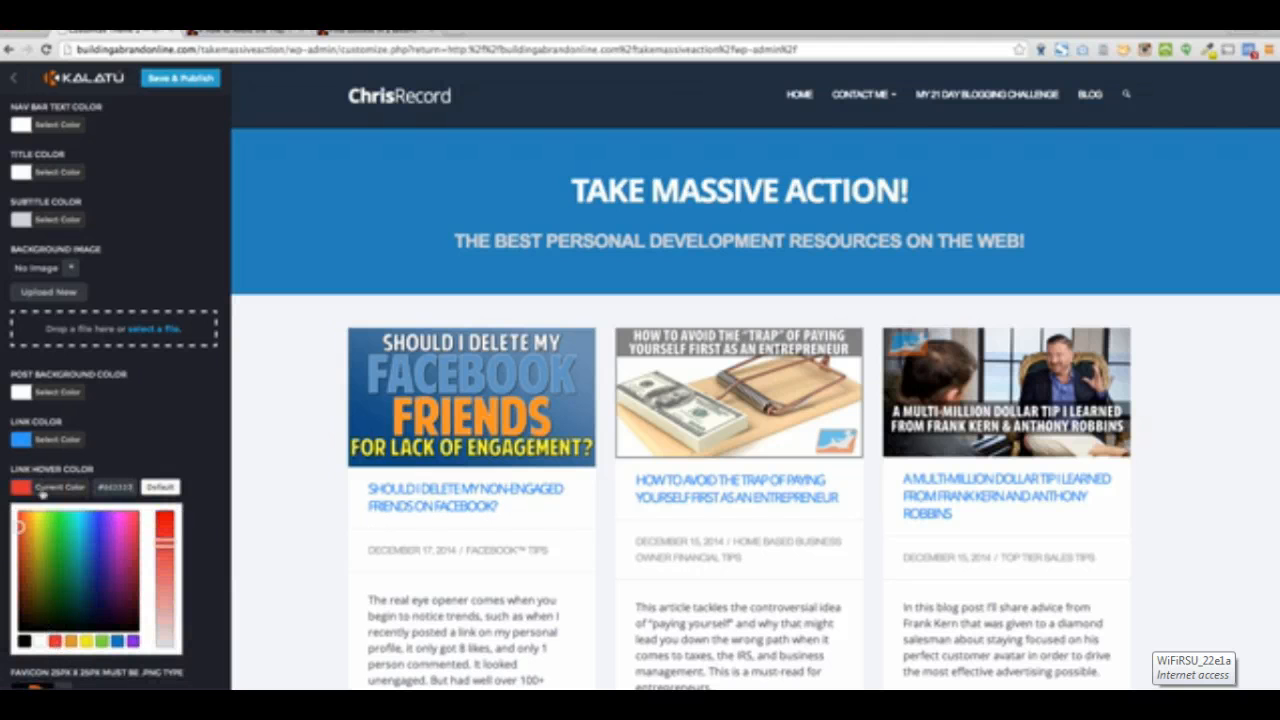
left_click(167, 449)
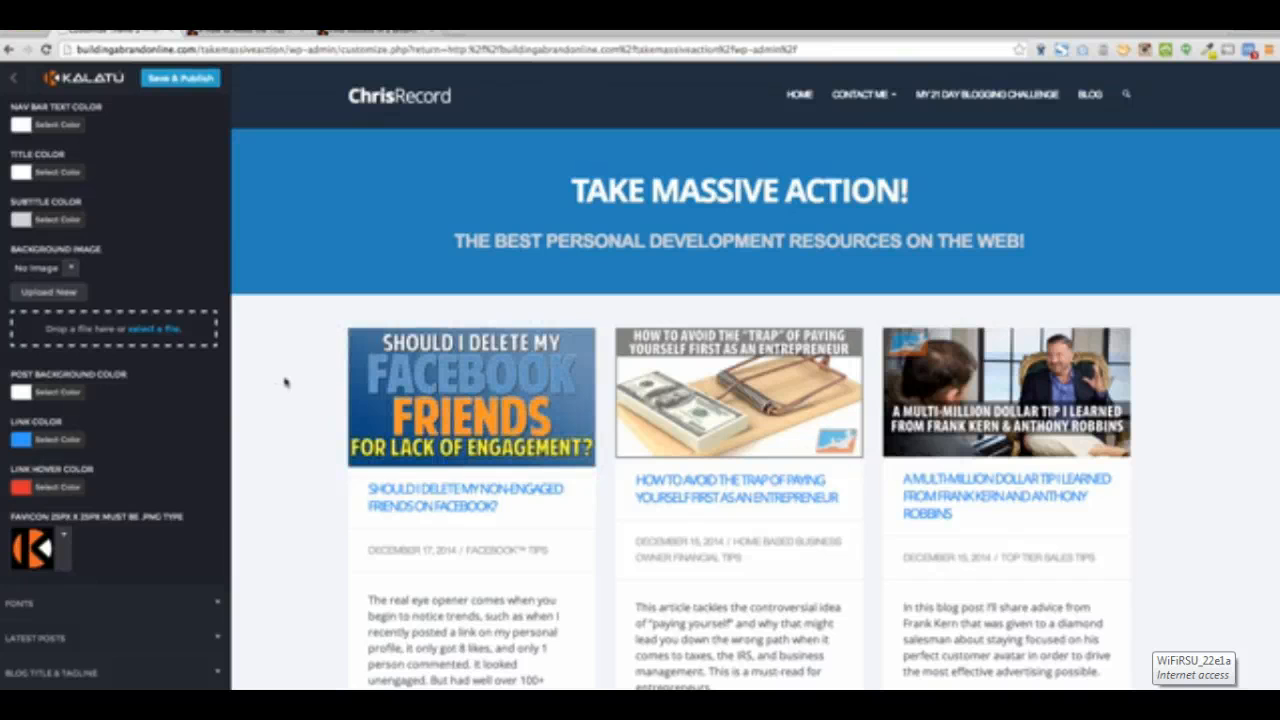
scroll(157, 194, "up", 5)
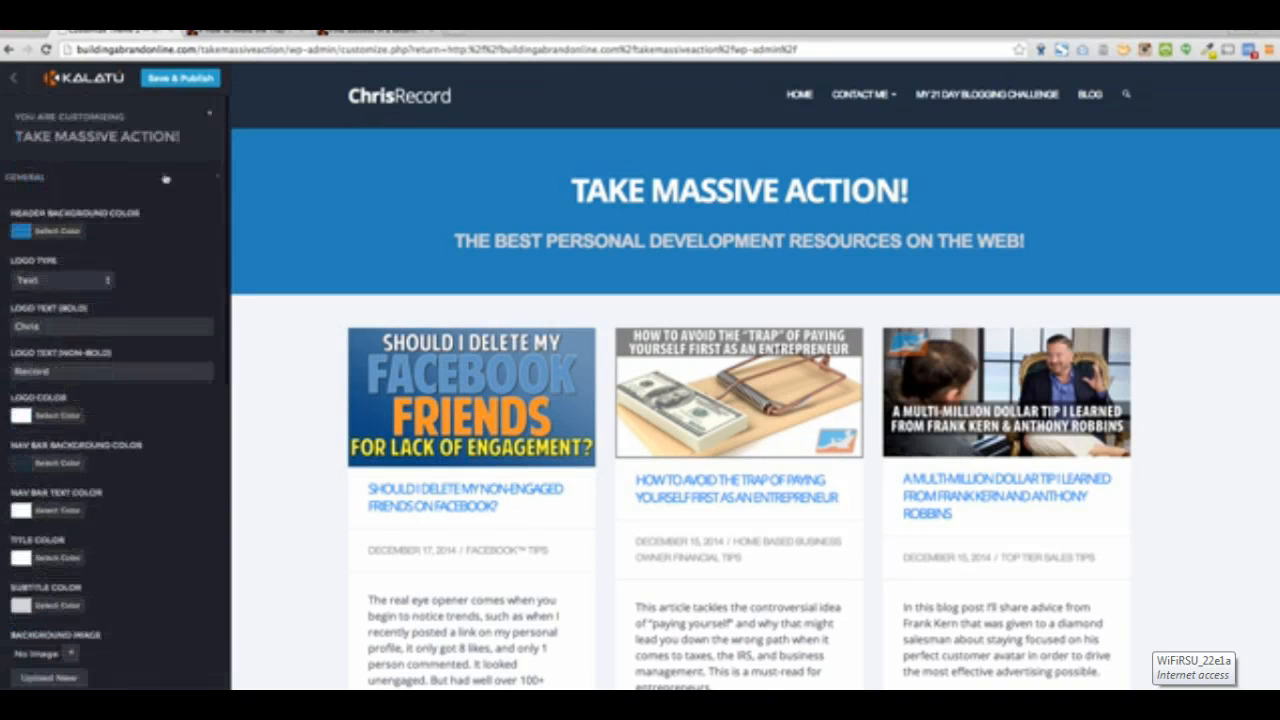
left_click(175, 80)
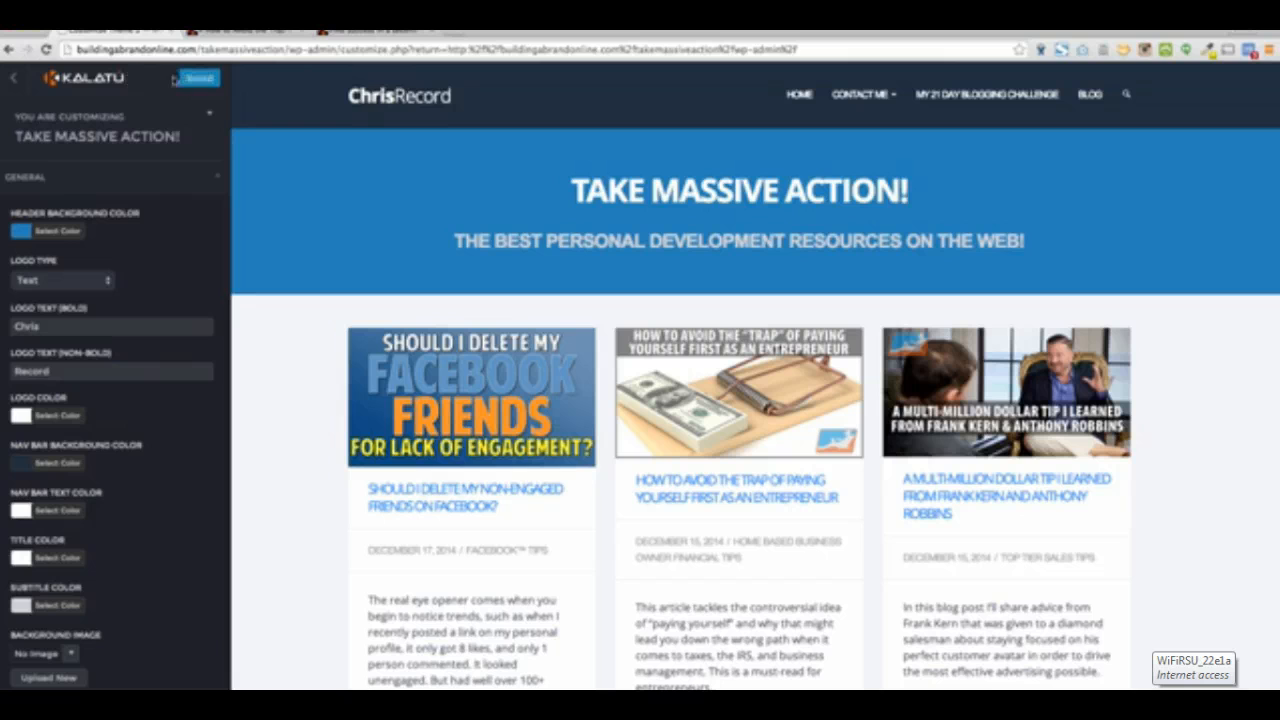
Go from the opened blog post to the live homepage and look through the published page.
left_click(273, 38)
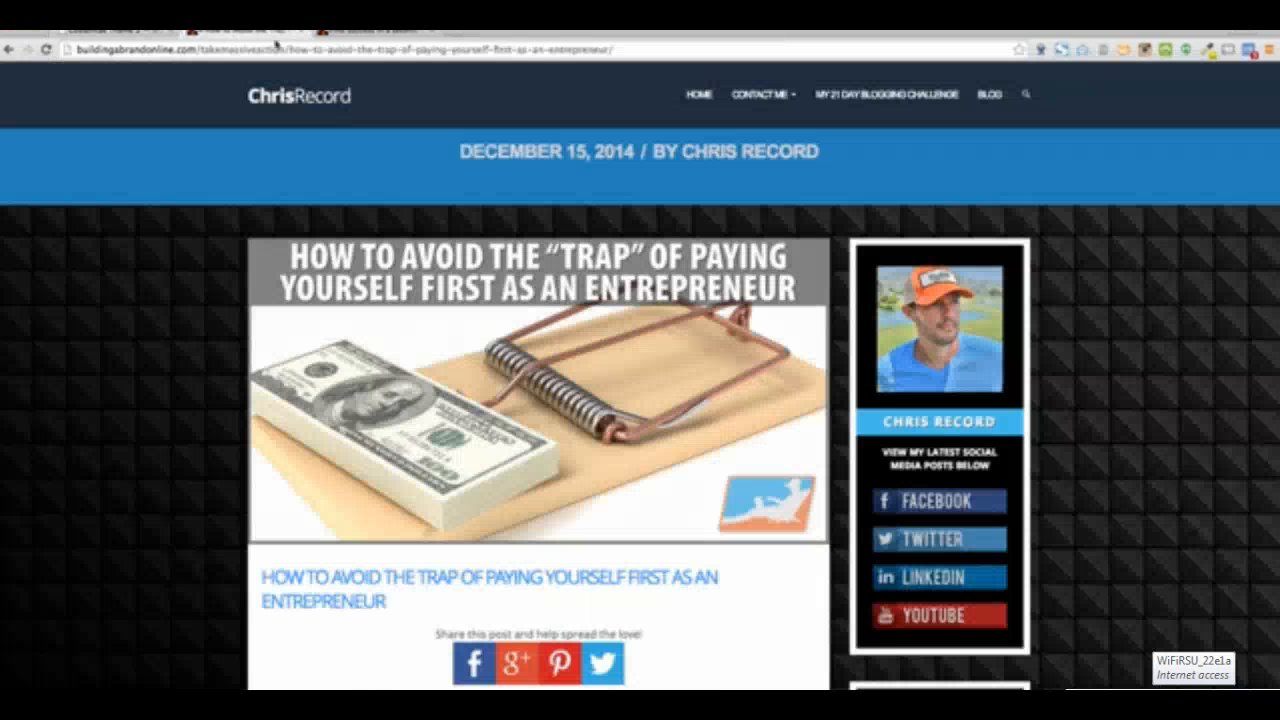
left_click(303, 110)
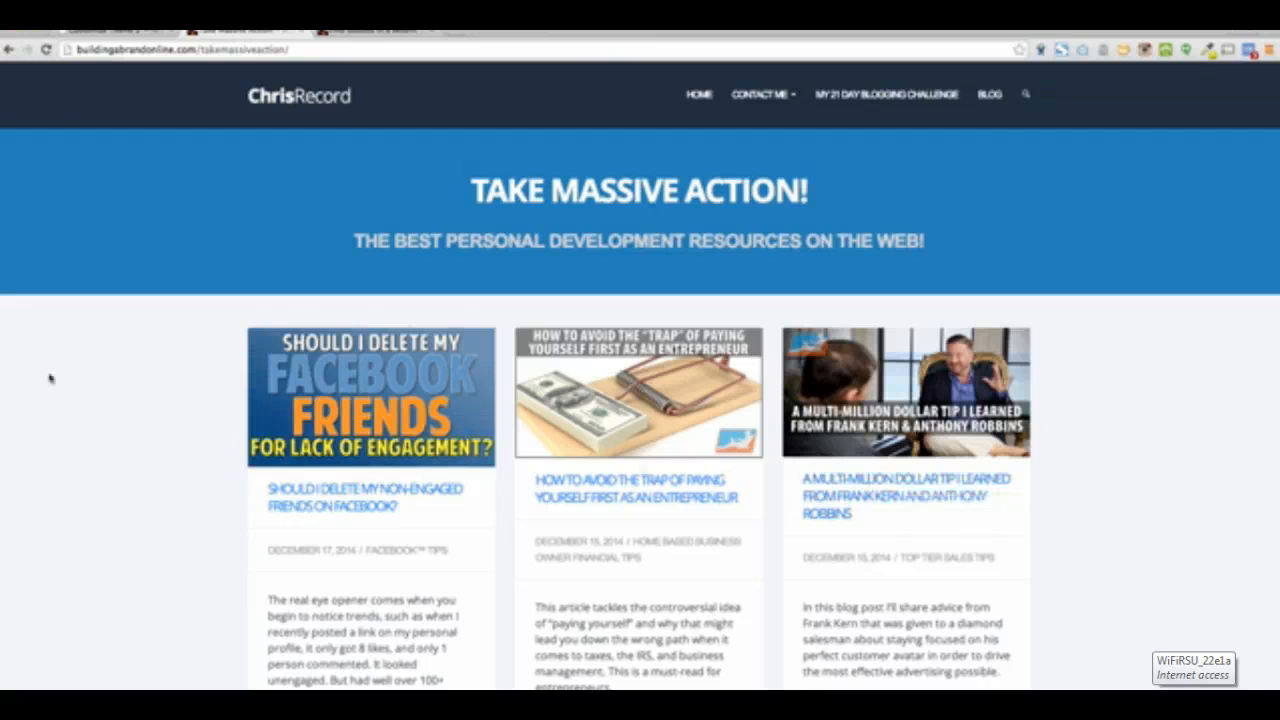
scroll(136, 379, "down", 15)
scroll(136, 379, "up", 15)
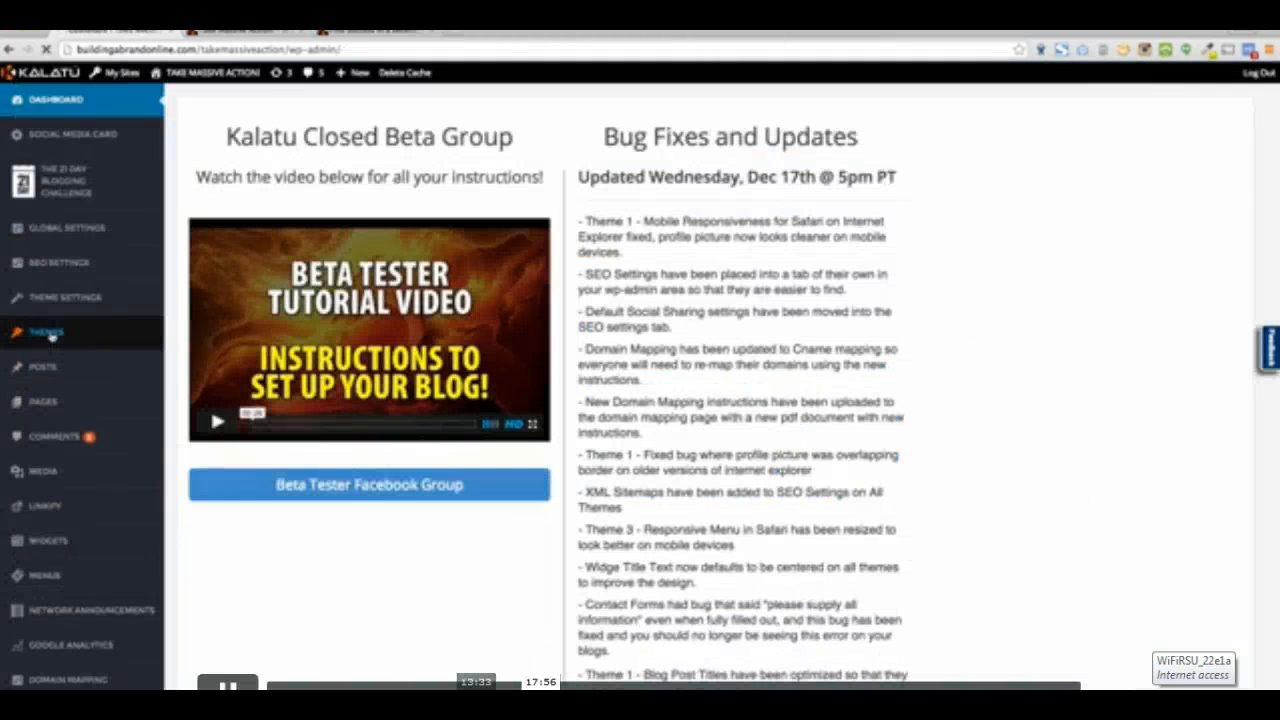
Activate Theme 1 in the Theme Store and open it for customization.
left_click(112, 338)
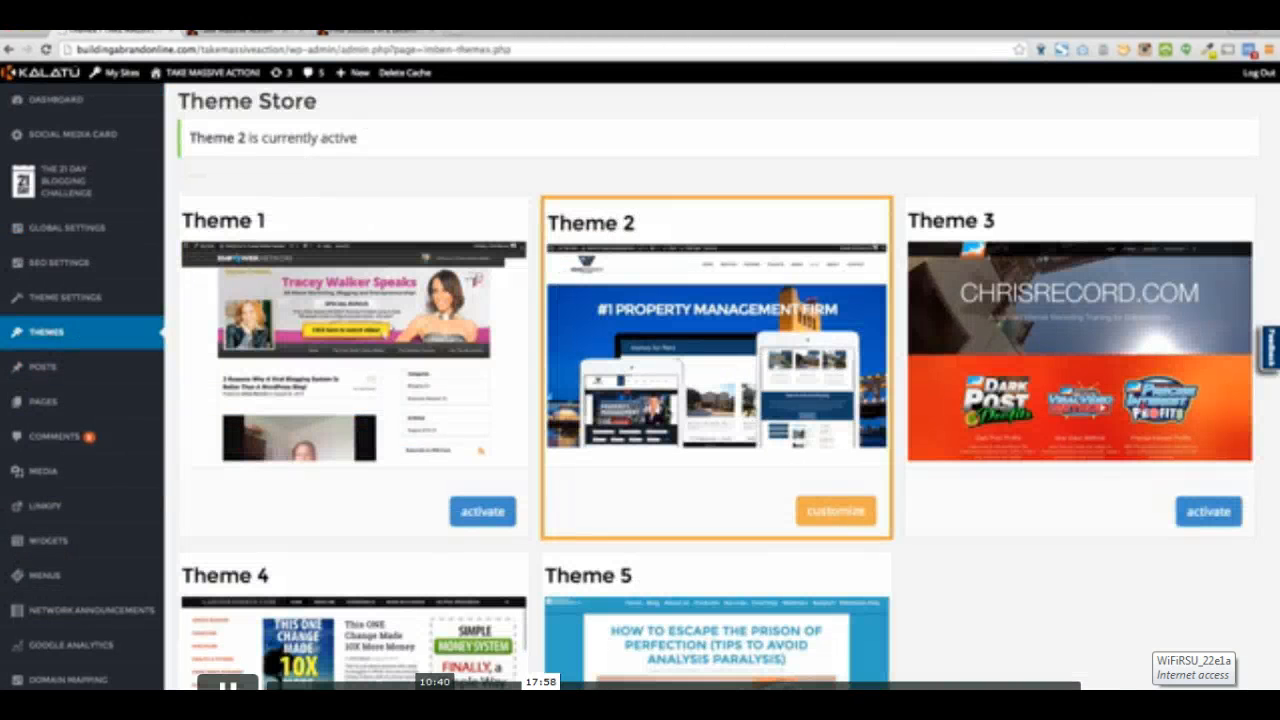
left_click(476, 512)
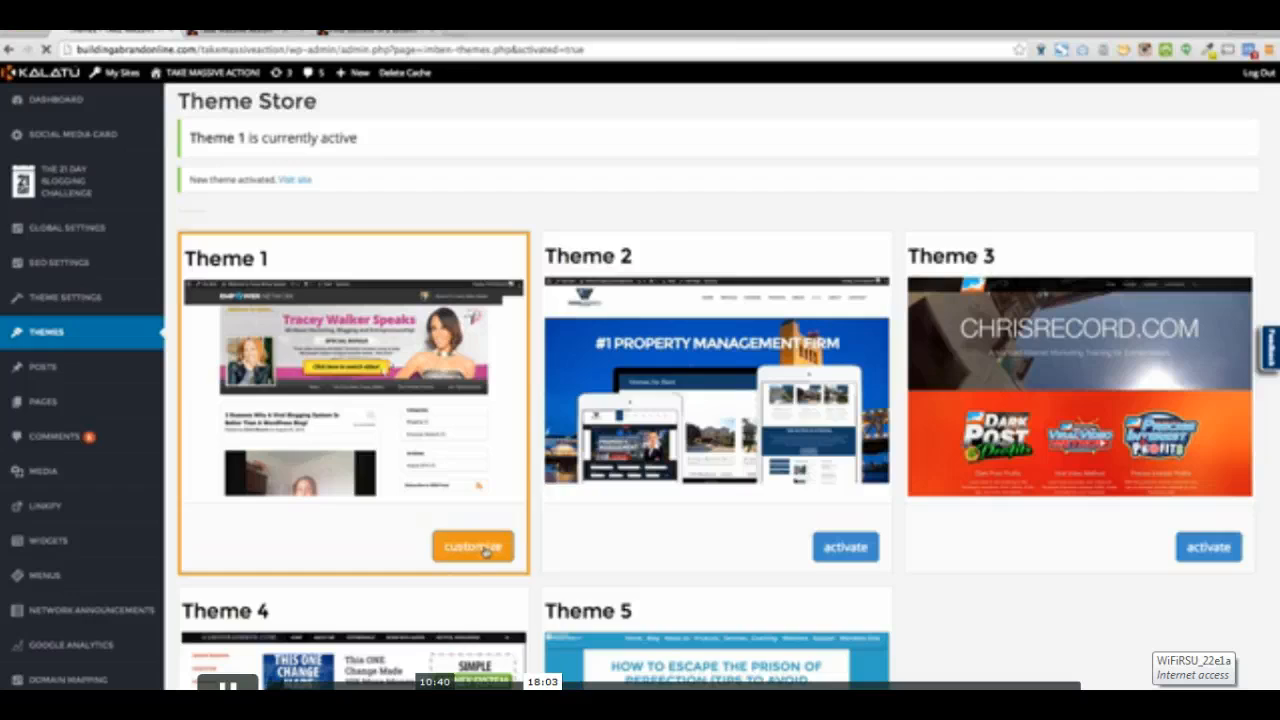
left_click(474, 547)
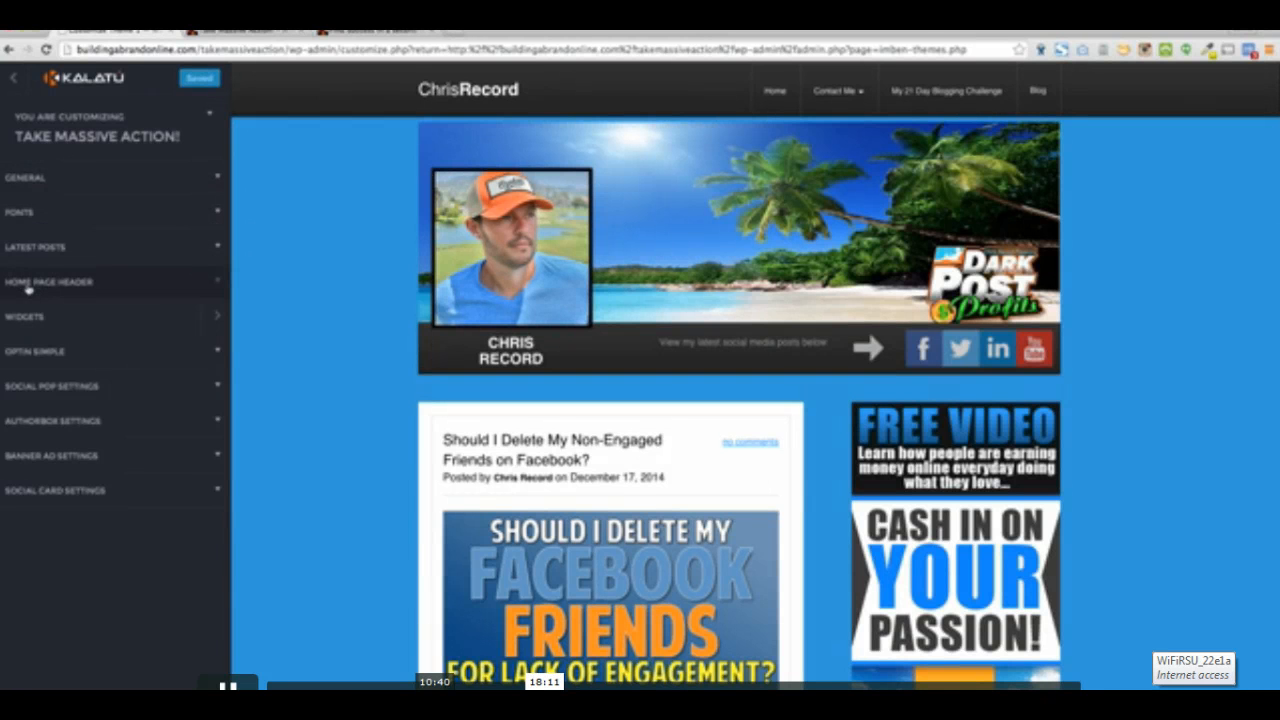
Examine the featured image and its full URL in Theme 1's Home Page Header settings.
left_click(215, 283)
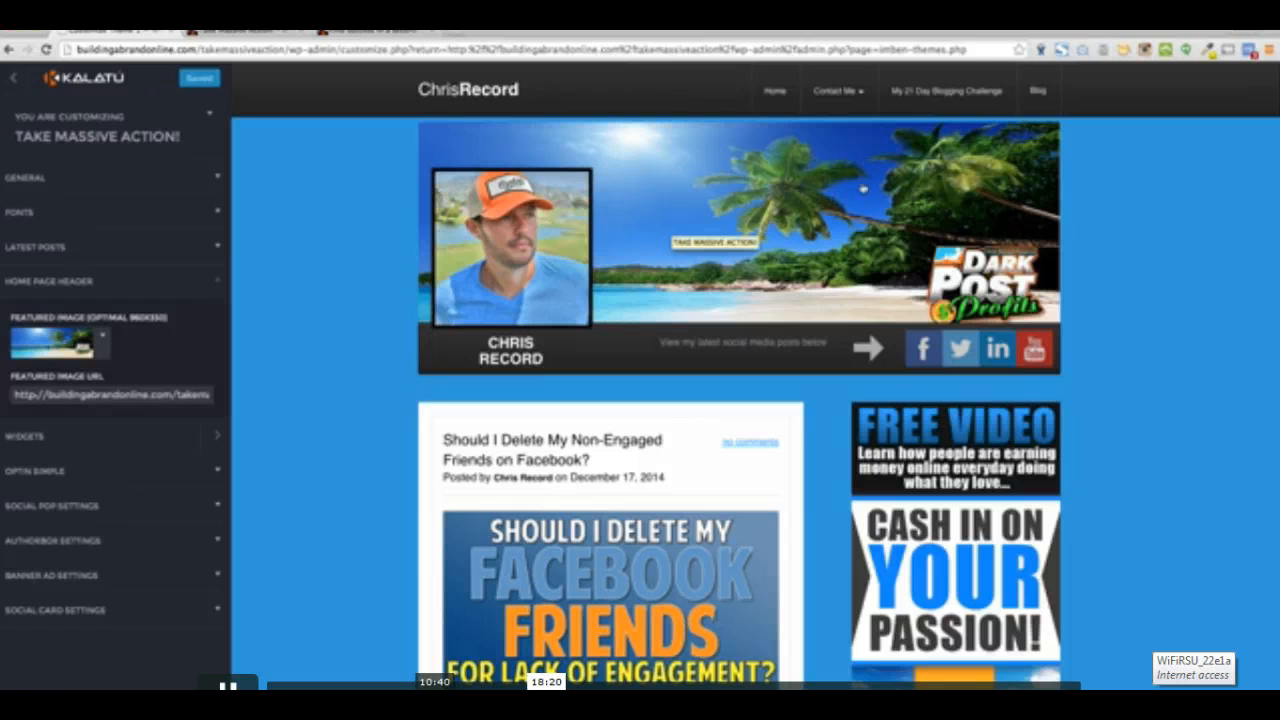
left_click_drag(105, 392, 252, 392)
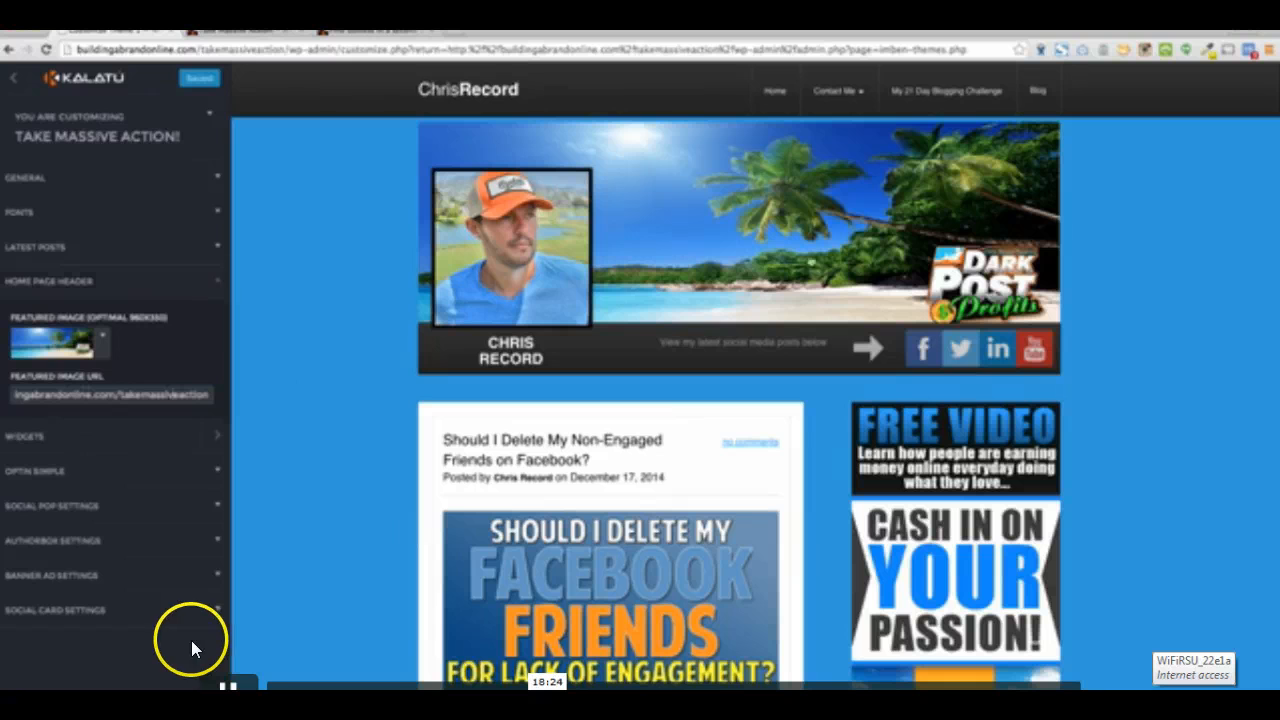